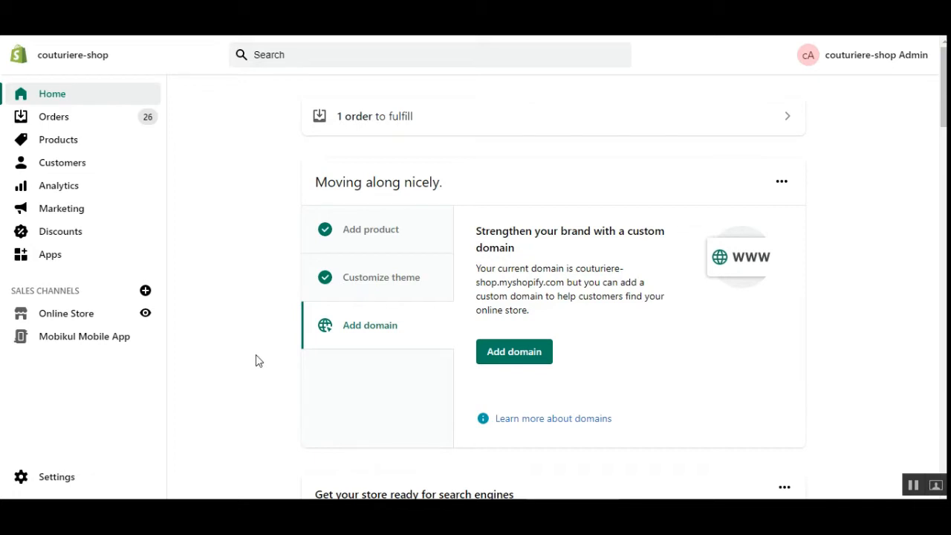
Step: Select all 50 products and open the Add available channel(s) dialog from More actions
click(79, 147)
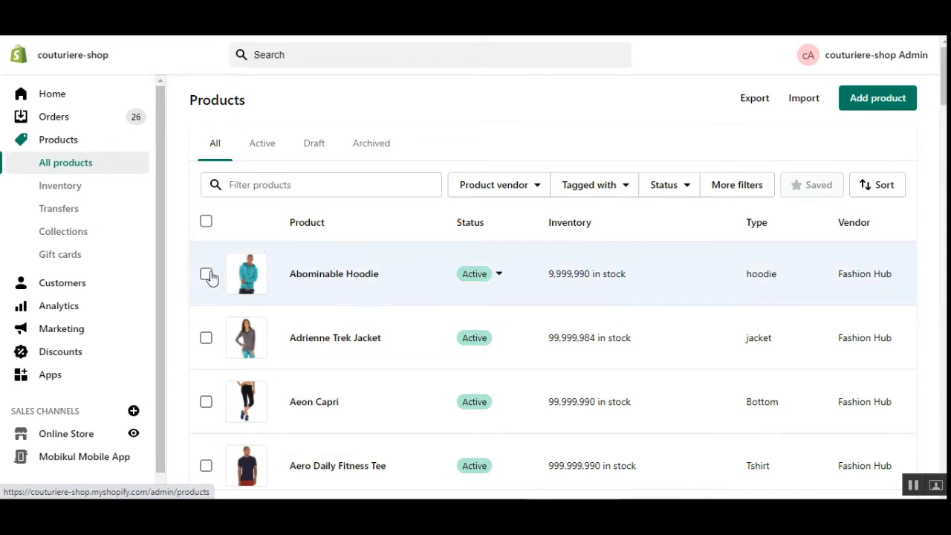
click(207, 223)
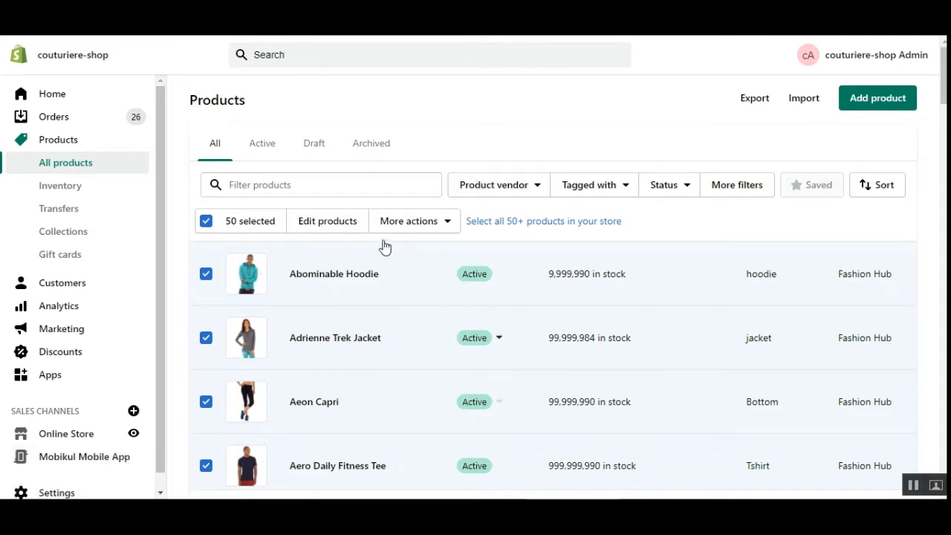
click(449, 226)
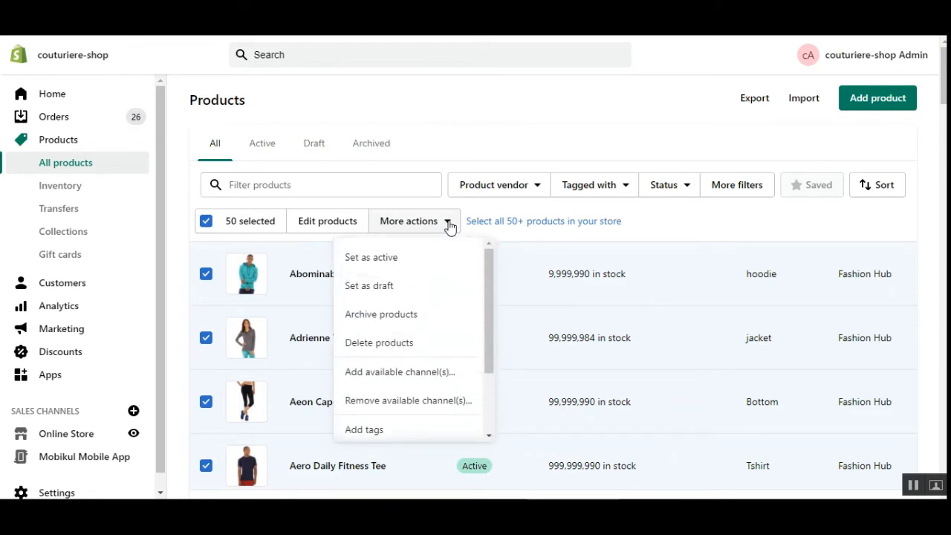
drag(495, 280, 506, 364)
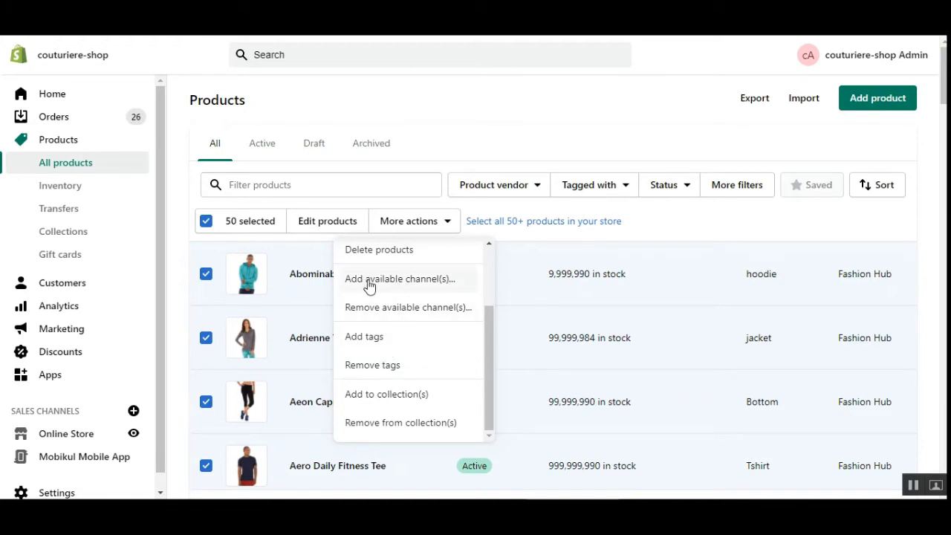
click(411, 281)
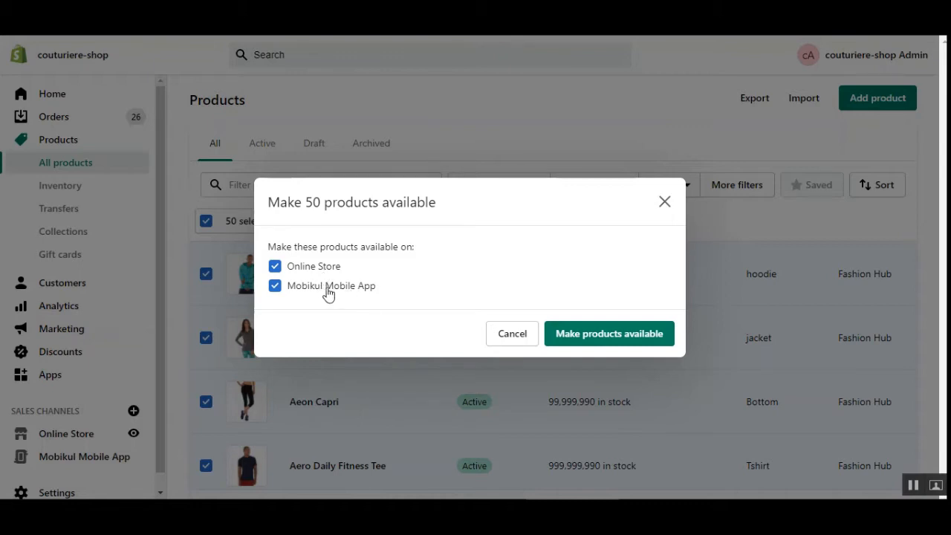
Step: Make the 50 products available with both Online Store and Mobikul Mobile App ticked
click(275, 290)
click(660, 204)
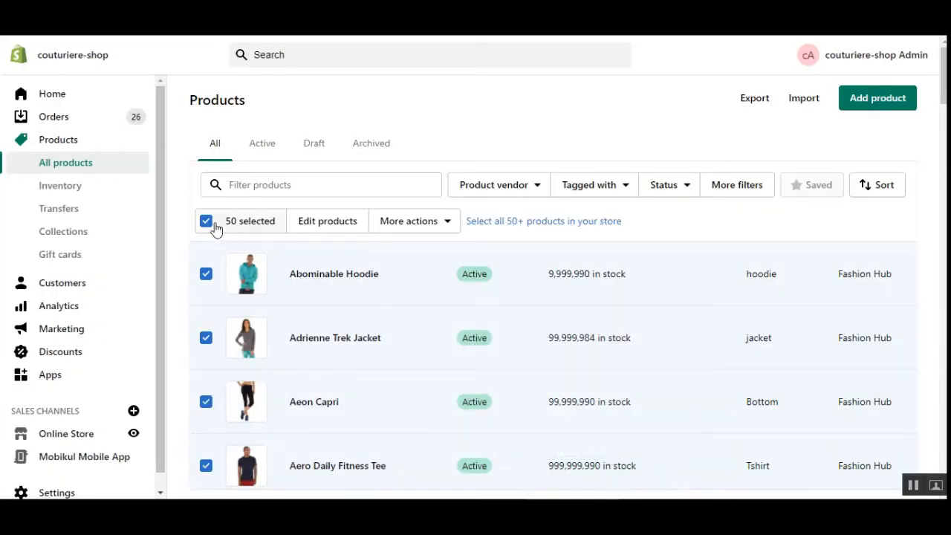
click(450, 225)
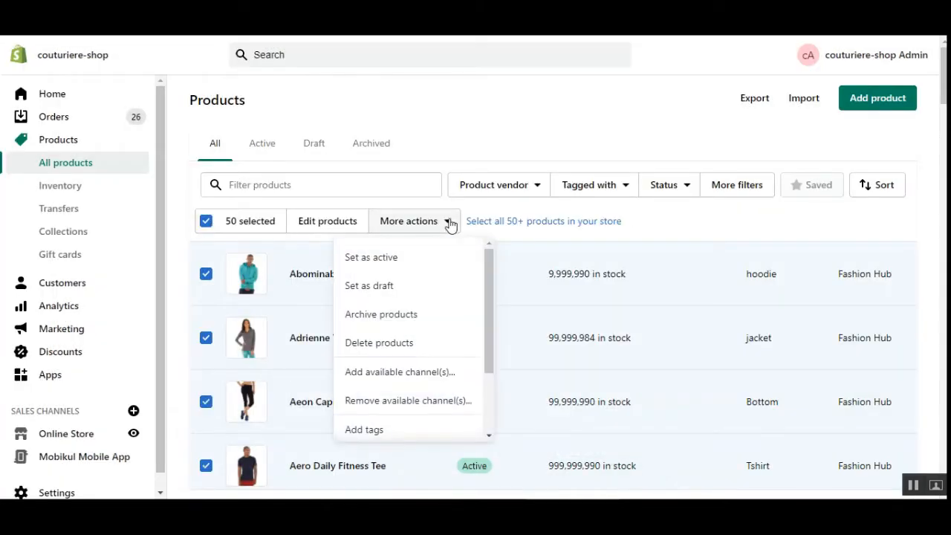
click(446, 379)
click(276, 288)
click(276, 289)
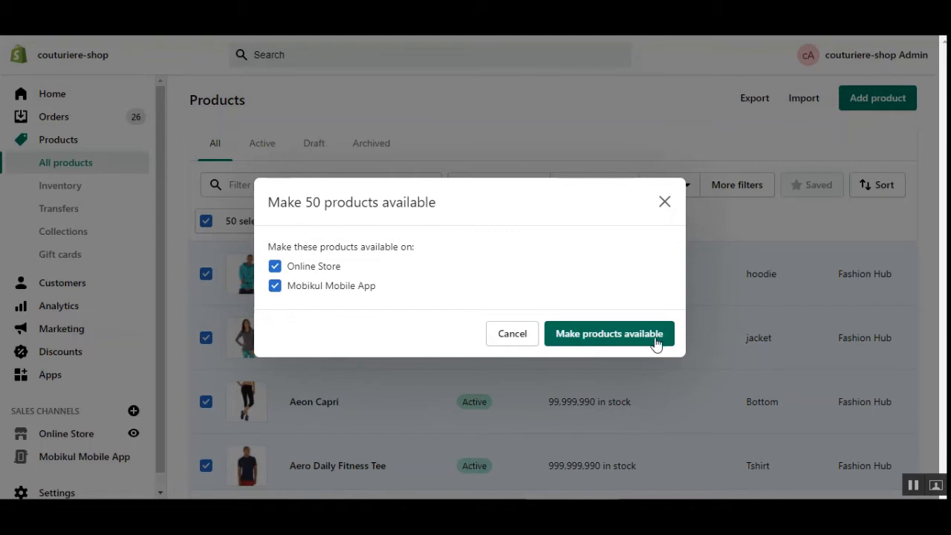
click(605, 339)
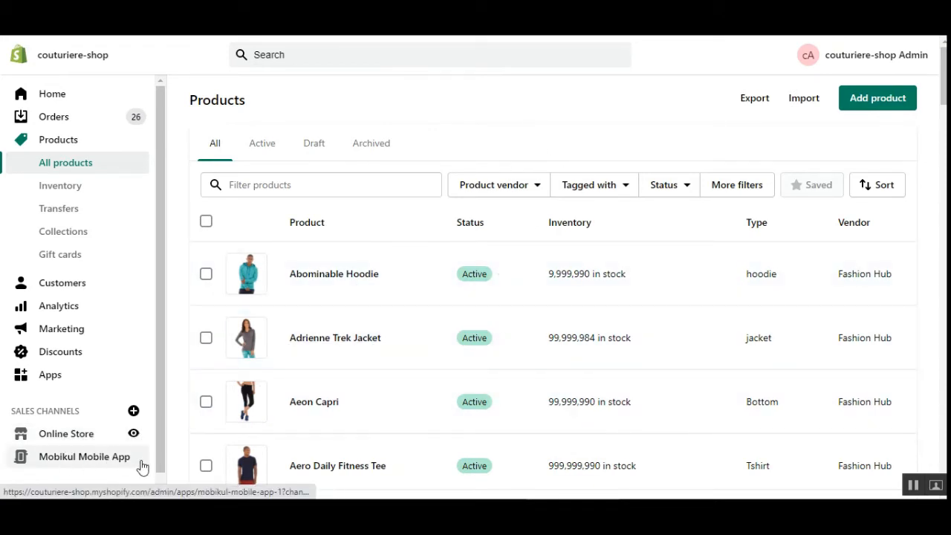
Step: Open the Mobikul Mobile App Page Builder and scroll through the Carousel and Slider preview
click(88, 459)
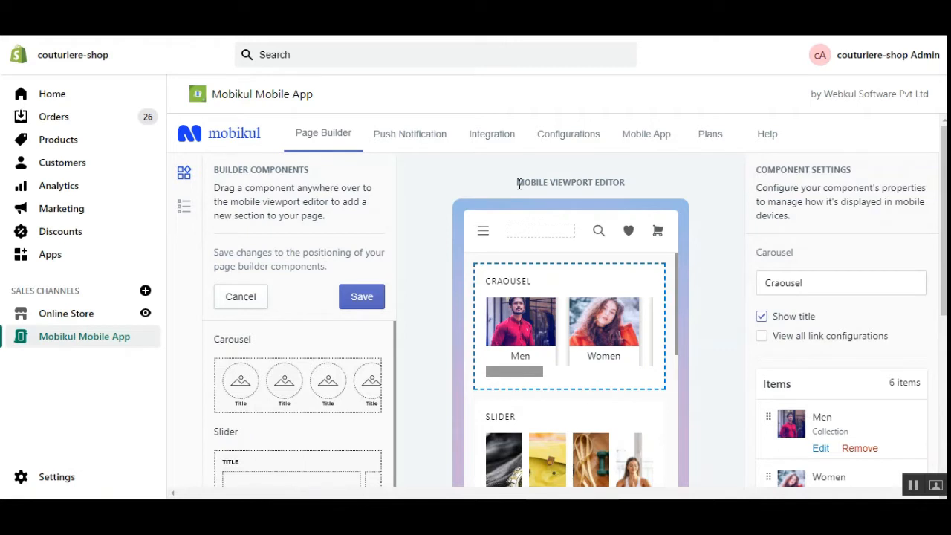
drag(517, 183, 621, 185)
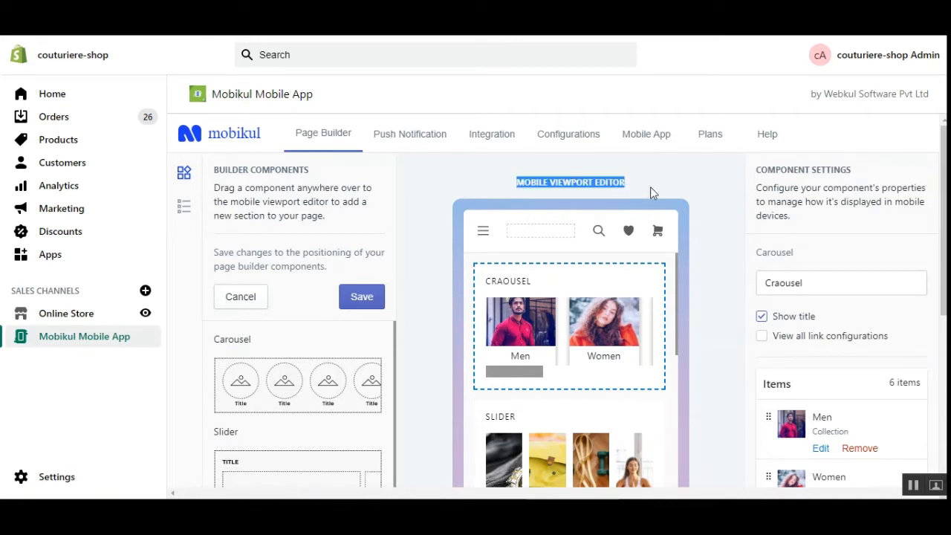
scroll(558, 303, down, 1)
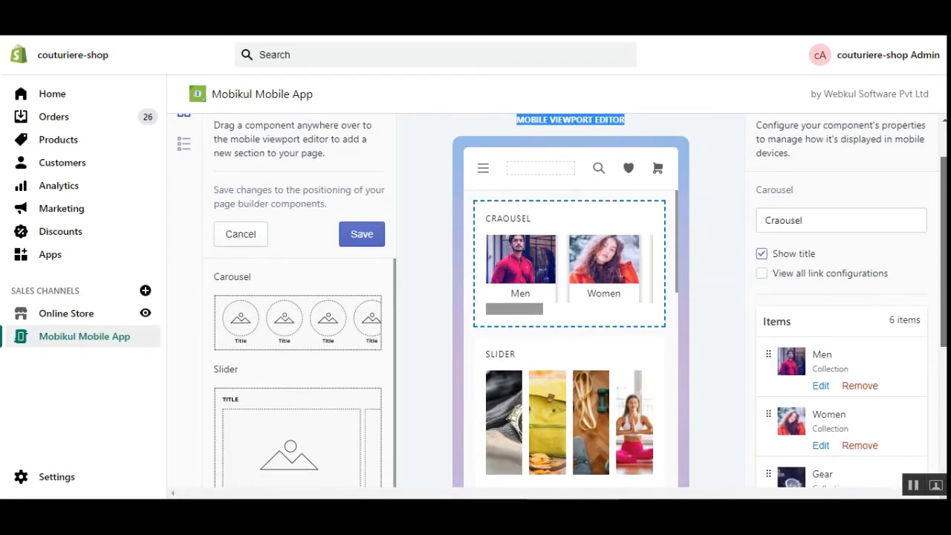
scroll(562, 300, up, 1)
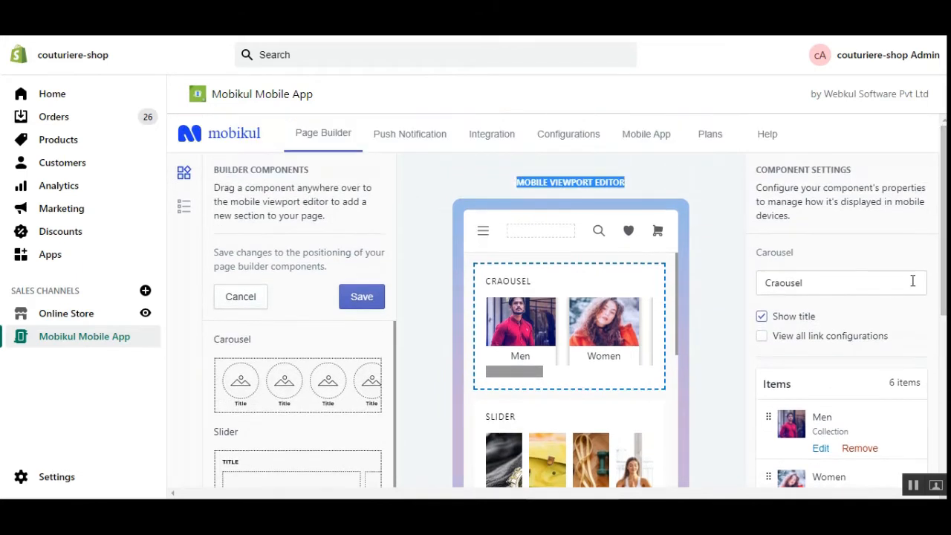
scroll(308, 424, down, 1)
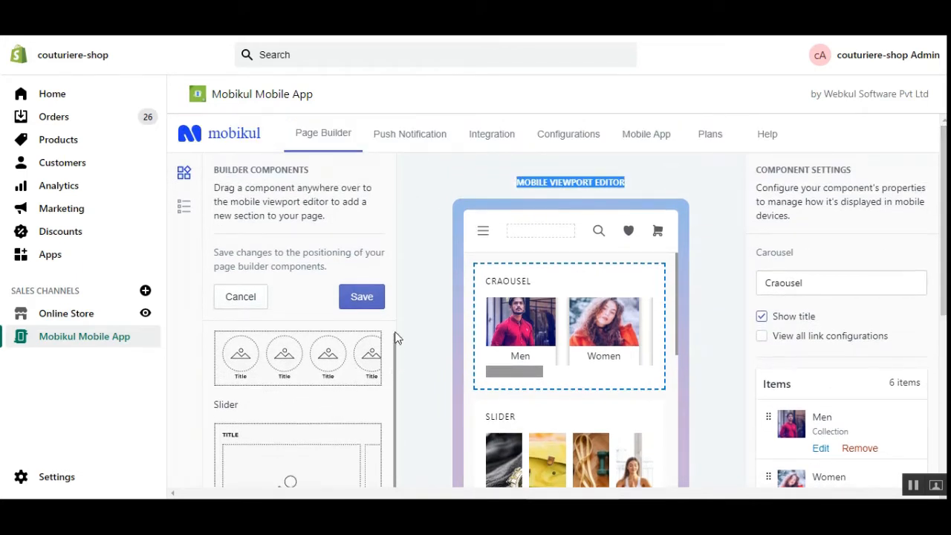
scroll(397, 333, down, 1)
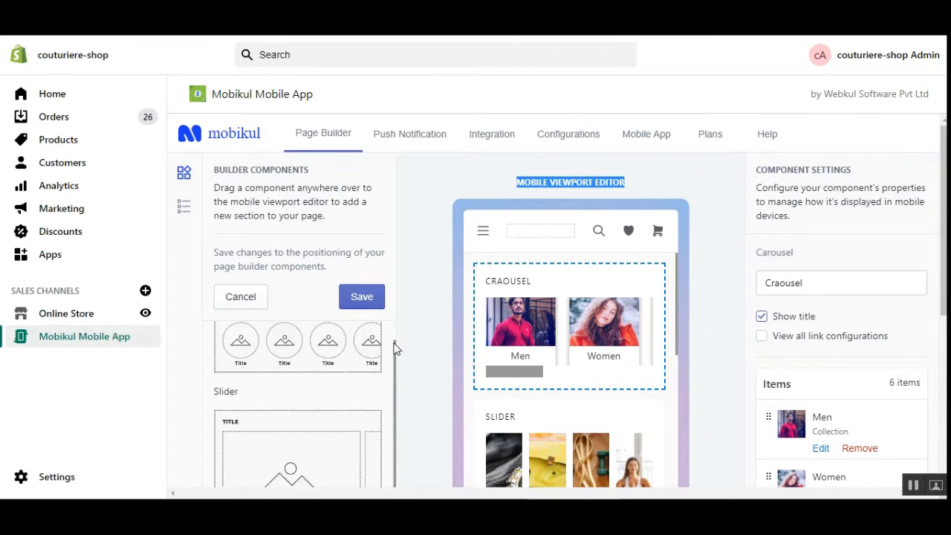
scroll(393, 339, up, 2)
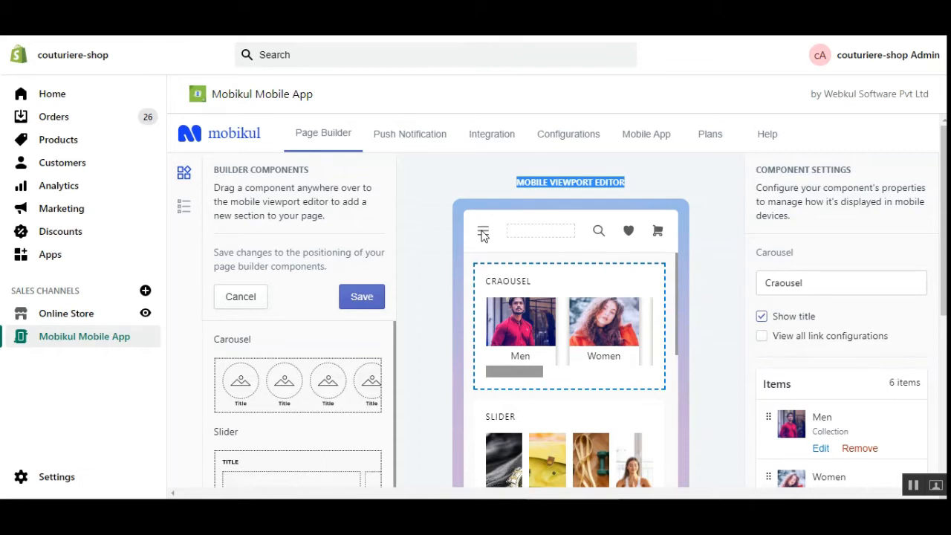
Step: Open the Mobile Drawer Menu editor and review its menu items
click(185, 214)
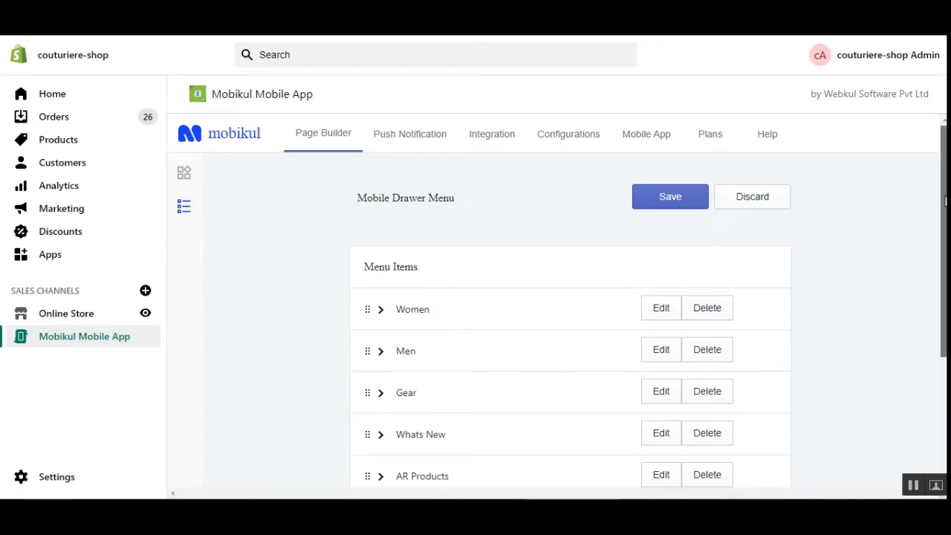
scroll(562, 301, down, 3)
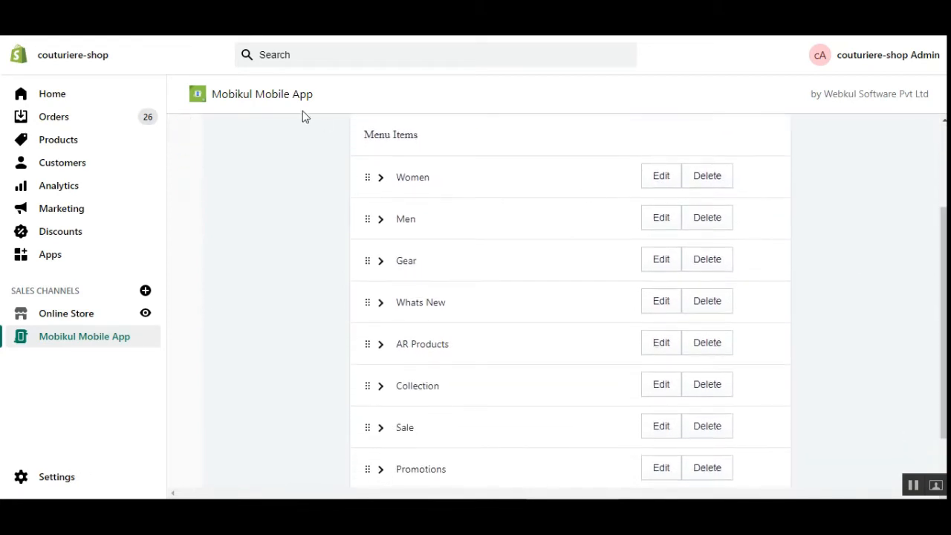
drag(378, 134, 422, 139)
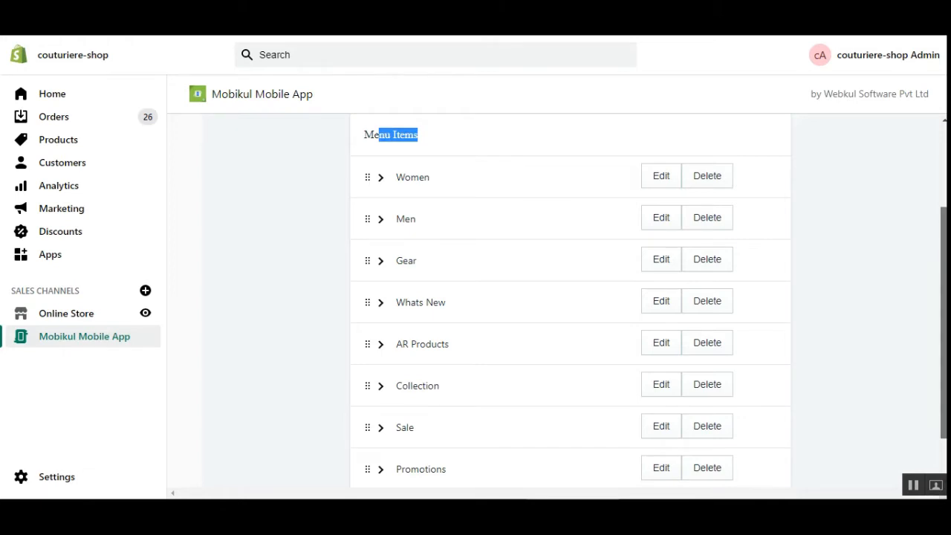
drag(944, 268, 944, 306)
scroll(926, 206, up, 5)
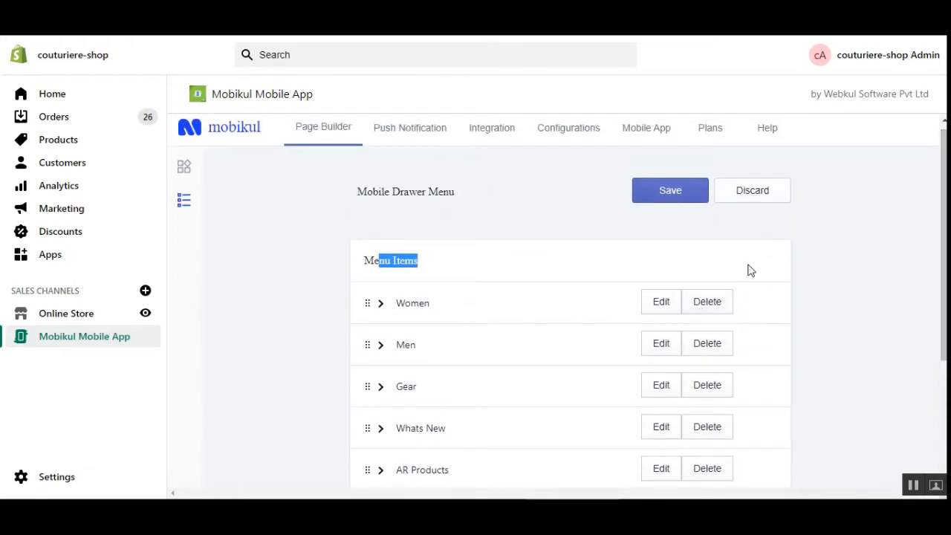
scroll(430, 364, up, 1)
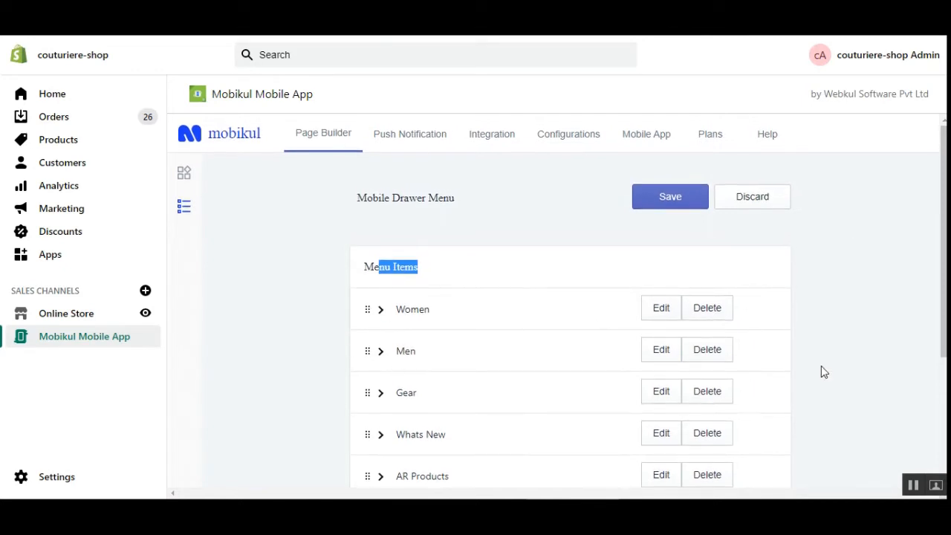
Step: Highlight the Mobile Drawer Menu heading, then return to the home page layout builder
click(910, 251)
drag(344, 195, 468, 200)
click(492, 203)
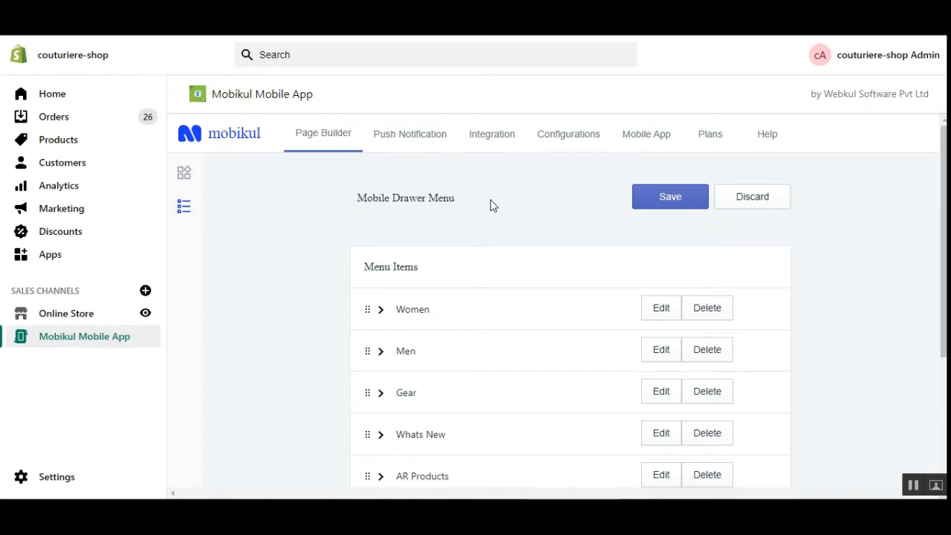
click(184, 172)
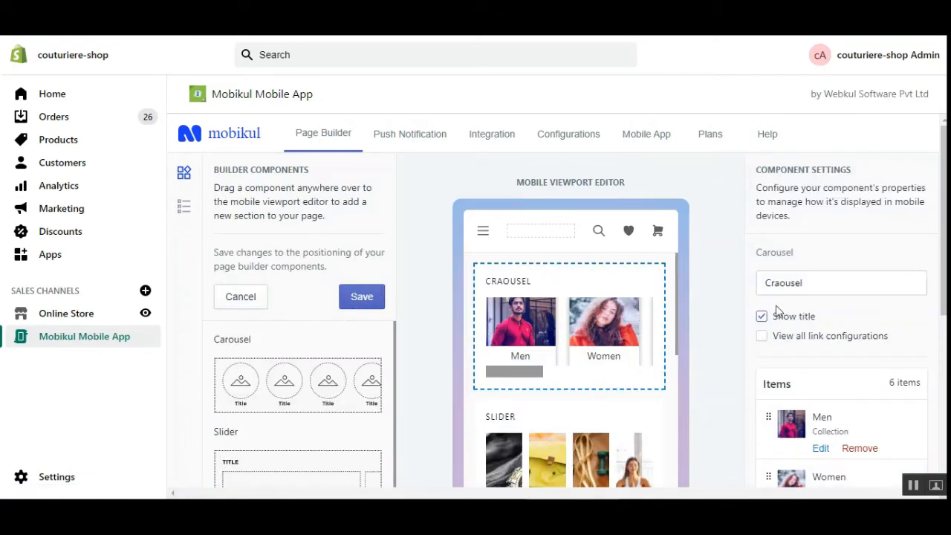
Step: Scroll the viewport preview to the top and highlight the Carousel component
drag(944, 275, 944, 328)
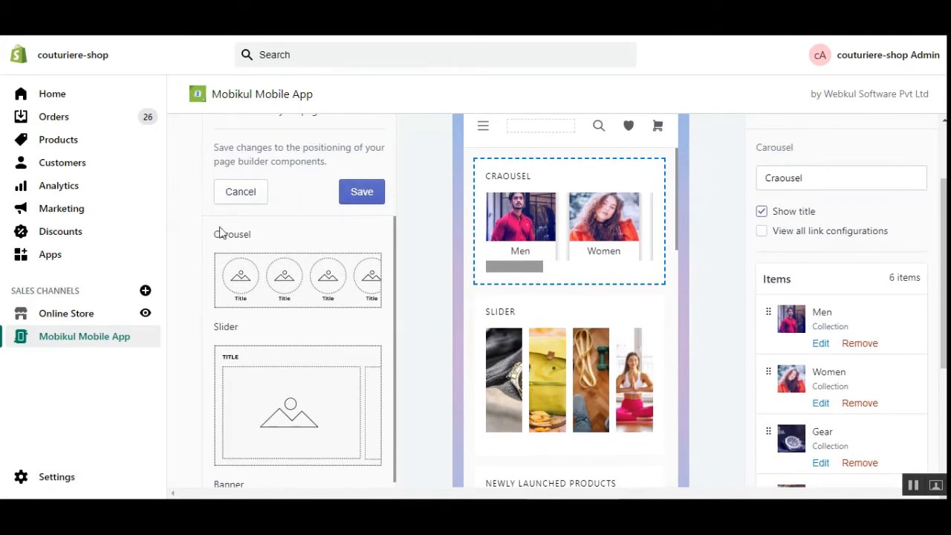
scroll(643, 305, up, 1)
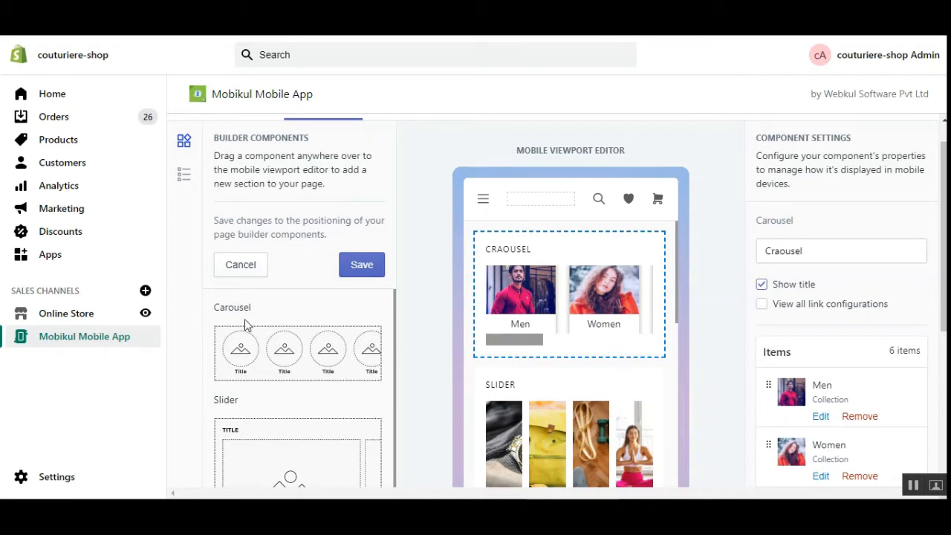
drag(215, 307, 242, 307)
mouse_move(261, 361)
mouse_down()
mouse_move(272, 334)
mouse_move(264, 352)
mouse_up()
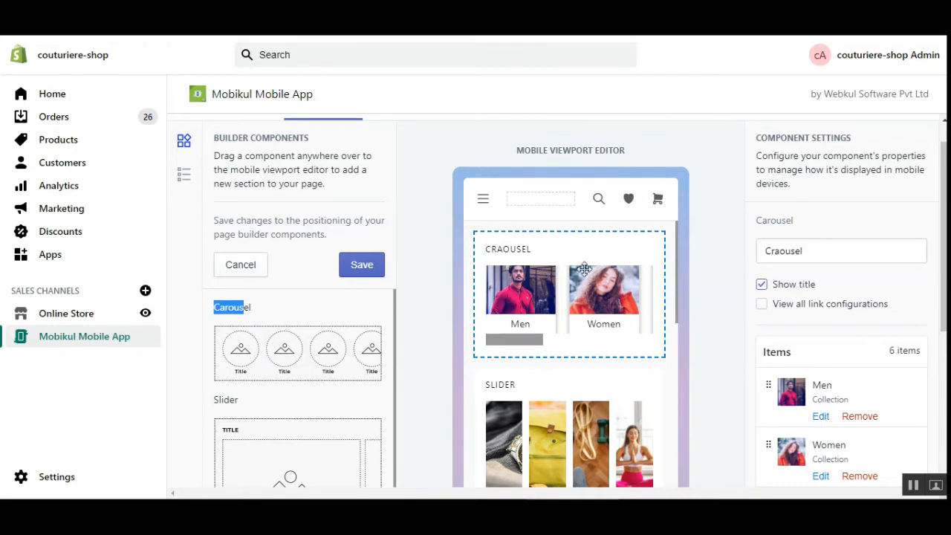
scroll(592, 342, down, 3)
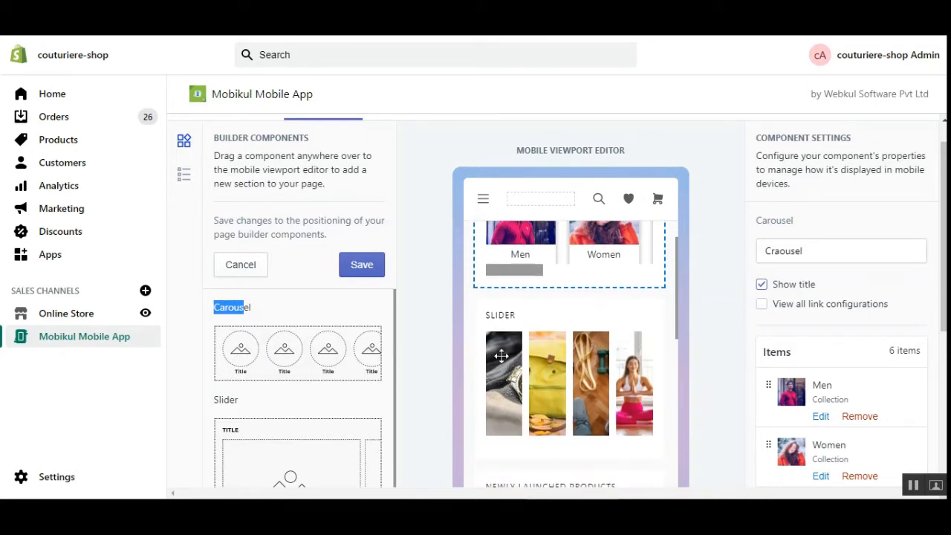
scroll(554, 366, up, 3)
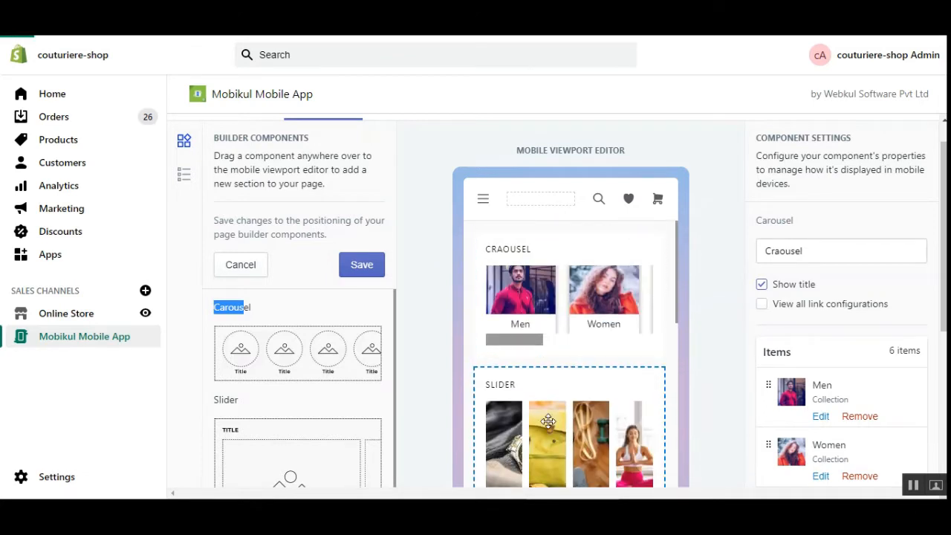
Step: Review the Slider section's settings, then open the Craousel carousel's Component Settings
click(559, 401)
scroll(561, 405, down, 3)
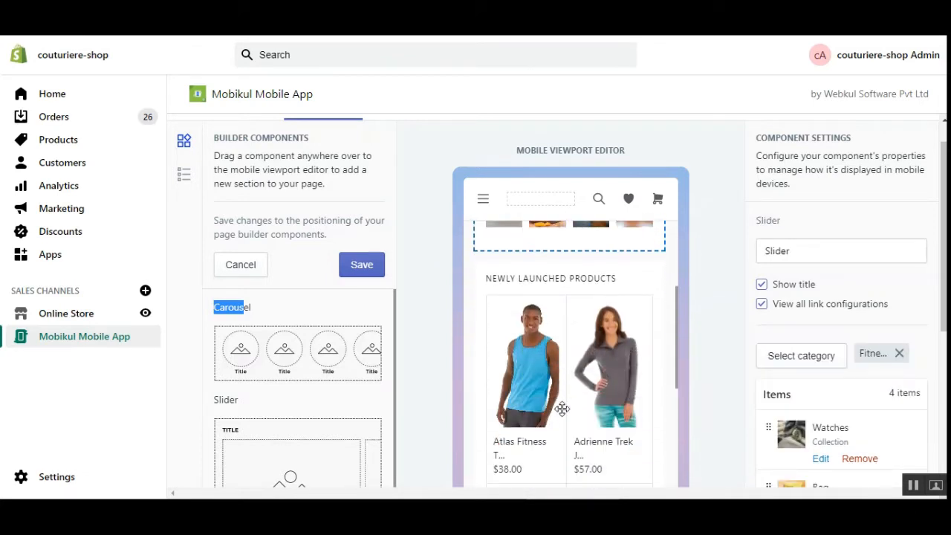
scroll(564, 408, down, 2)
scroll(564, 408, down, 10)
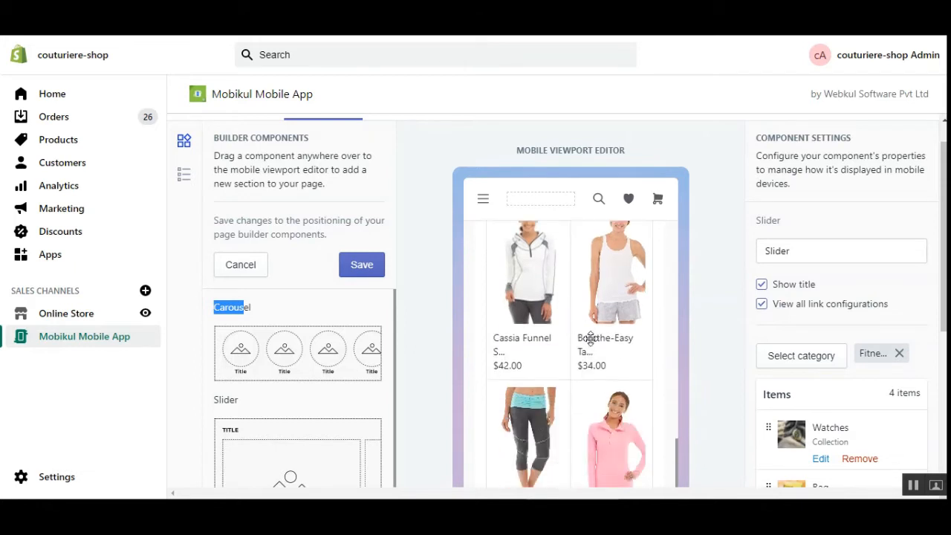
scroll(597, 348, down, 3)
scroll(594, 346, up, 1)
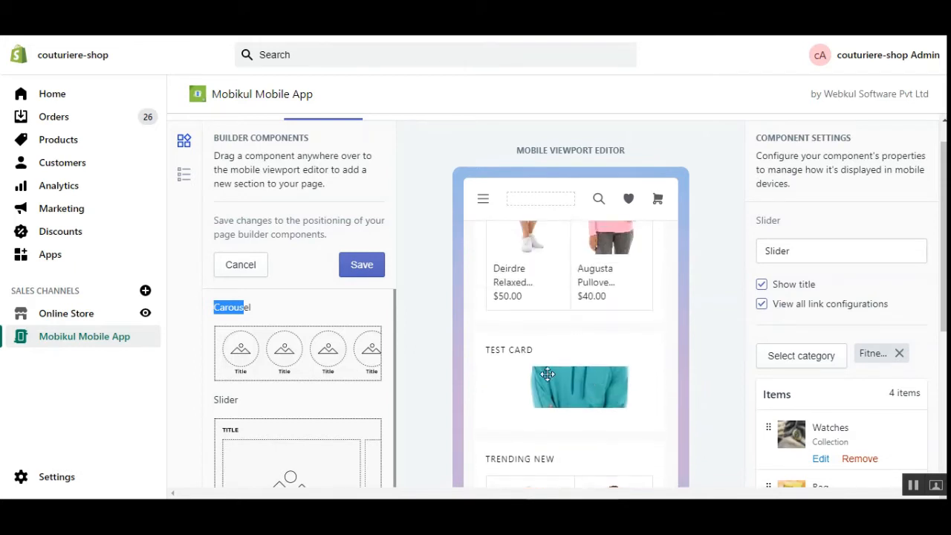
scroll(605, 402, down, 3)
scroll(605, 440, up, 9)
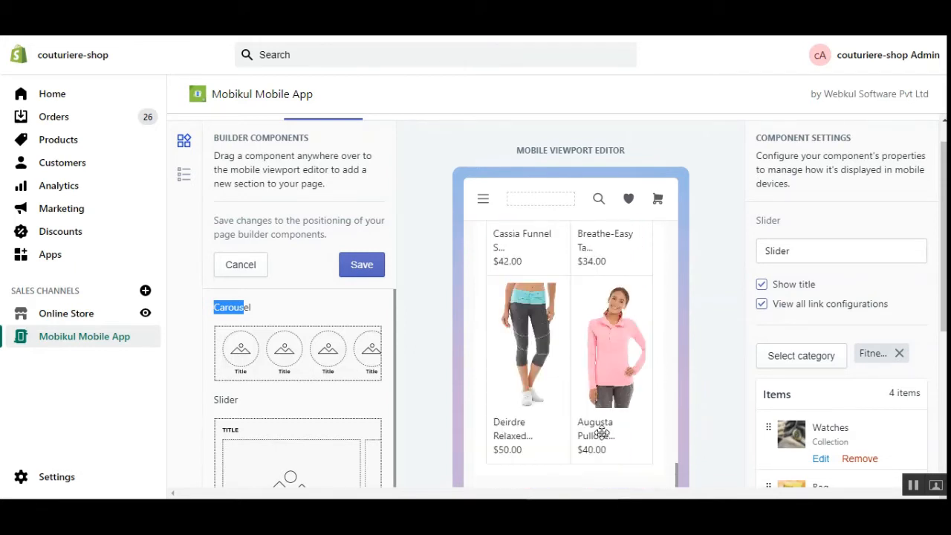
scroll(602, 428, up, 12)
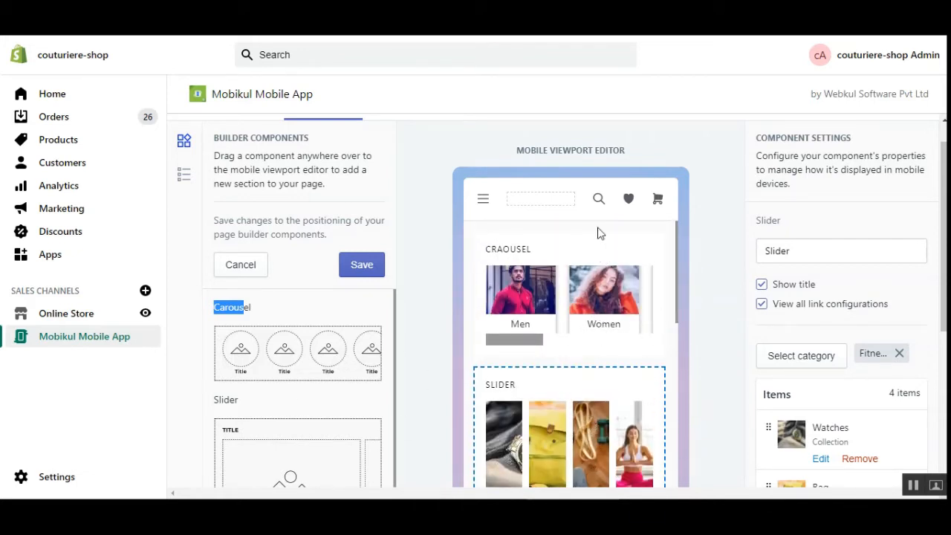
click(547, 278)
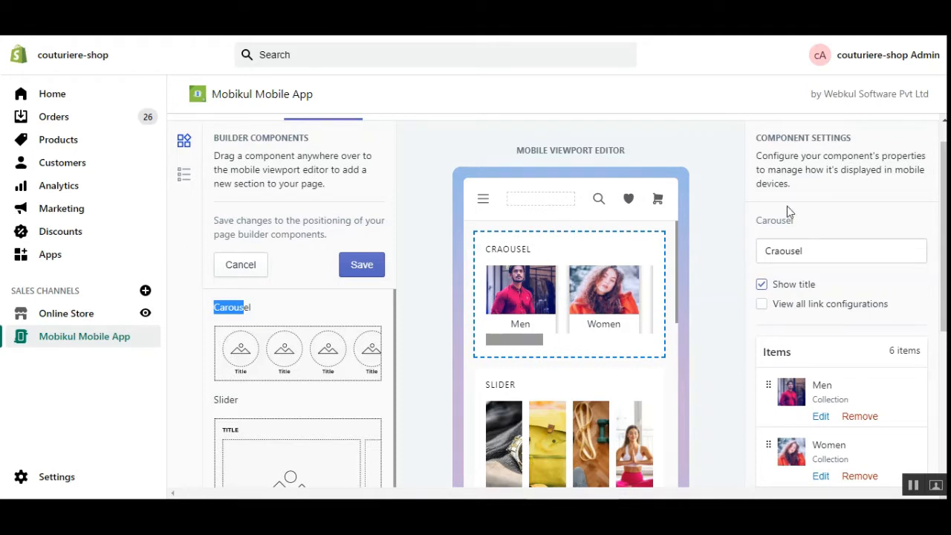
scroll(788, 217, down, 1)
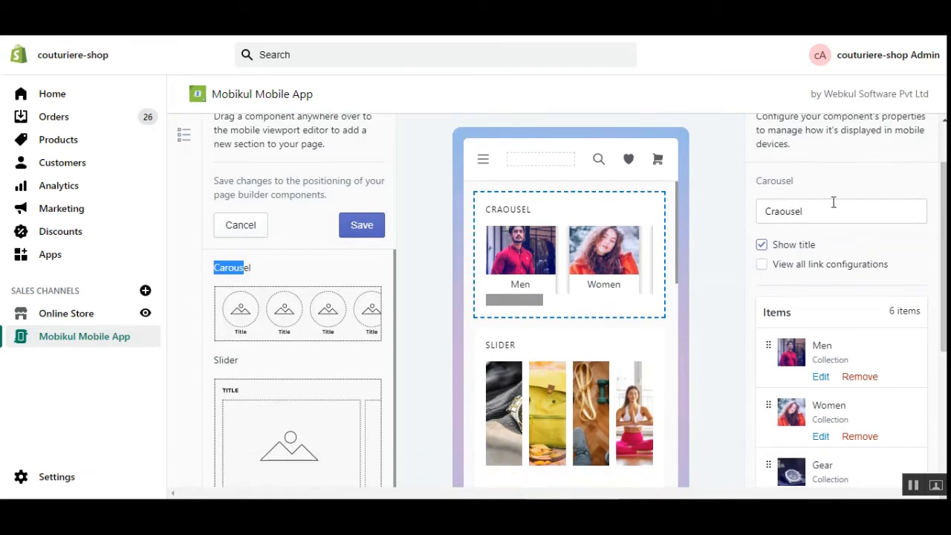
double_click(815, 212)
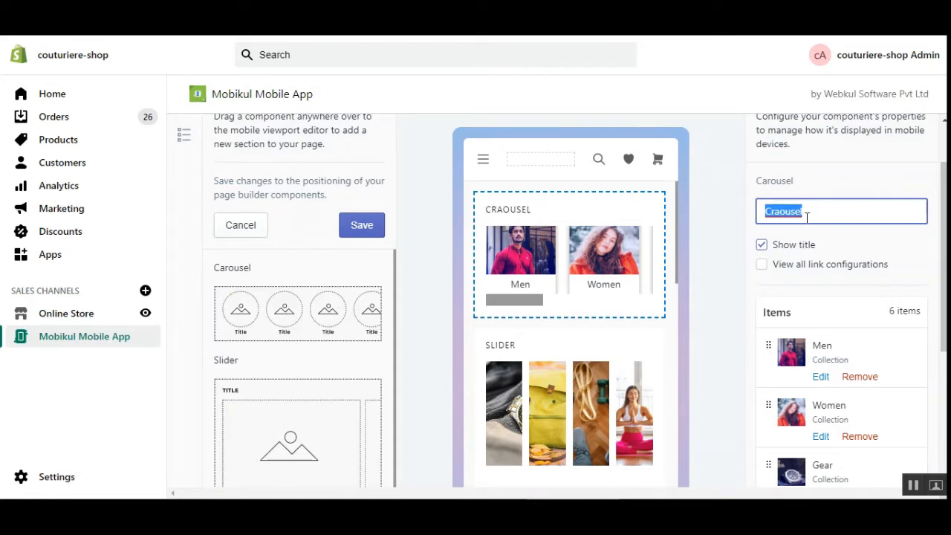
click(762, 266)
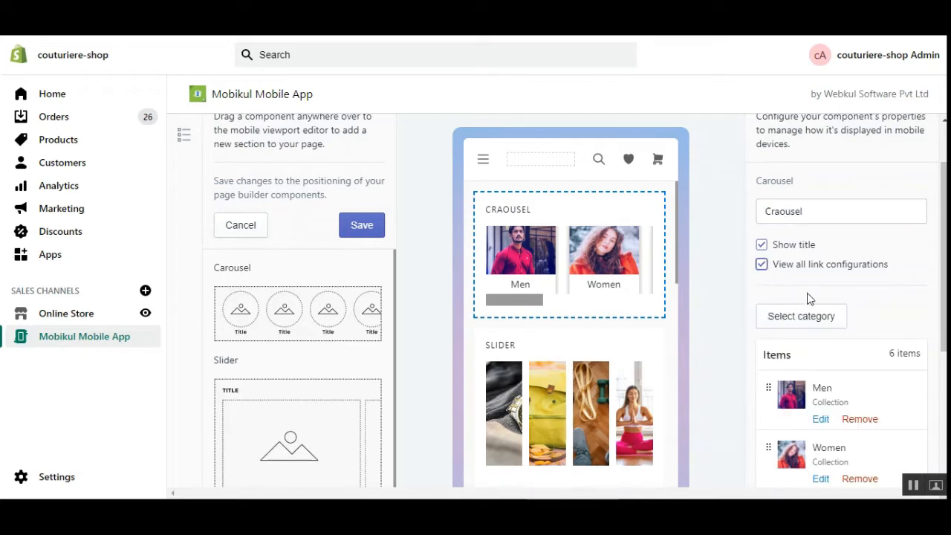
click(808, 271)
drag(794, 266, 860, 267)
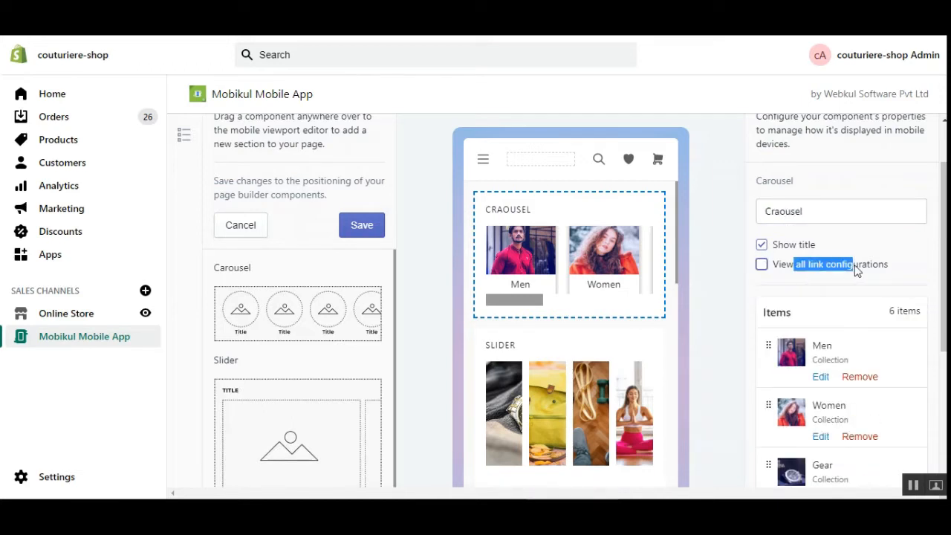
click(762, 266)
click(816, 317)
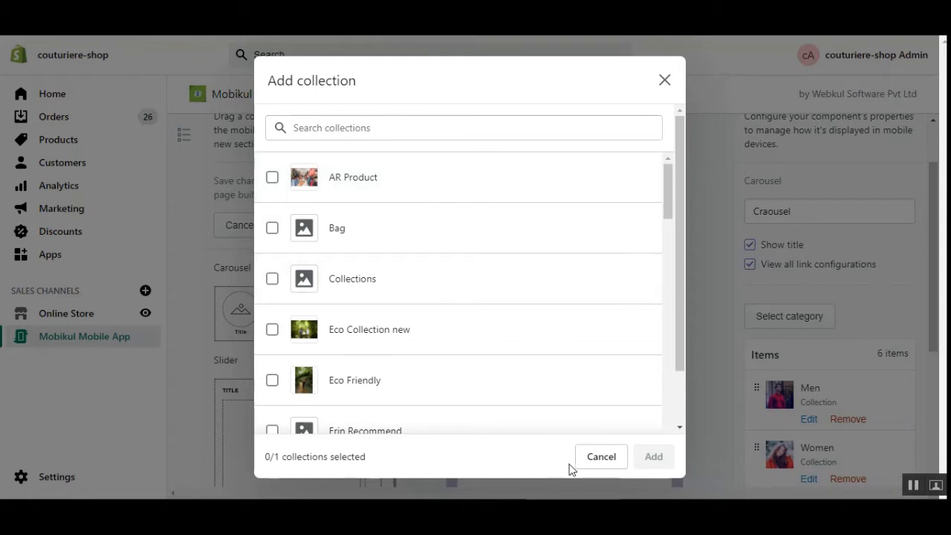
click(275, 180)
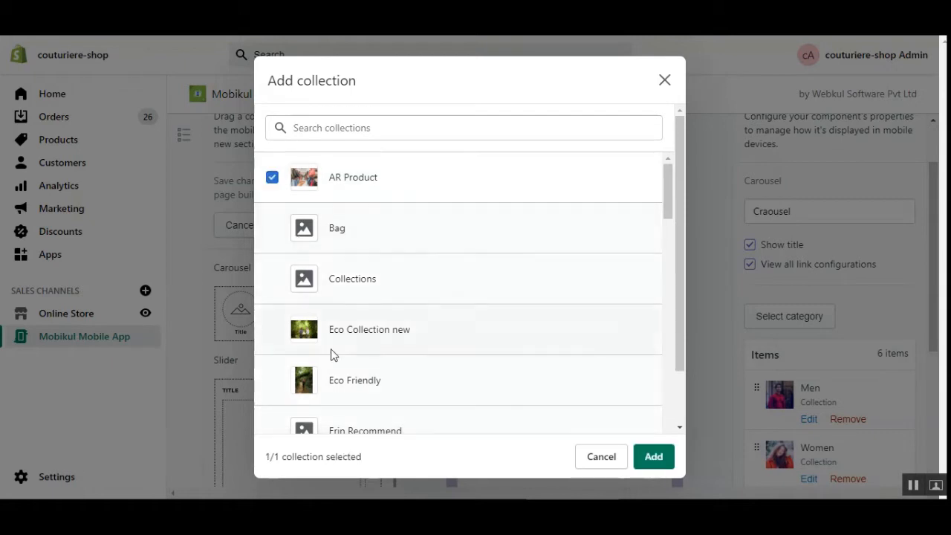
click(665, 81)
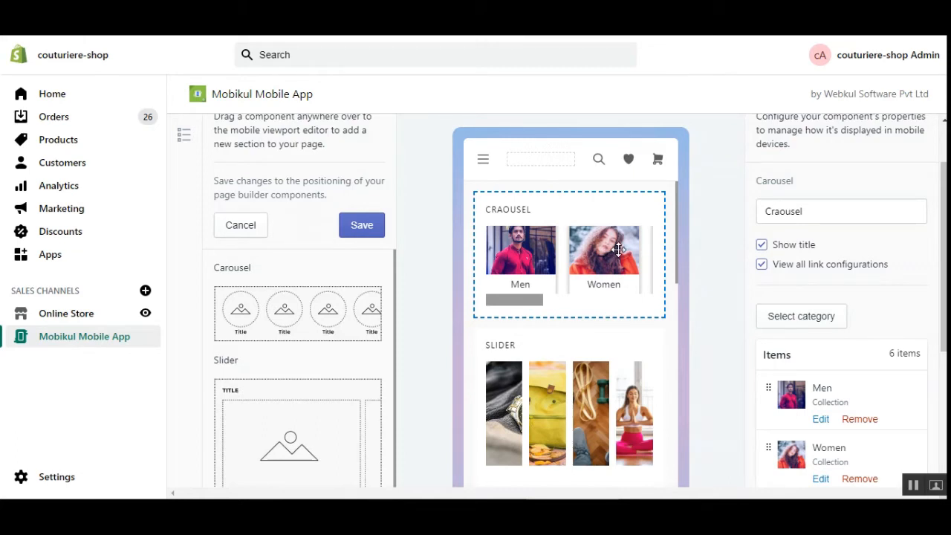
click(762, 265)
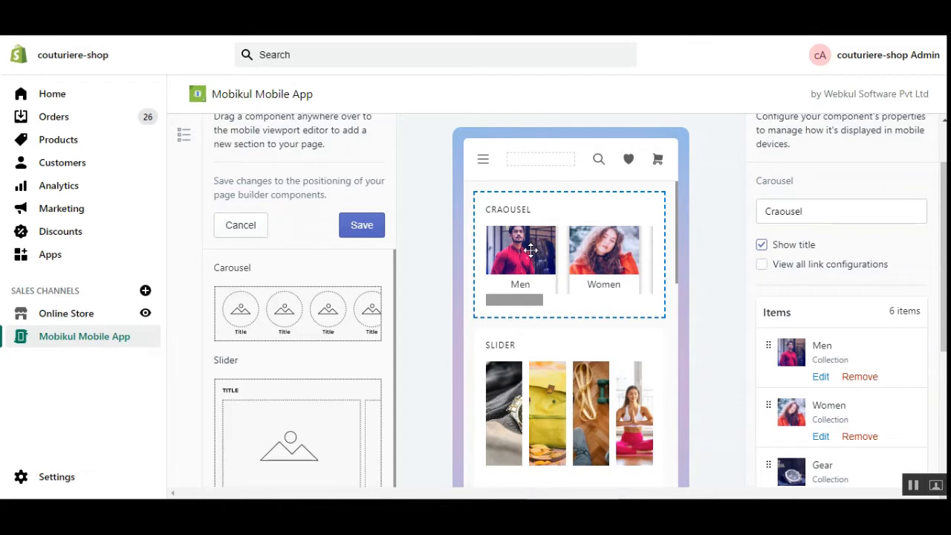
scroll(843, 261, down, 3)
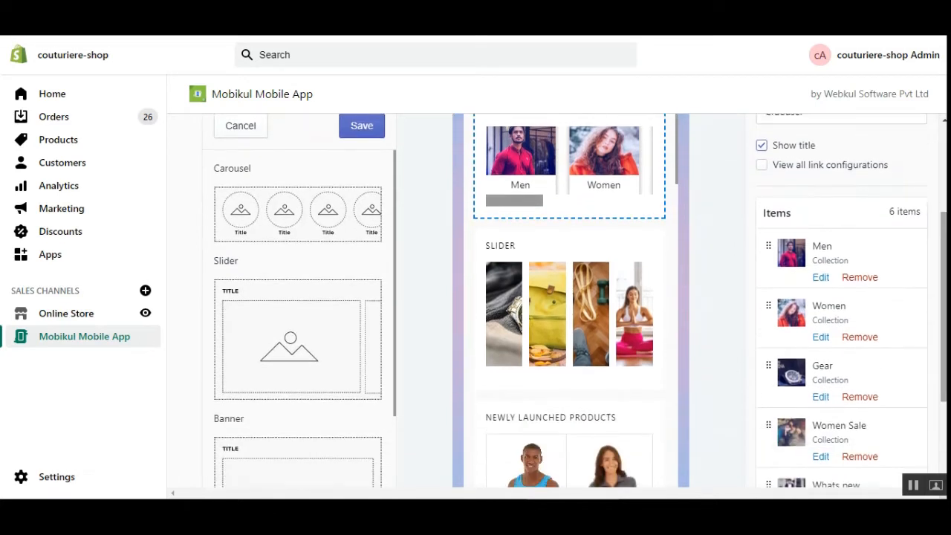
scroll(840, 283, down, 2)
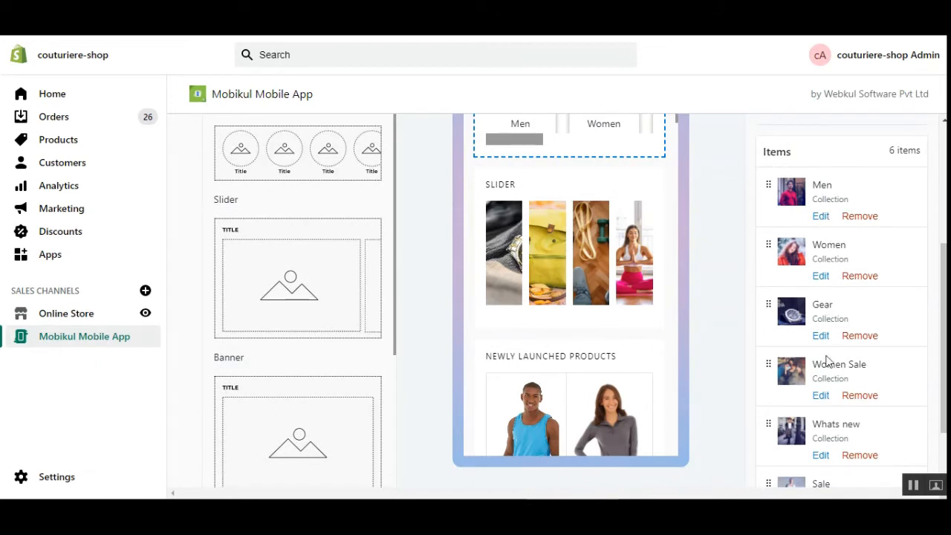
scroll(896, 379, down, 2)
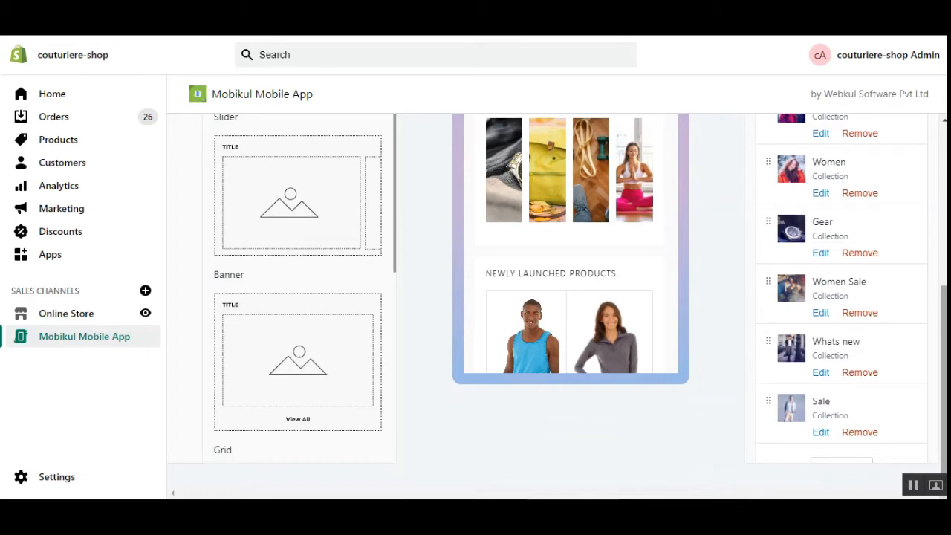
mouse_move(944, 447)
mouse_down()
mouse_move(944, 380)
mouse_move(943, 451)
mouse_up()
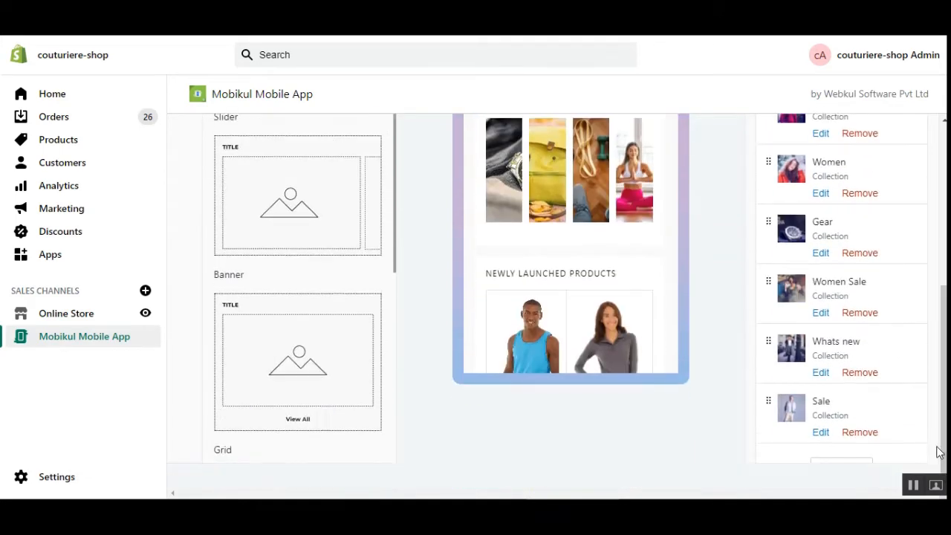
Step: Remove the Sale item, leaving Men, Women, Gear, Women Sale and Whats new
click(864, 436)
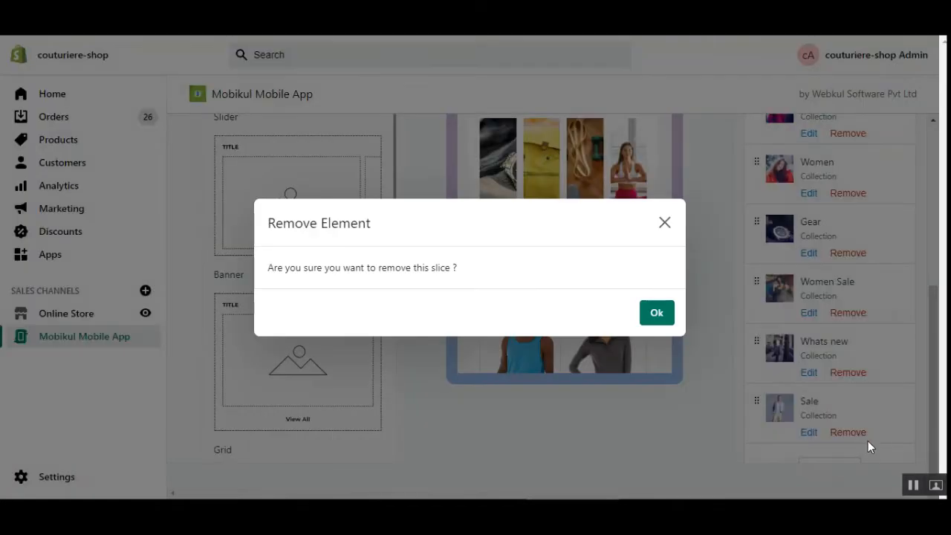
click(653, 318)
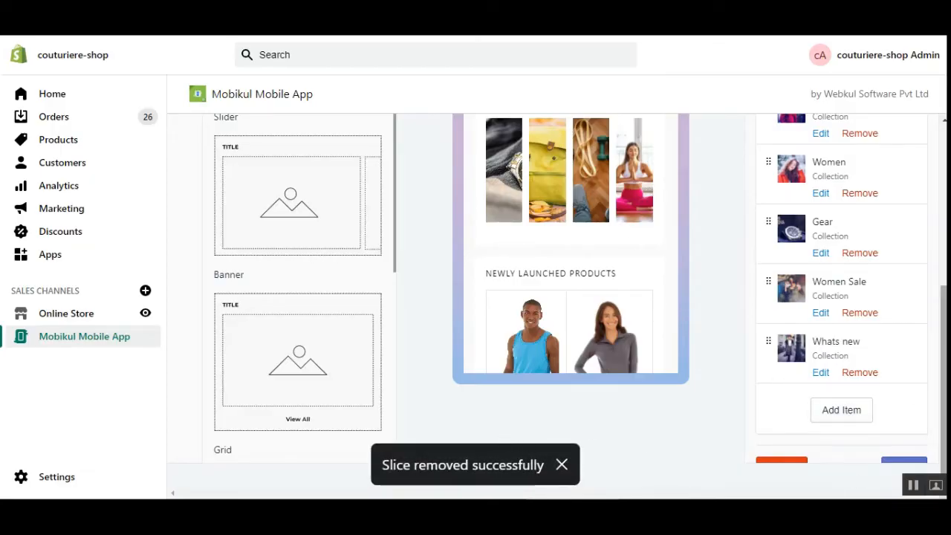
scroll(557, 305, down, 5)
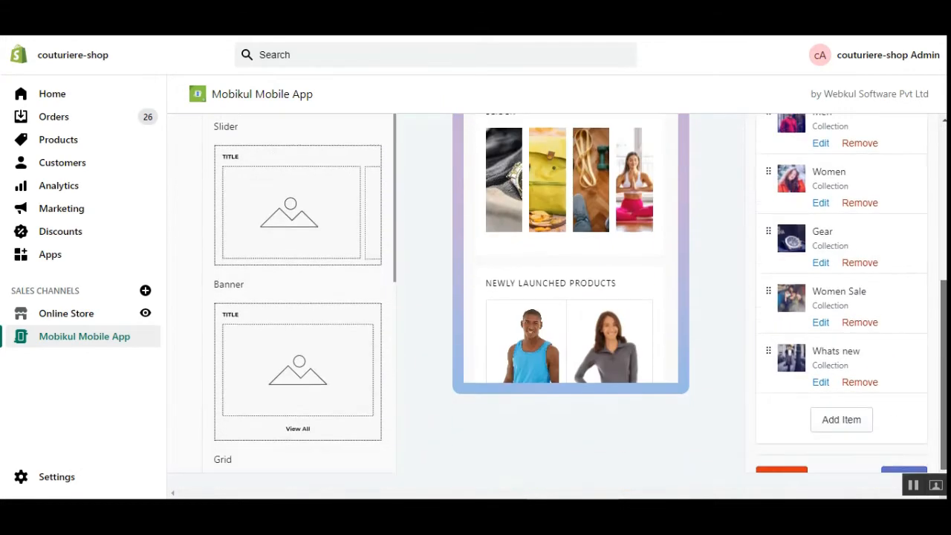
Step: Add the AR Product collection as a carousel item and review the six-item list
click(846, 416)
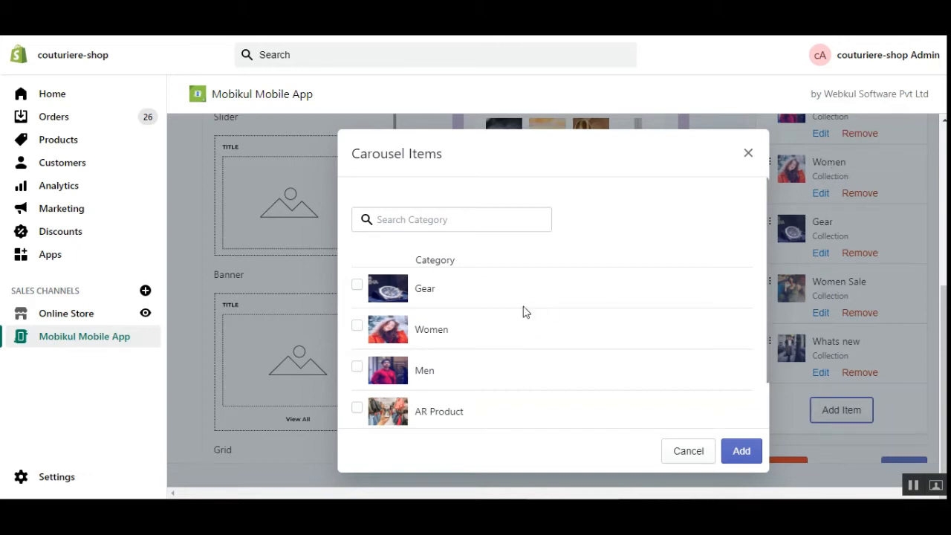
click(357, 409)
click(741, 452)
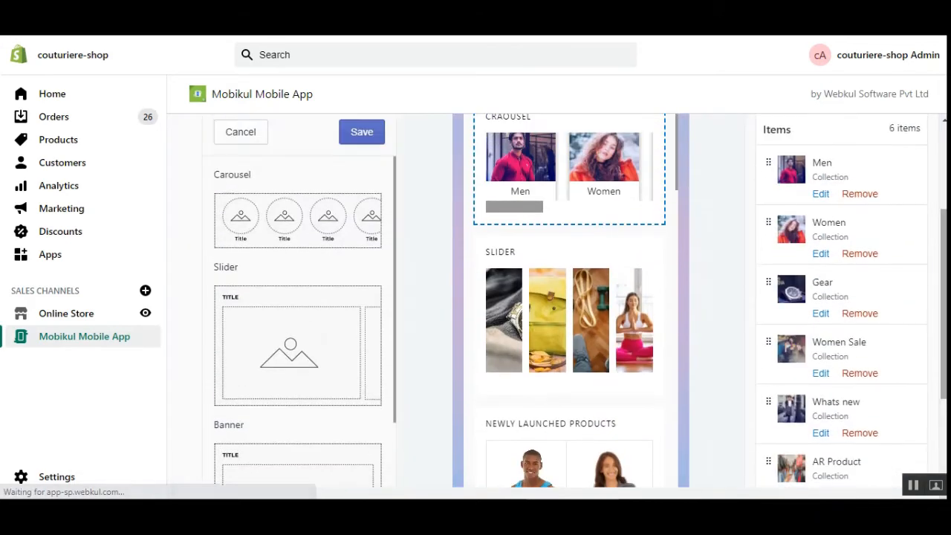
scroll(804, 382, down, 2)
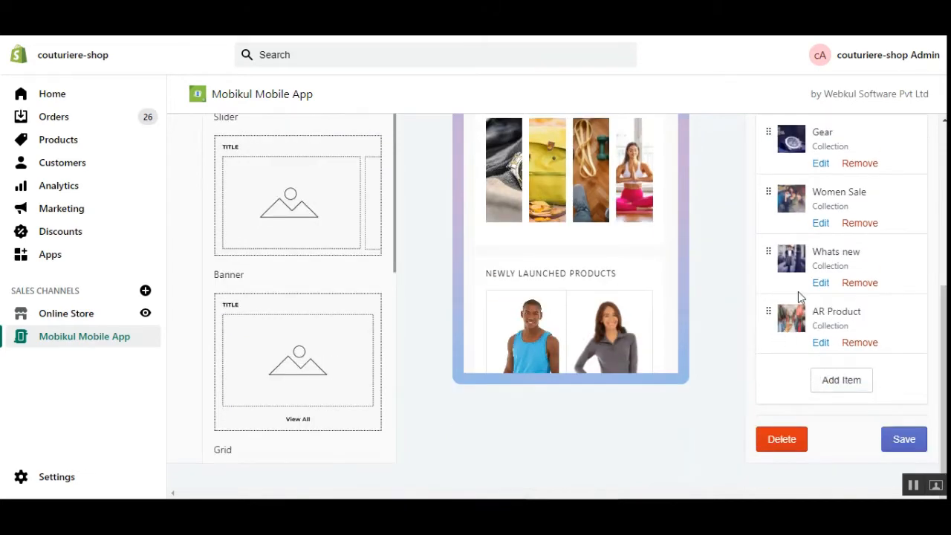
scroll(592, 306, up, 4)
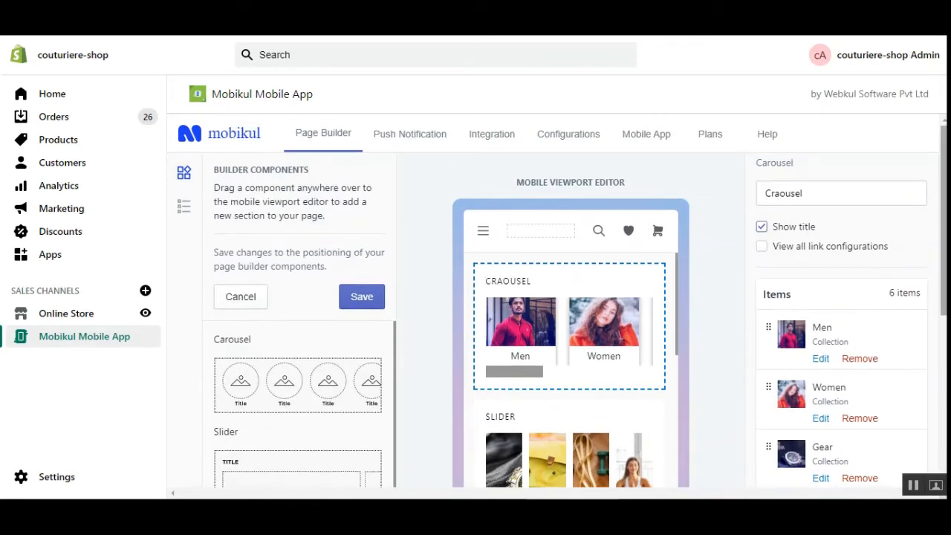
scroll(652, 283, down, 3)
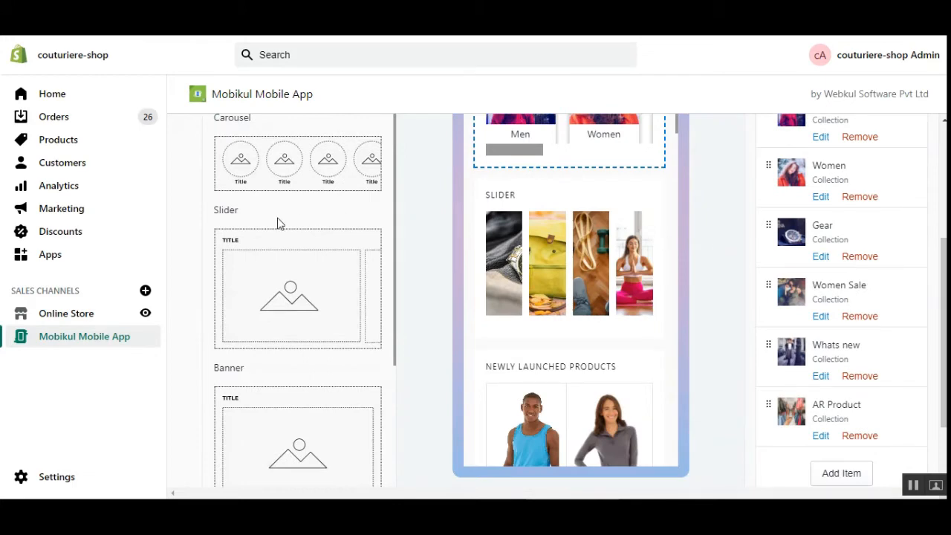
scroll(654, 269, up, 3)
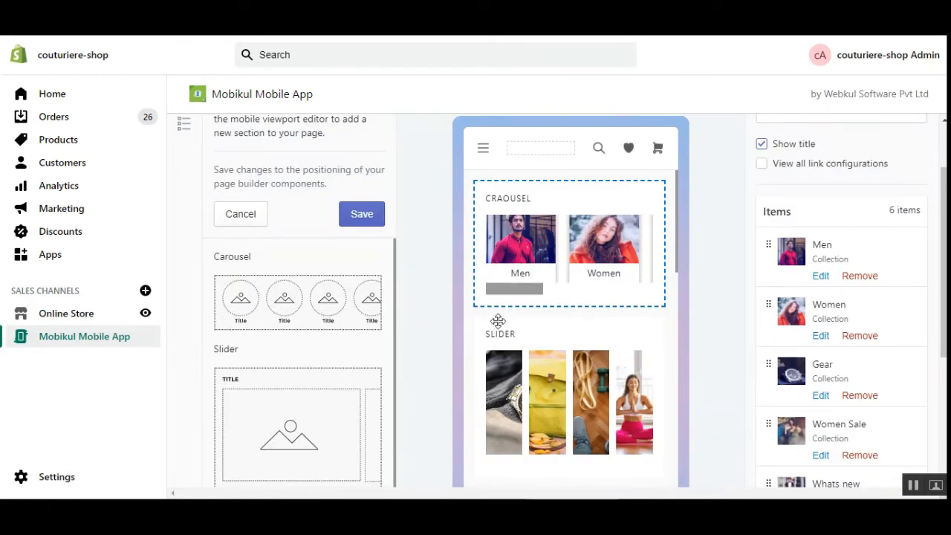
scroll(498, 321, down, 1)
scroll(890, 312, down, 3)
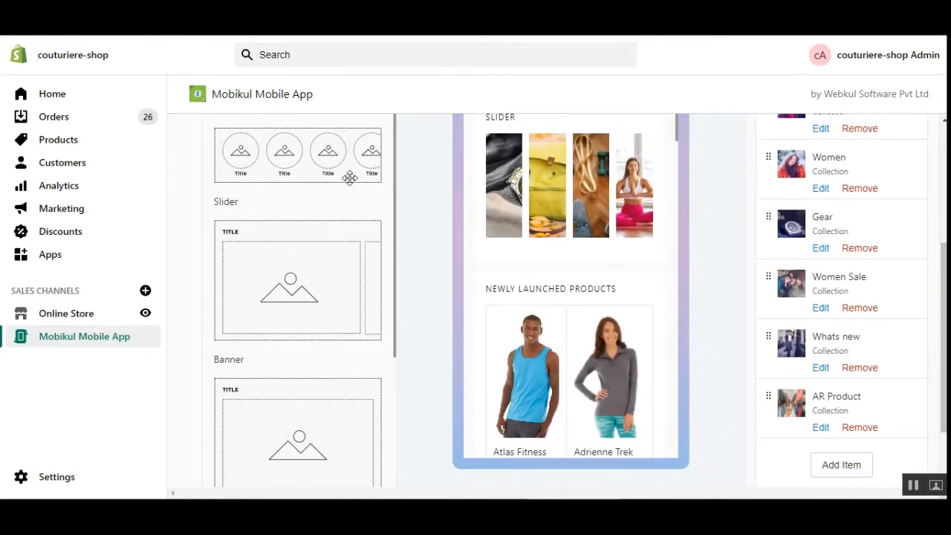
Step: Drop a Slider section above the carousel, title it Test Slider, and turn on Show title
drag(265, 265, 547, 199)
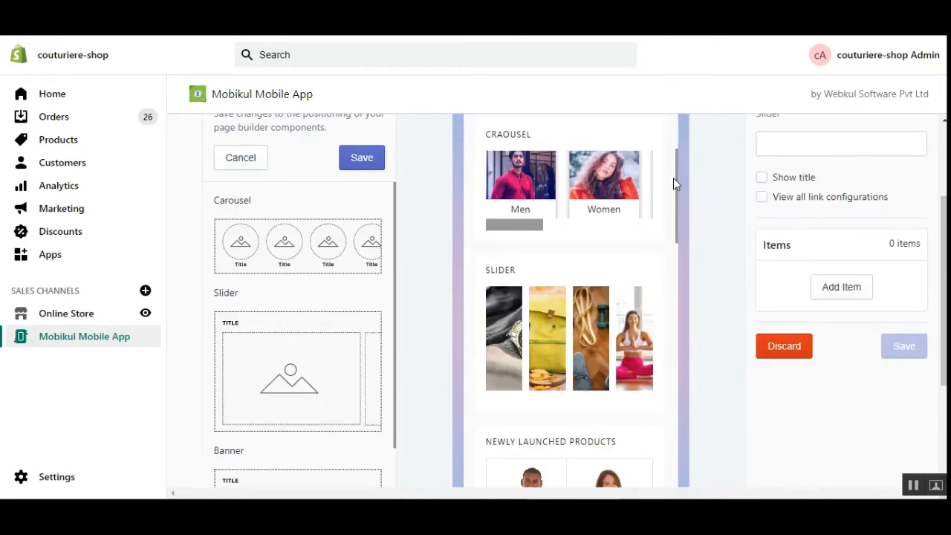
drag(675, 177, 677, 131)
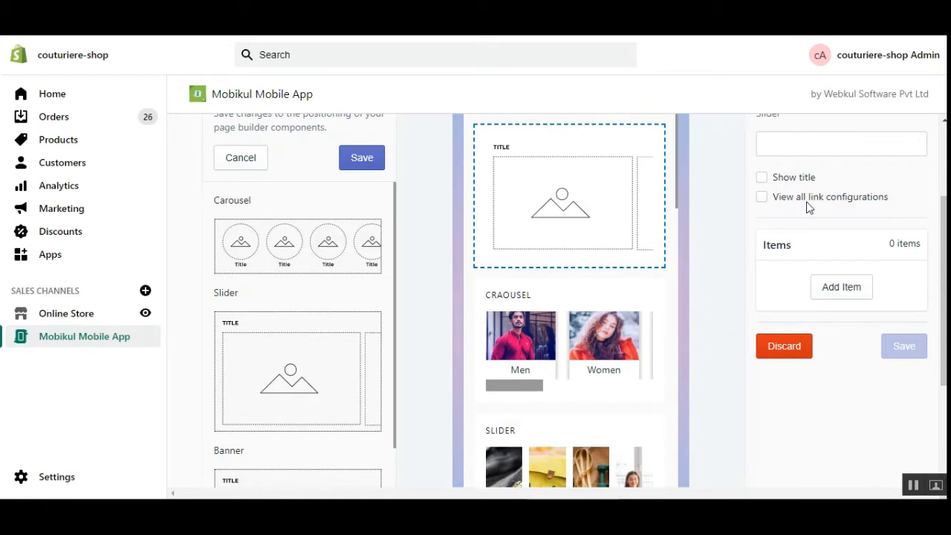
click(813, 142)
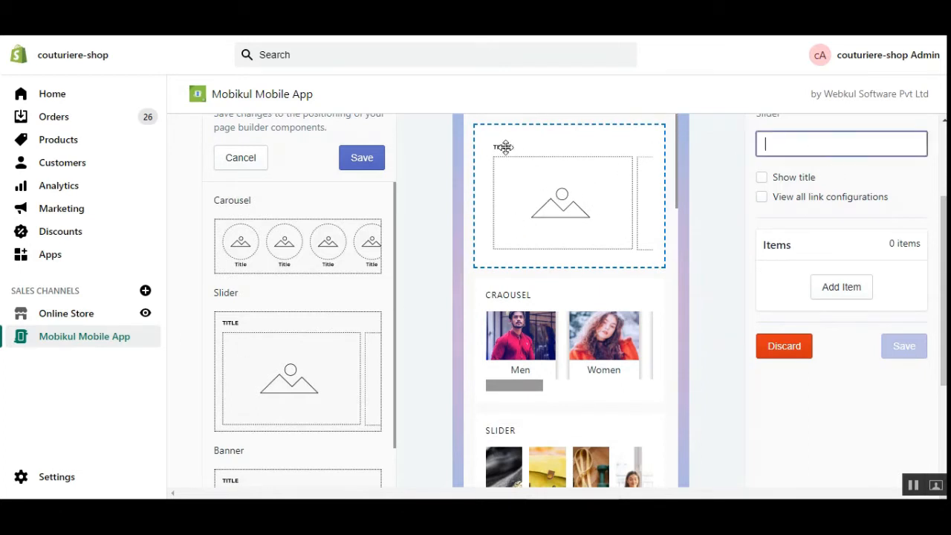
scroll(600, 203, up, 3)
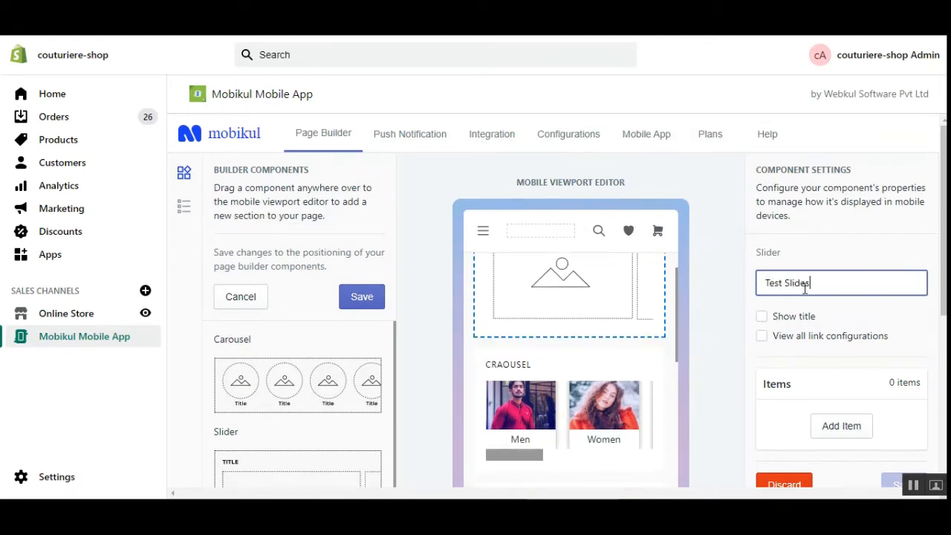
click(761, 317)
scroll(766, 319, down, 2)
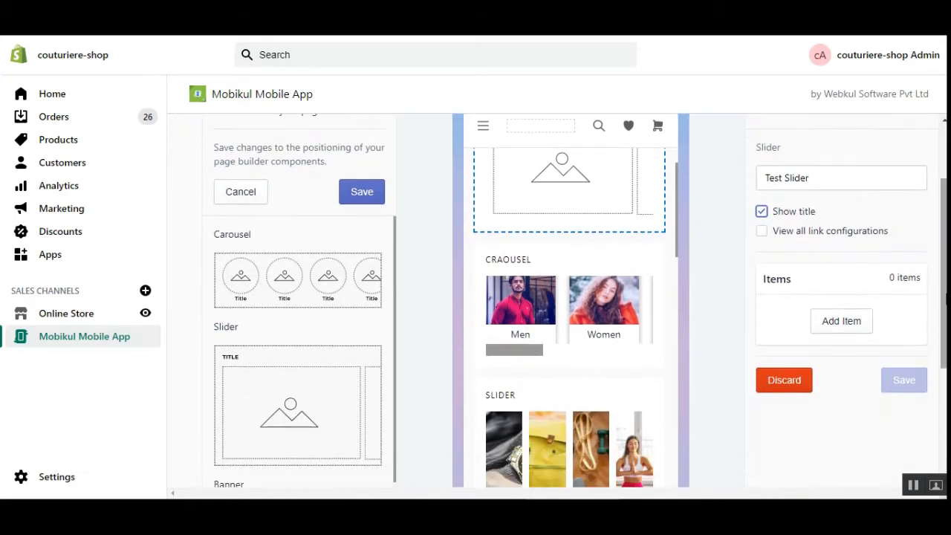
Step: Pick Adrienne Trek Jacket from the Shopify store products as the Test Slider's first item
click(845, 329)
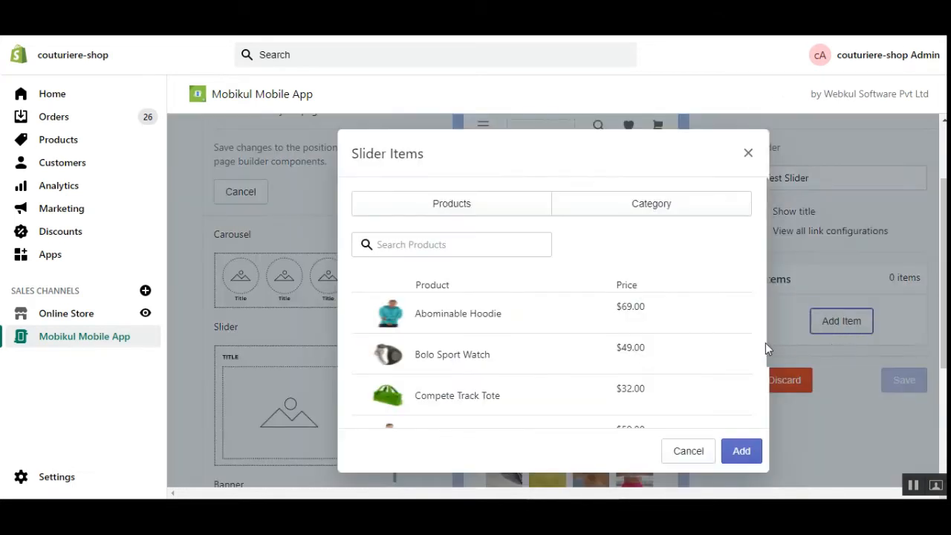
click(426, 244)
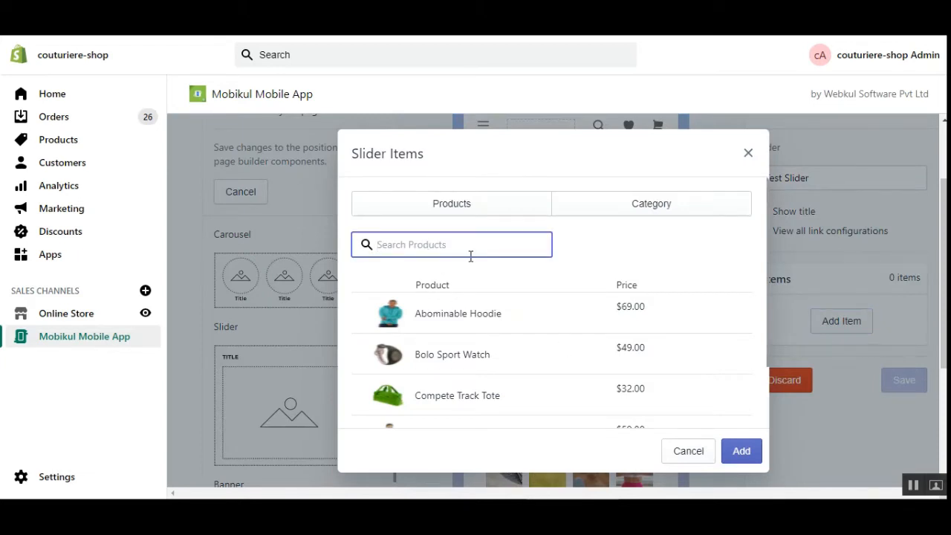
text(tets)
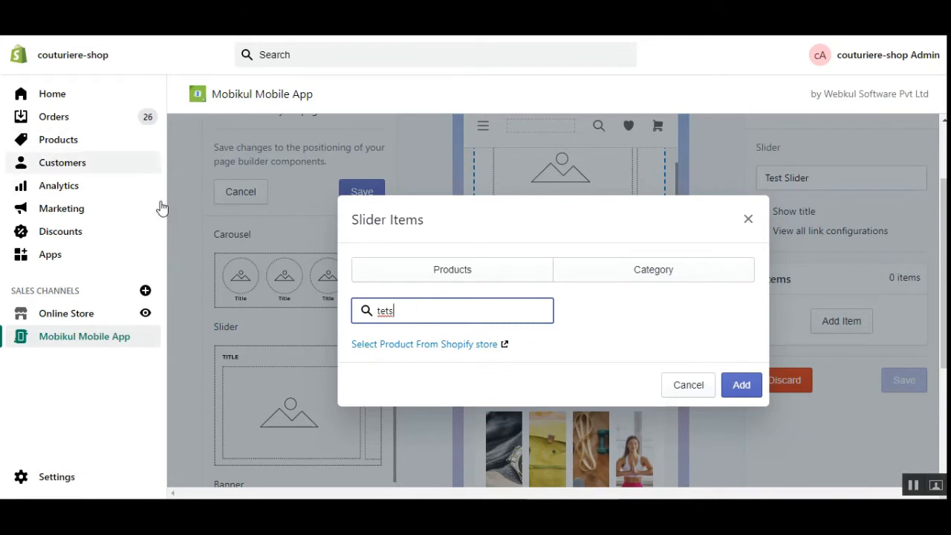
click(405, 352)
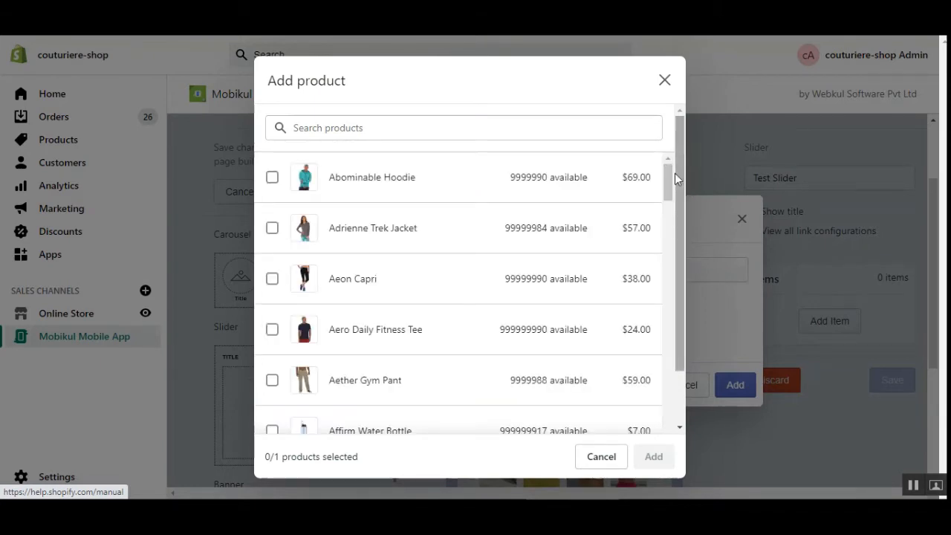
click(272, 228)
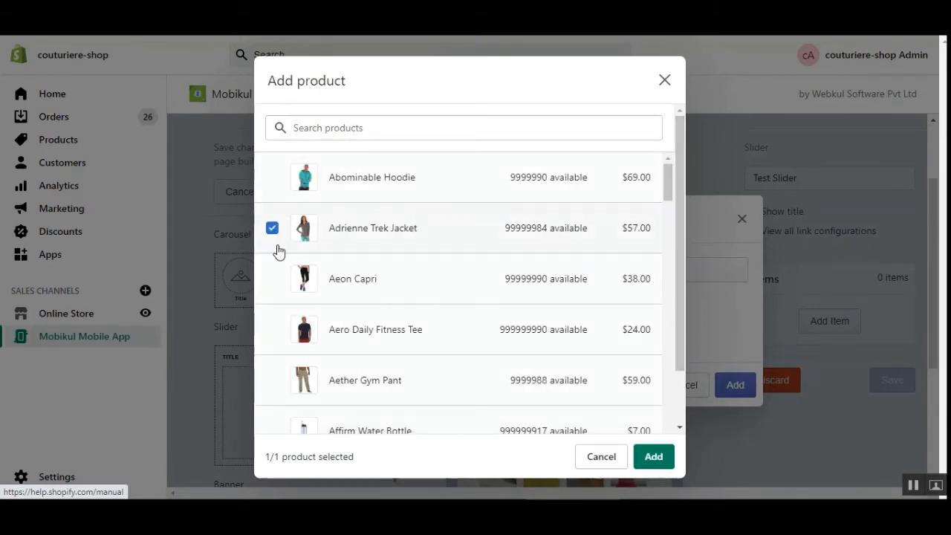
click(652, 458)
scroll(592, 299, down, 2)
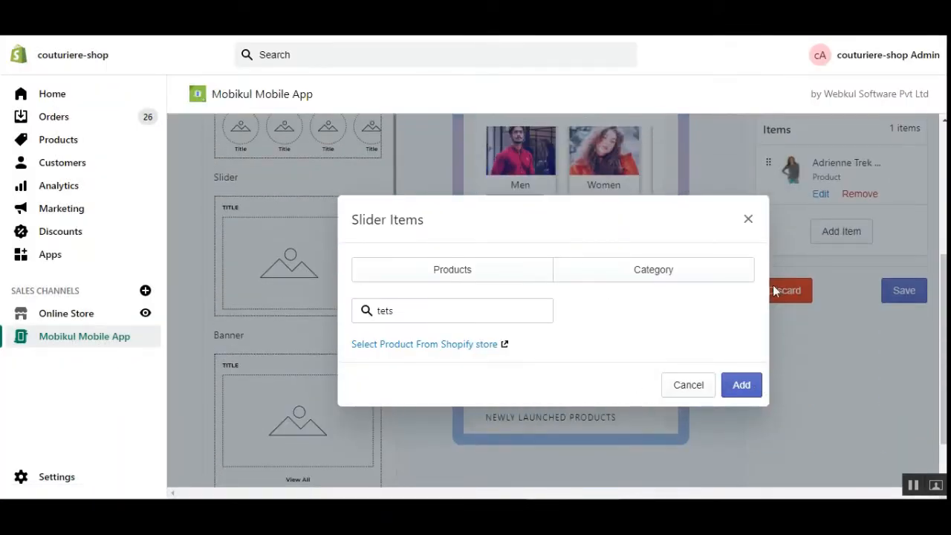
click(748, 220)
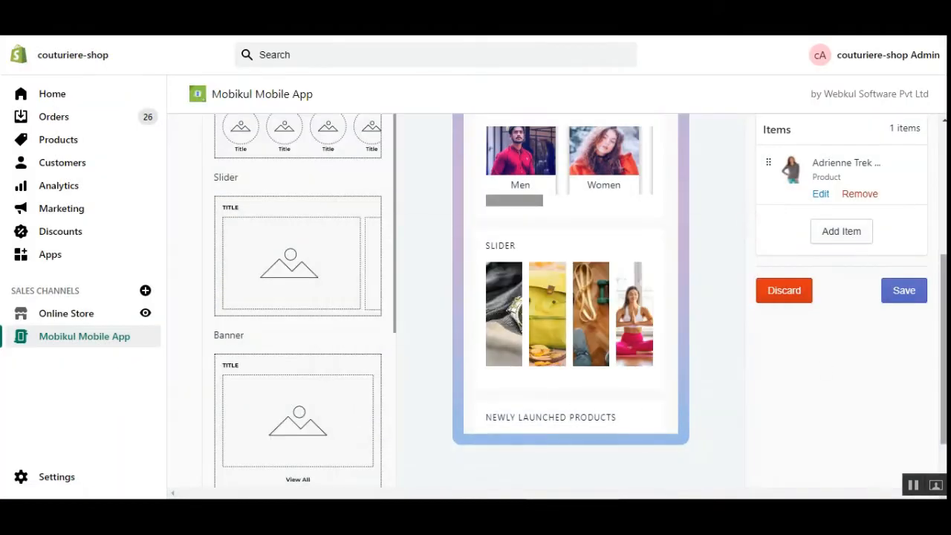
scroll(684, 346, up, 4)
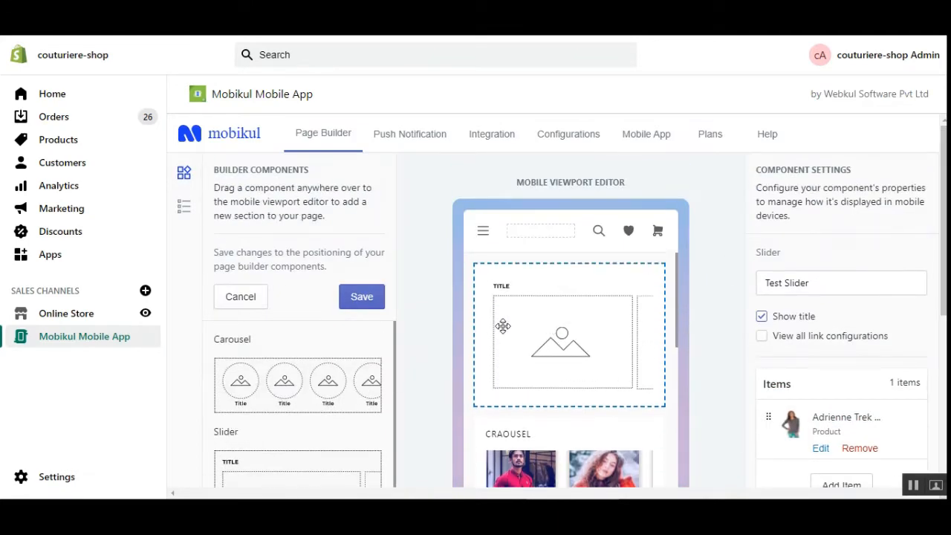
scroll(917, 340, down, 2)
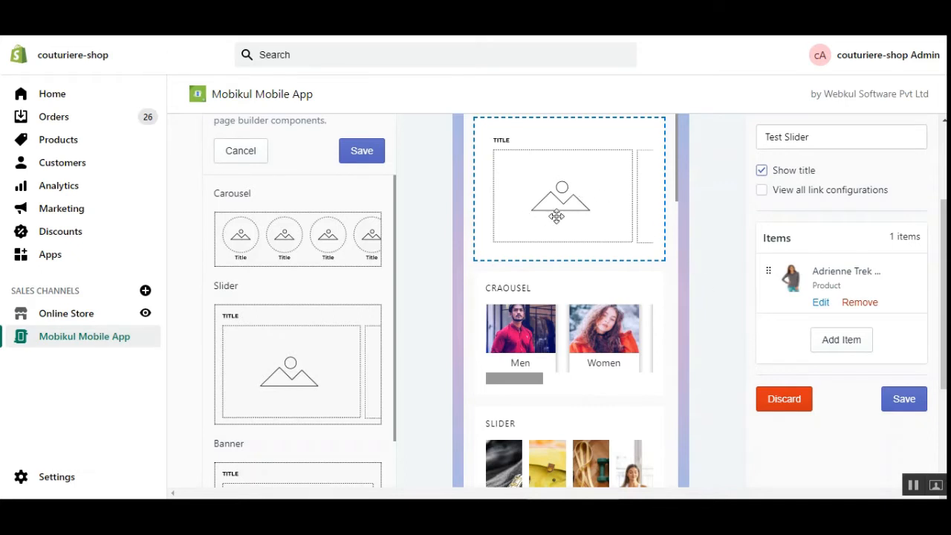
scroll(942, 320, up, 2)
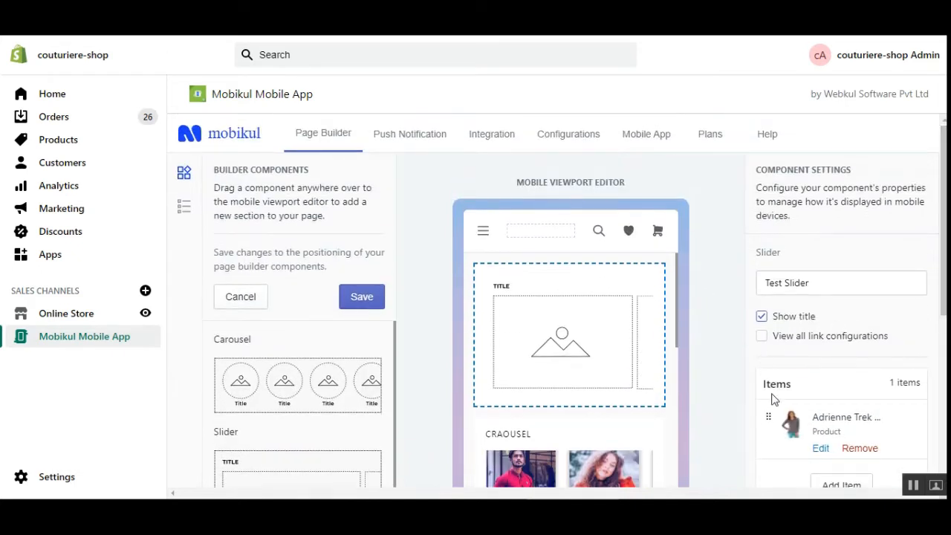
click(362, 297)
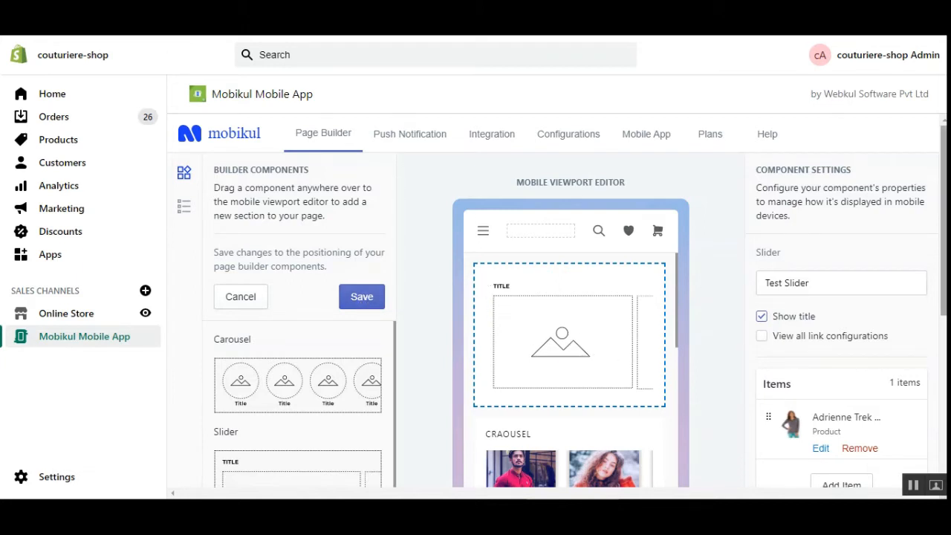
scroll(601, 352, down, 1)
drag(678, 260, 654, 209)
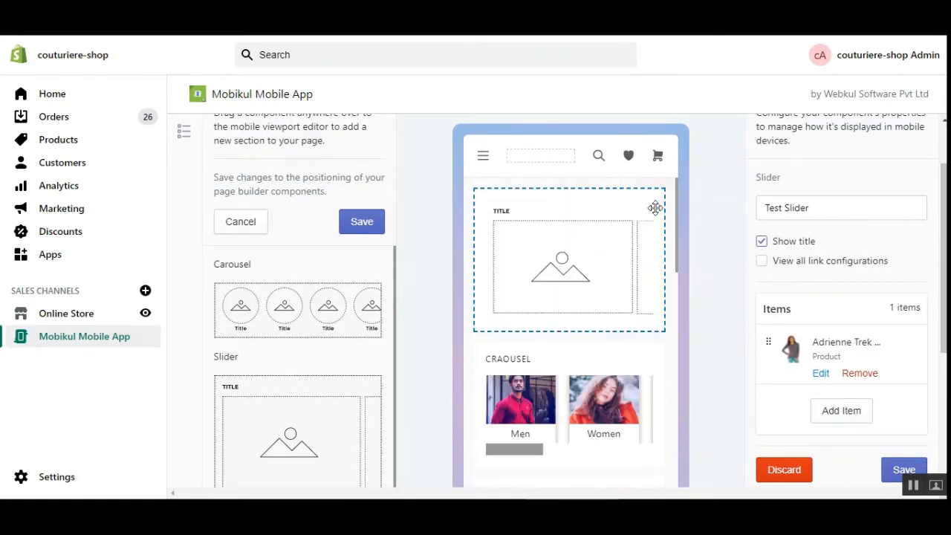
drag(944, 260, 944, 324)
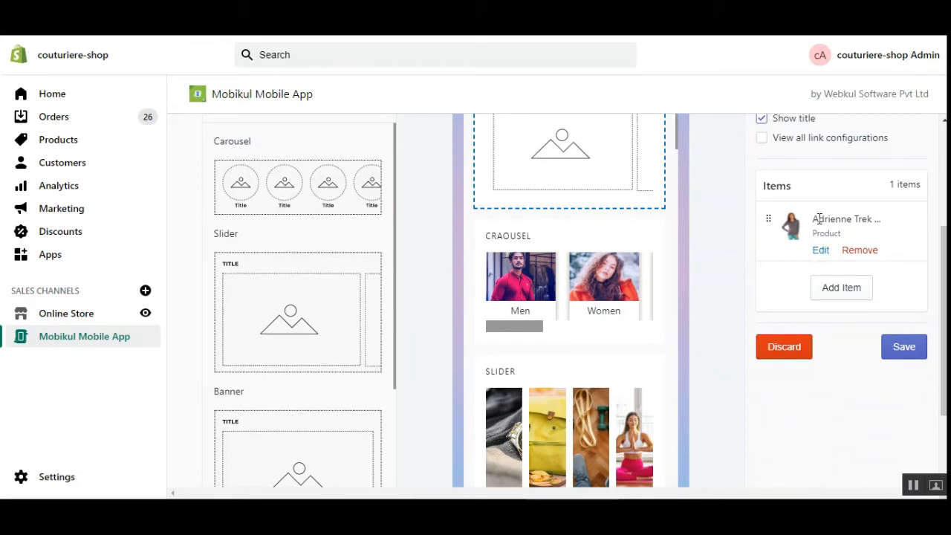
scroll(819, 218, up, 2)
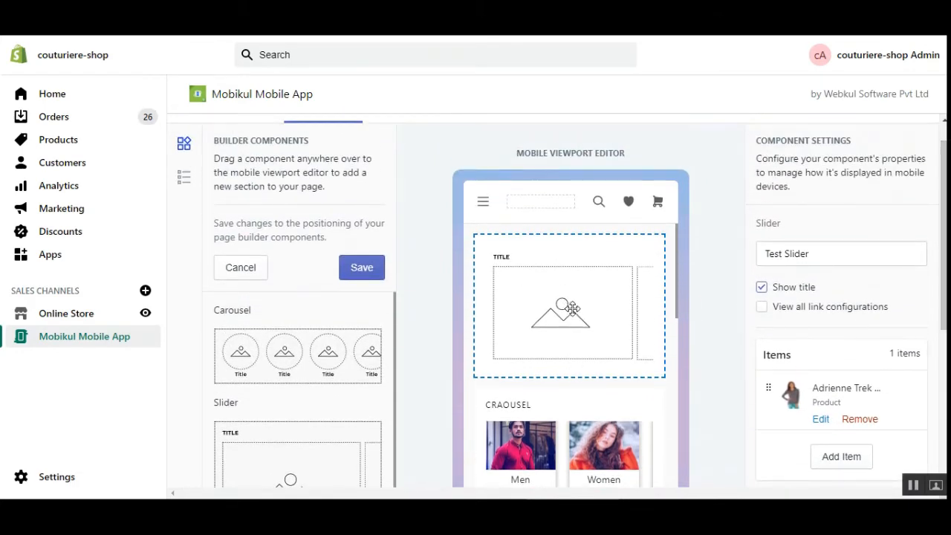
scroll(736, 357, down, 4)
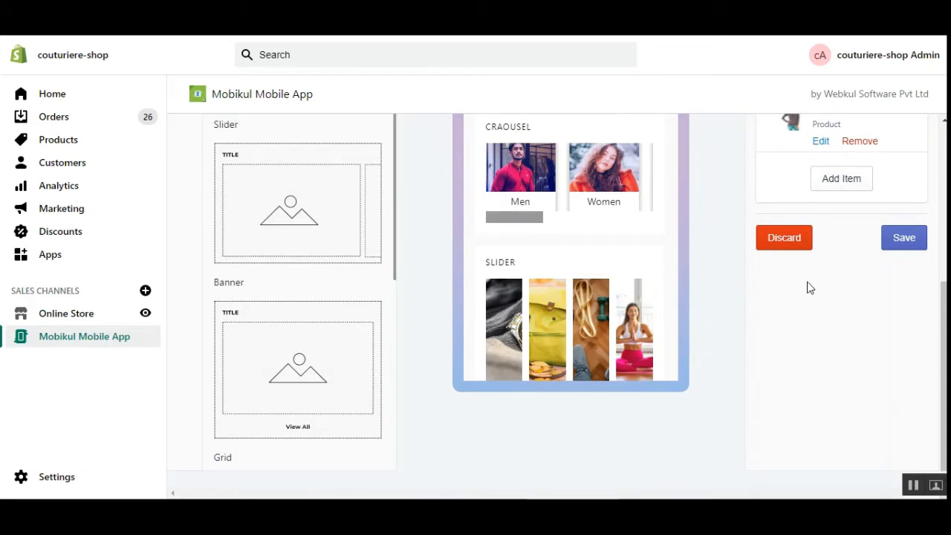
Step: Clear the old search and add Bolo Sport Watch from Products as a second slider item
click(843, 180)
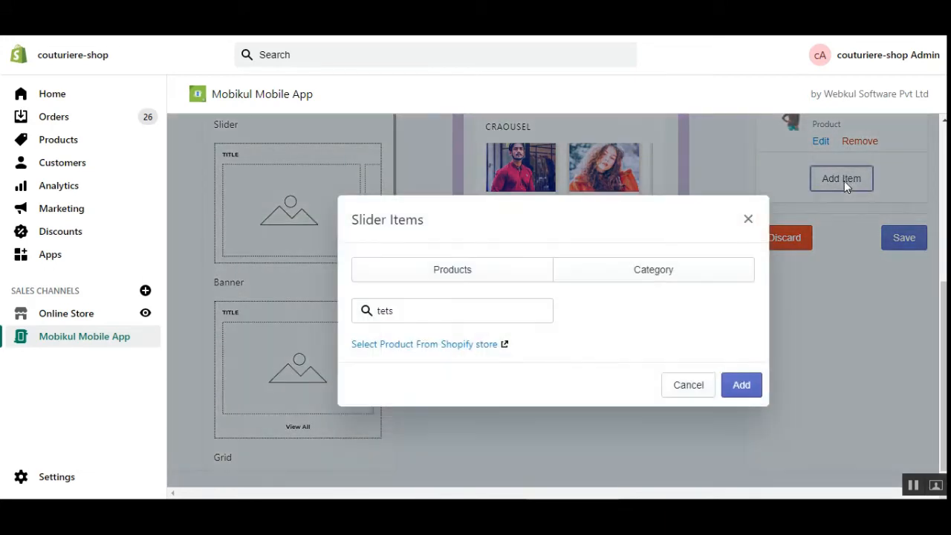
click(501, 276)
drag(413, 311, 365, 310)
key(BackSpace)
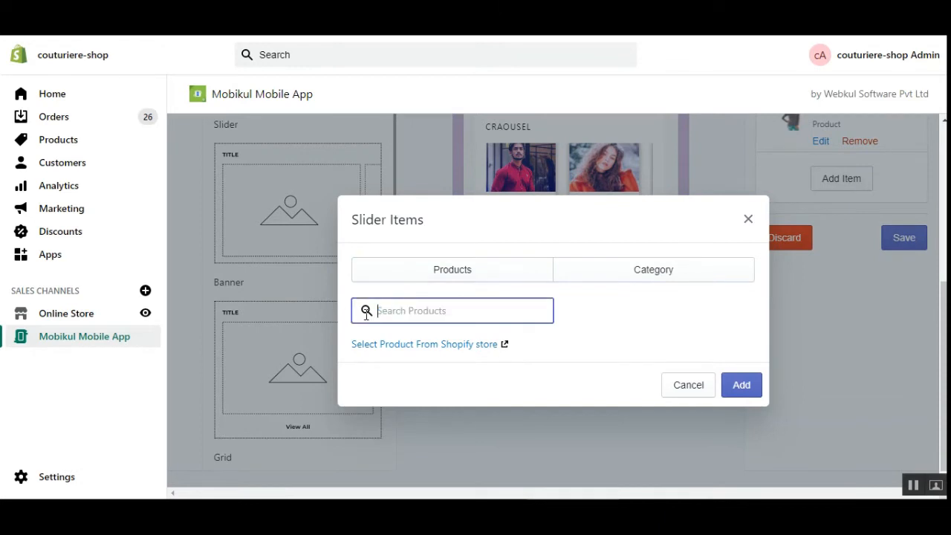
click(492, 271)
click(357, 352)
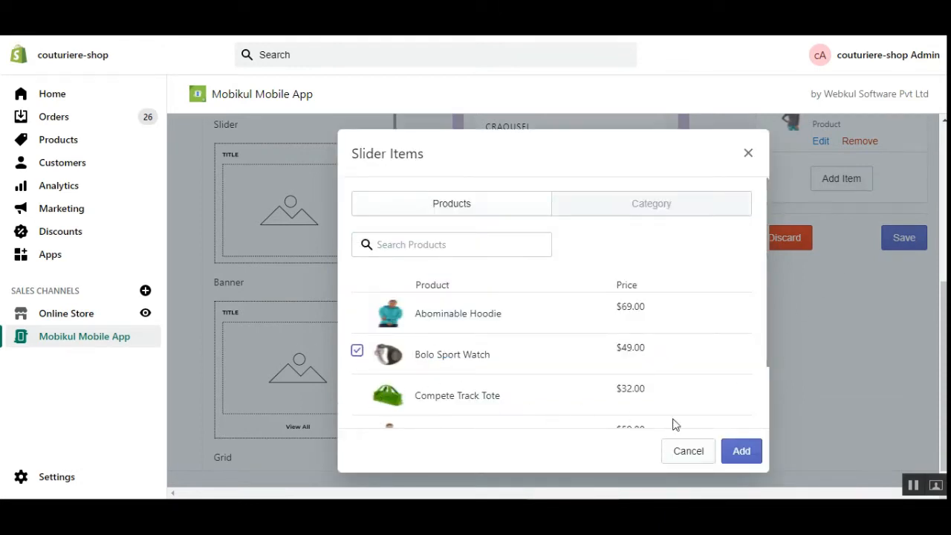
click(734, 453)
Step: Save the Test Slider component and the home page configuration
click(900, 362)
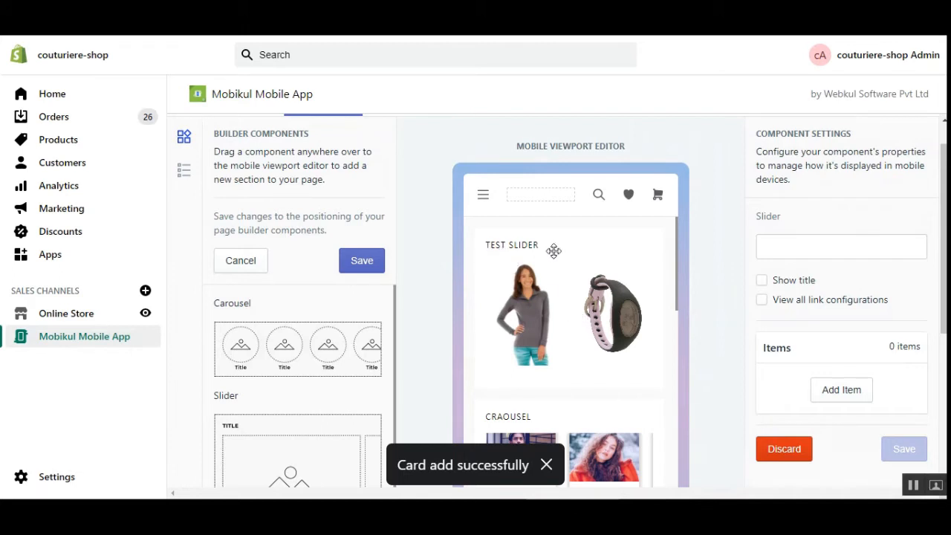
click(570, 281)
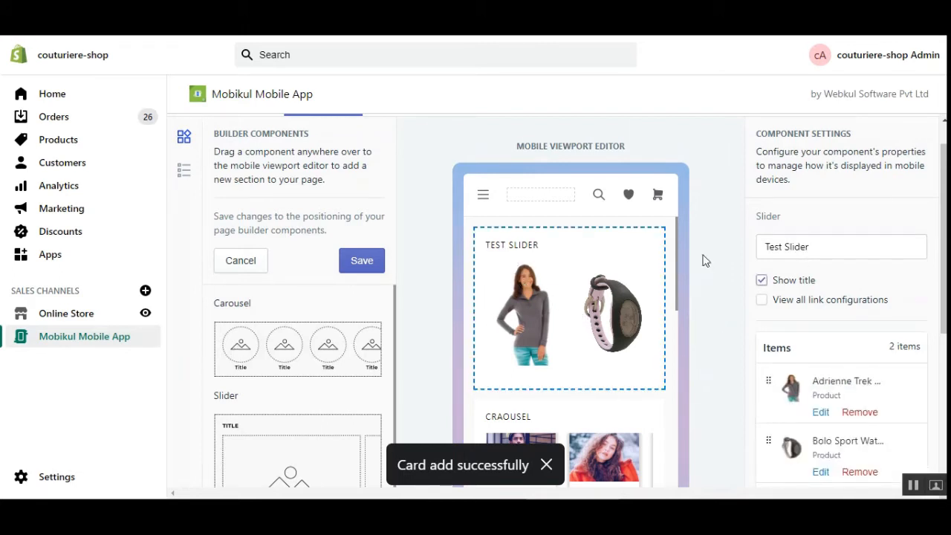
click(361, 262)
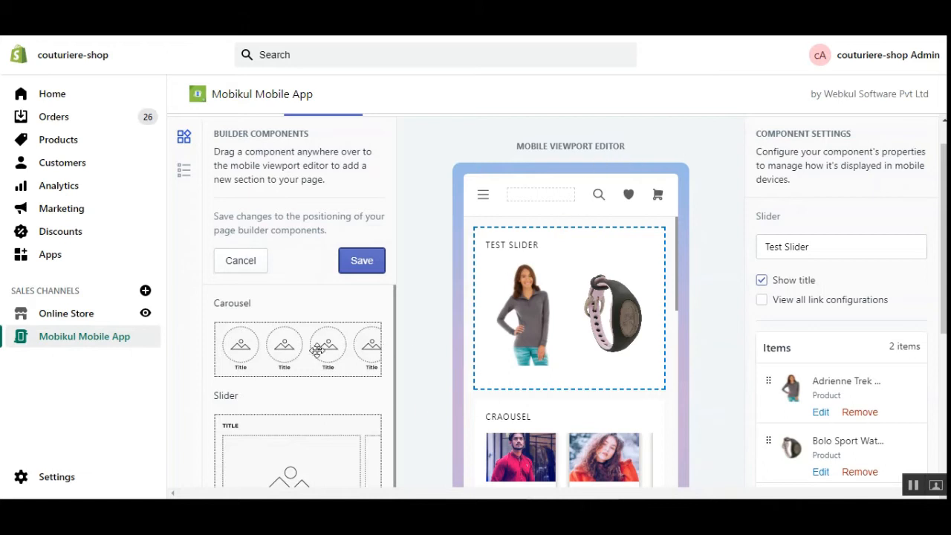
scroll(944, 246, down, 1)
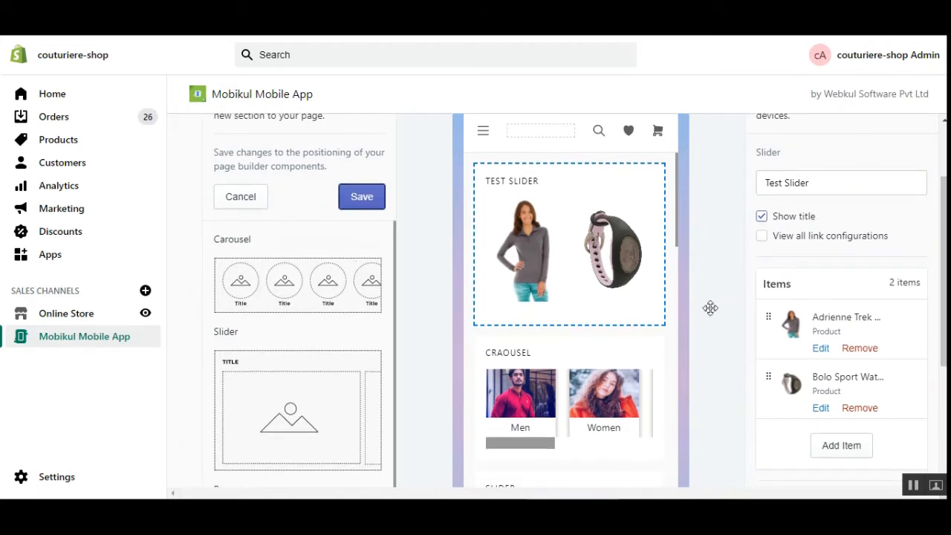
scroll(430, 340, down, 5)
drag(226, 273, 272, 290)
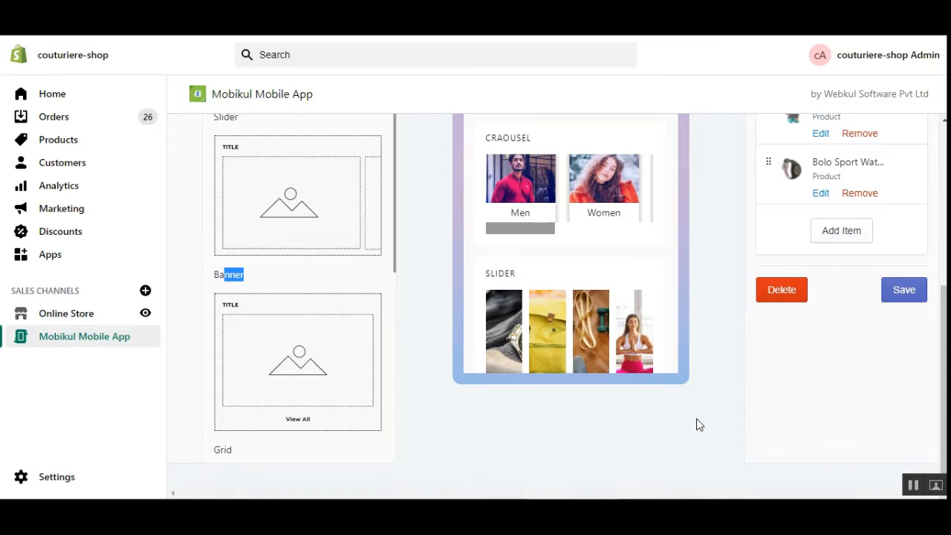
scroll(279, 424, down, 6)
scroll(281, 253, up, 2)
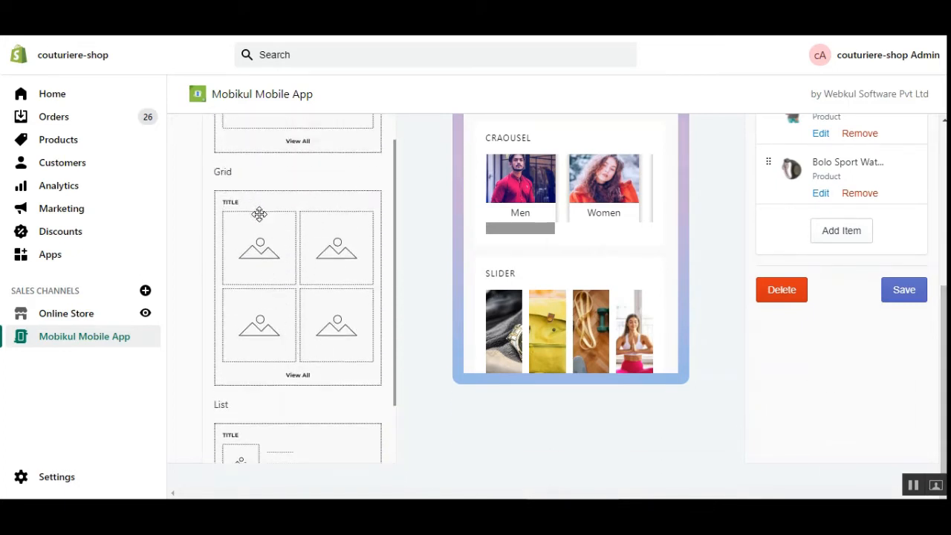
scroll(315, 254, down, 2)
scroll(315, 254, down, 1)
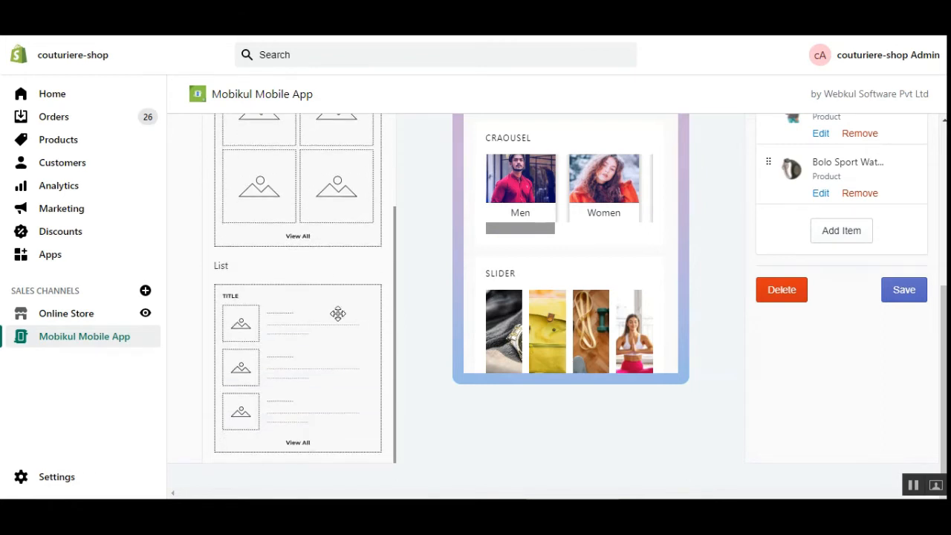
scroll(290, 352, up, 3)
scroll(344, 331, down, 7)
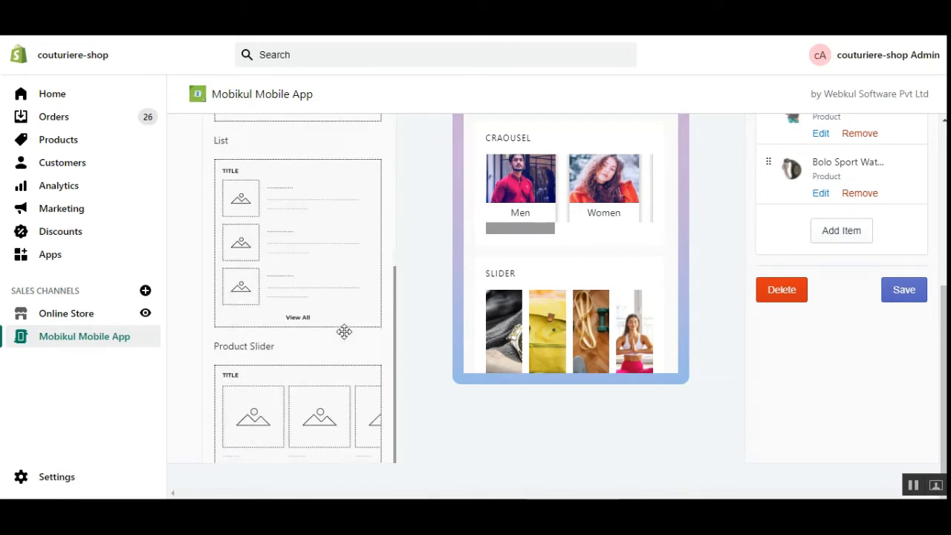
drag(261, 343, 627, 287)
scroll(633, 294, up, 2)
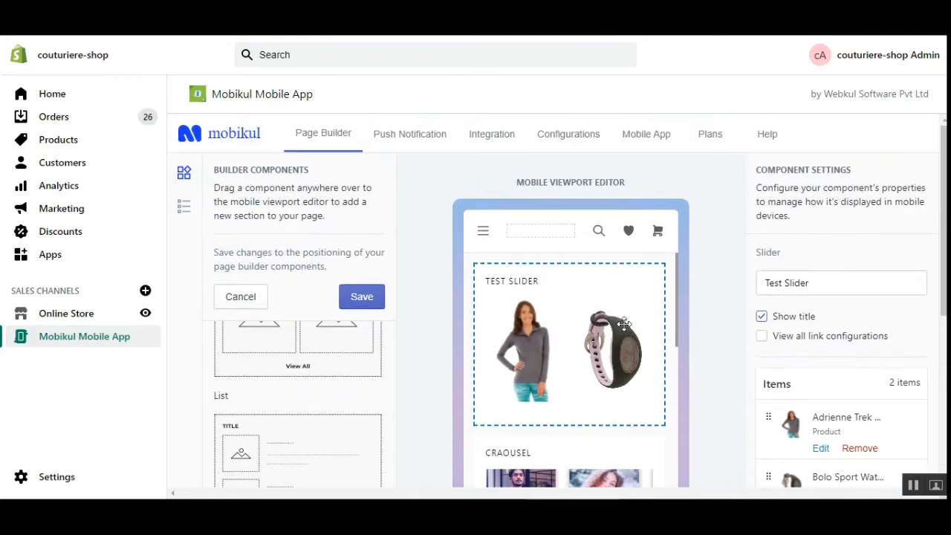
scroll(831, 289, down, 4)
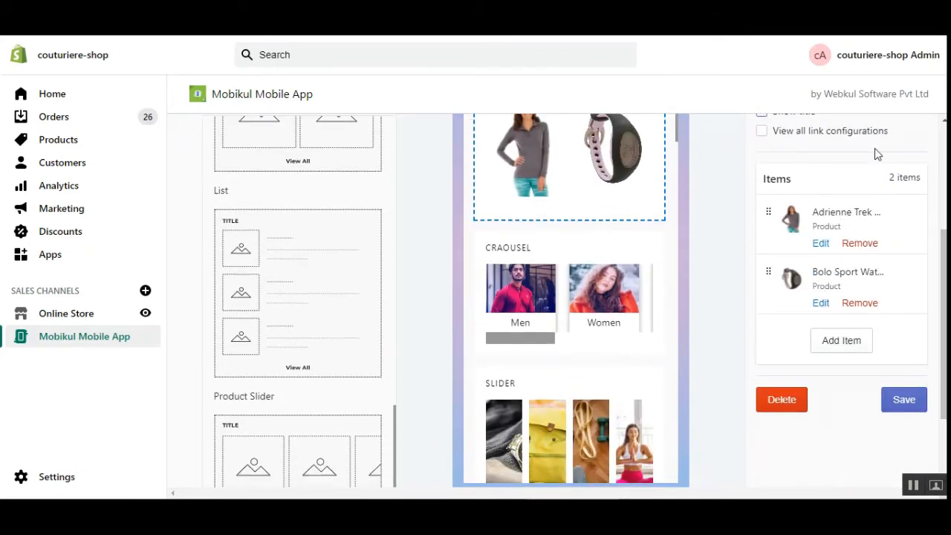
scroll(845, 162, up, 2)
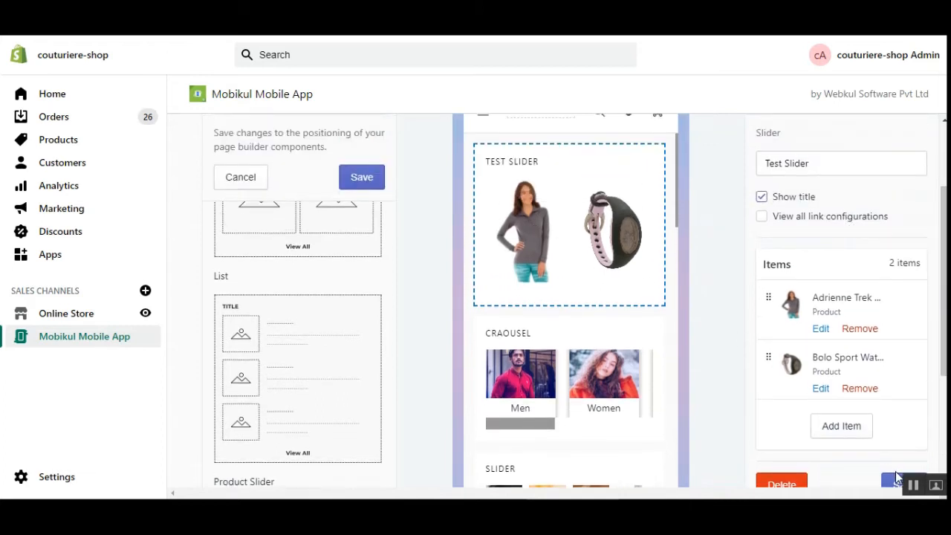
drag(944, 358, 938, 396)
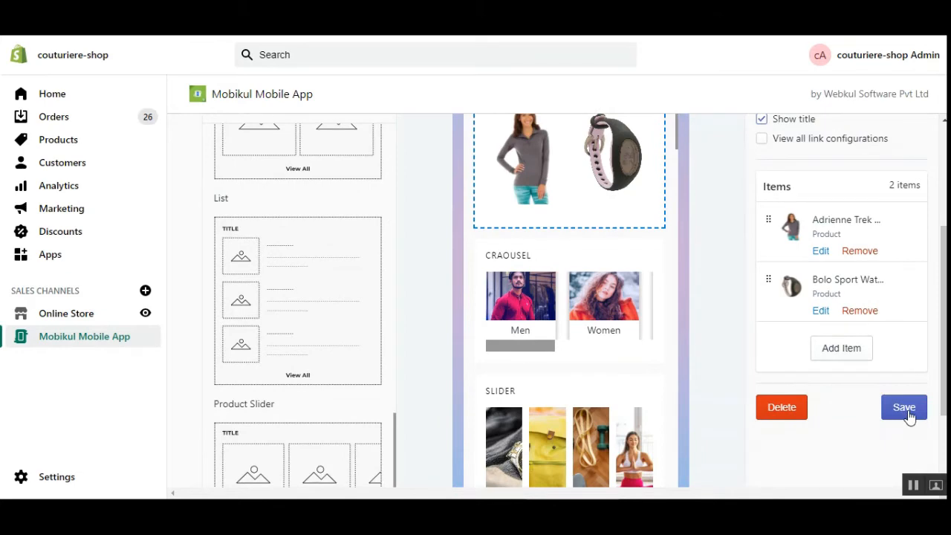
click(905, 409)
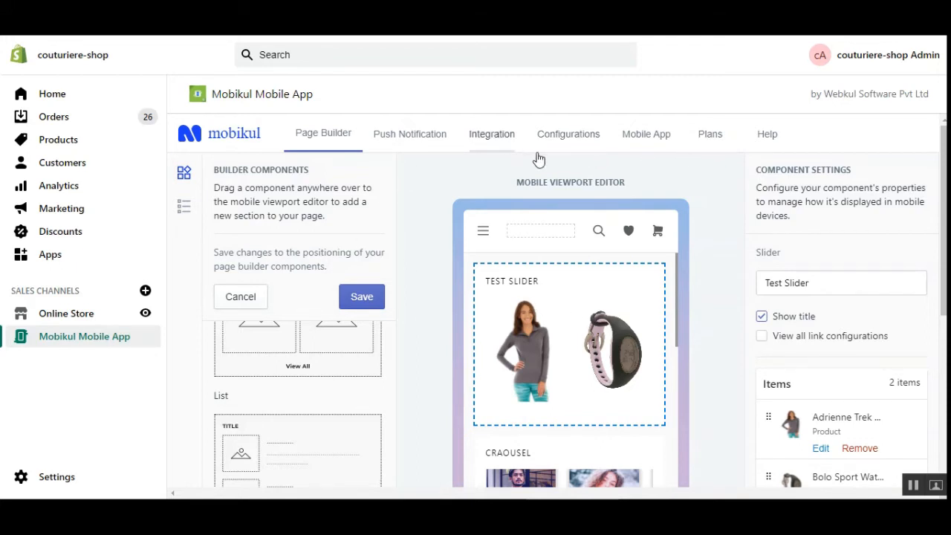
click(652, 147)
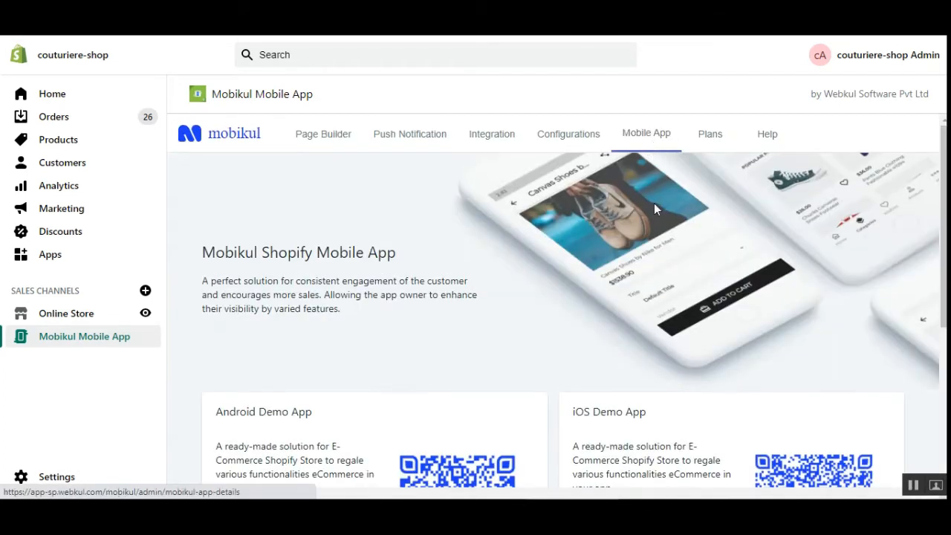
scroll(714, 223, down, 1)
scroll(498, 199, up, 1)
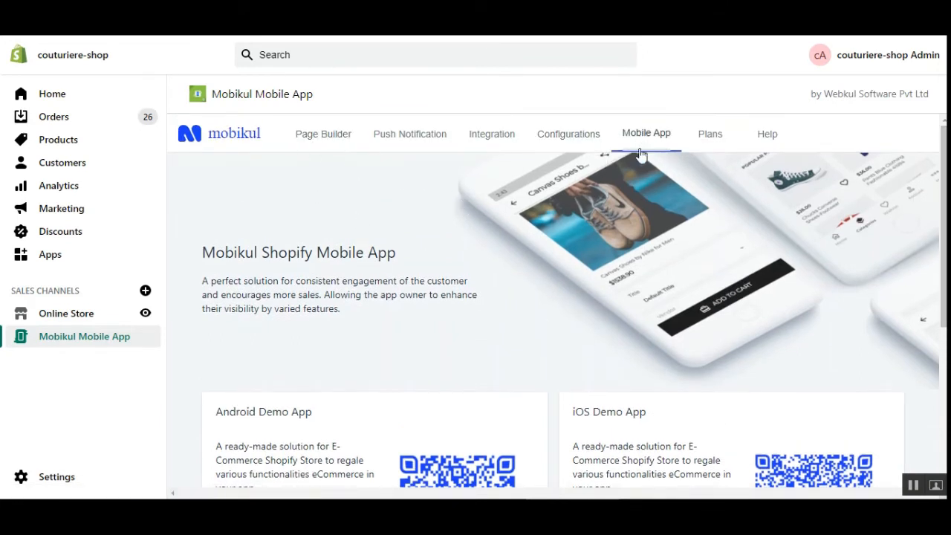
scroll(946, 195, down, 3)
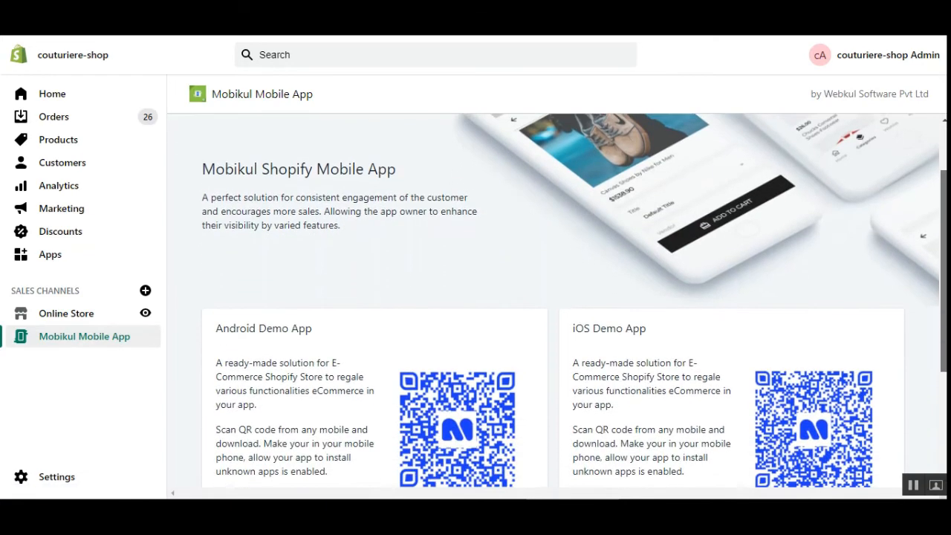
drag(944, 260, 944, 282)
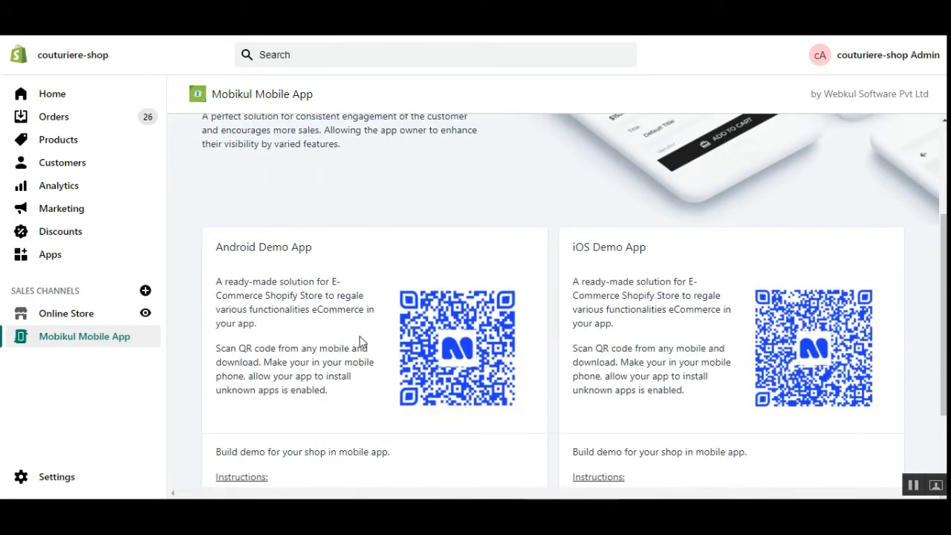
drag(227, 254, 301, 253)
click(353, 256)
drag(592, 248, 625, 248)
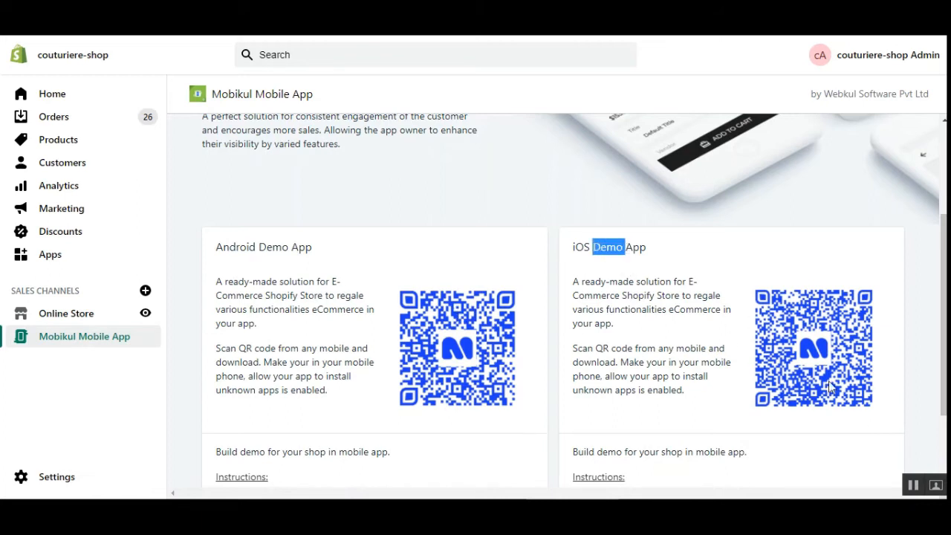
scroll(895, 315, down, 1)
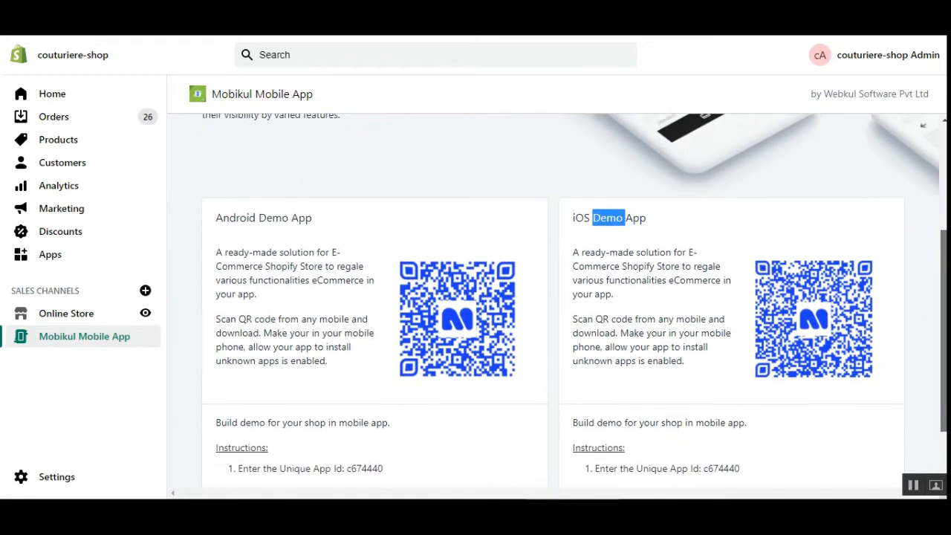
scroll(501, 424, down, 1)
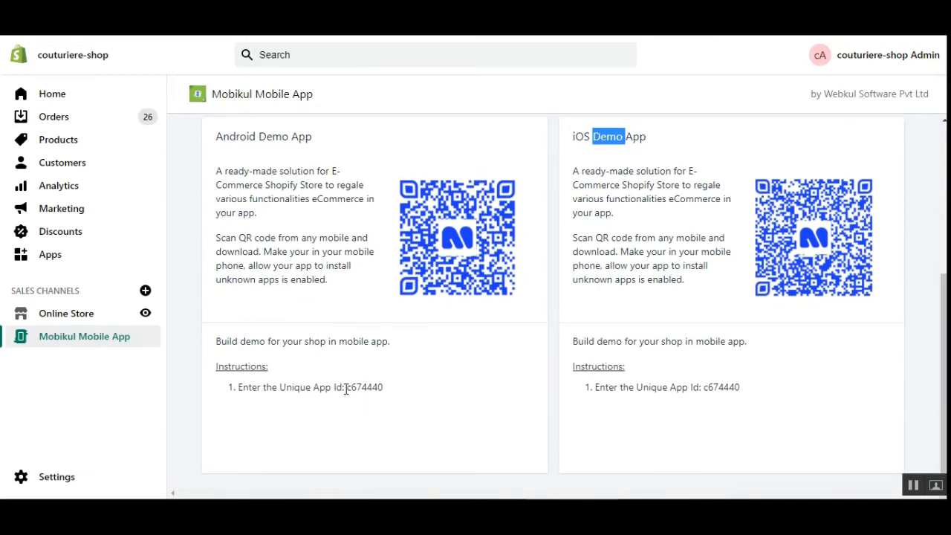
drag(345, 389, 404, 393)
click(415, 406)
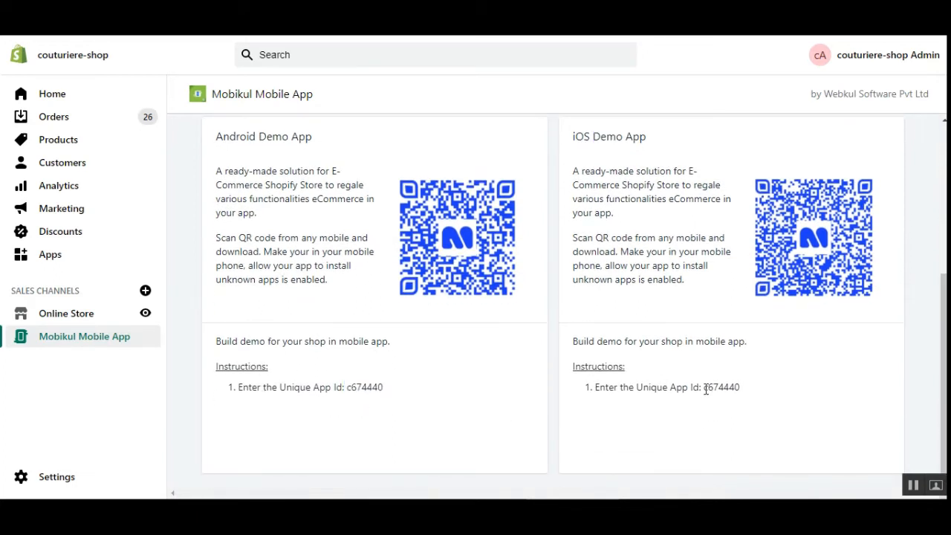
drag(706, 389, 734, 391)
scroll(453, 393, up, 5)
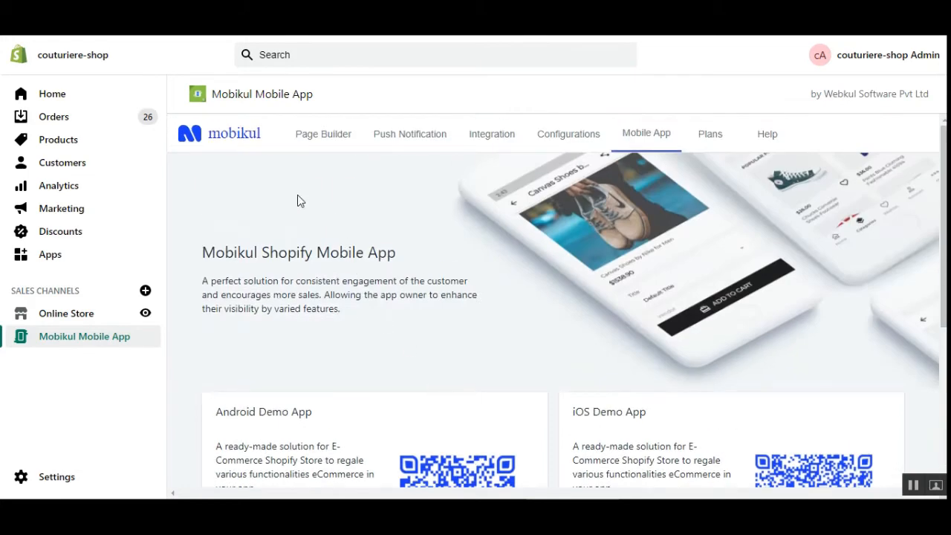
click(315, 137)
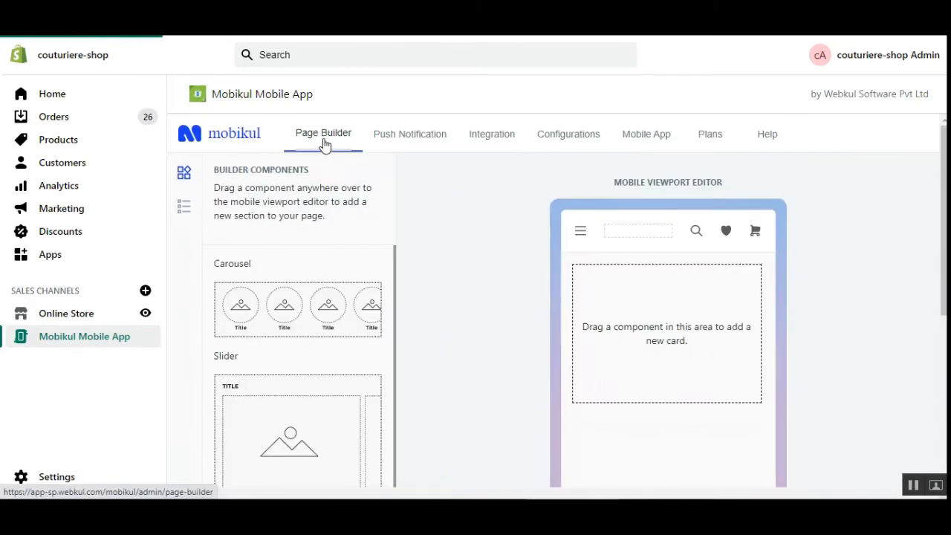
scroll(308, 282, down, 5)
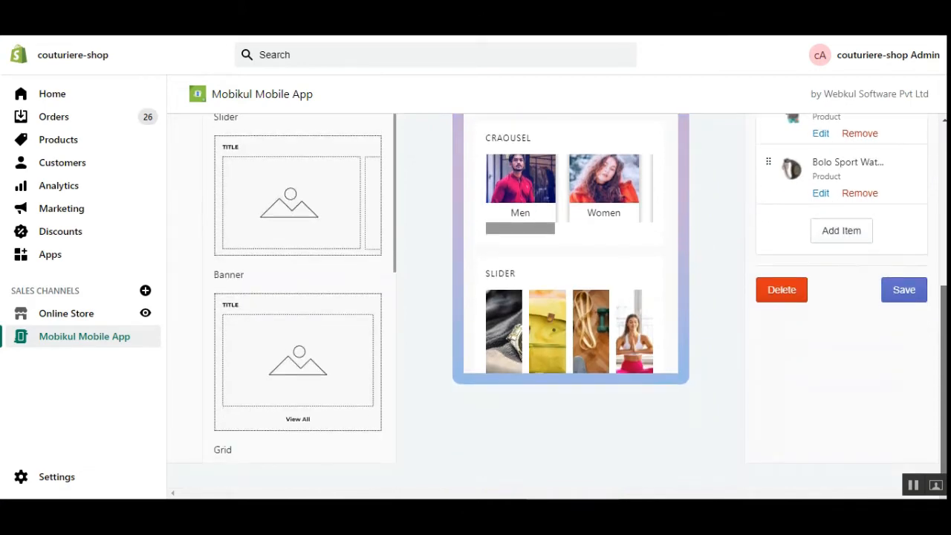
scroll(569, 298, up, 4)
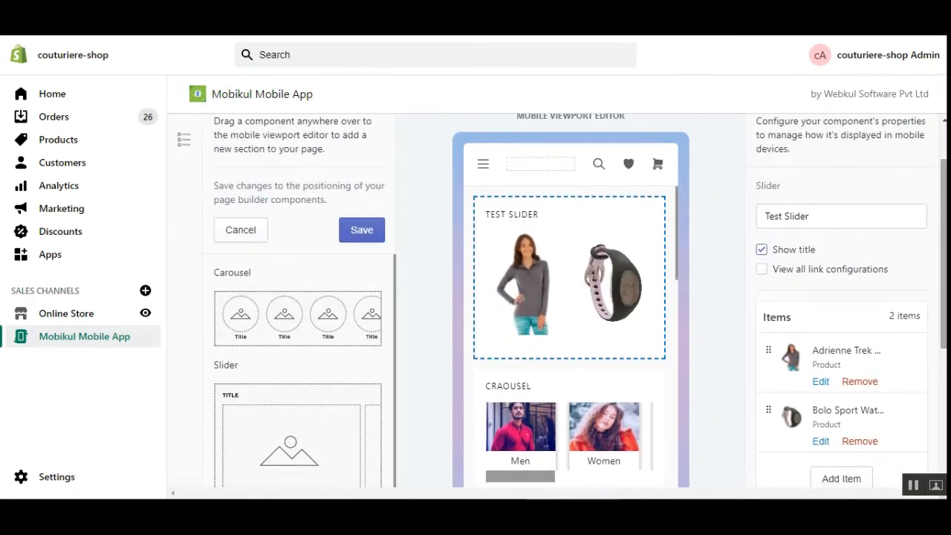
scroll(623, 410, down, 10)
scroll(623, 410, up, 10)
scroll(707, 195, up, 1)
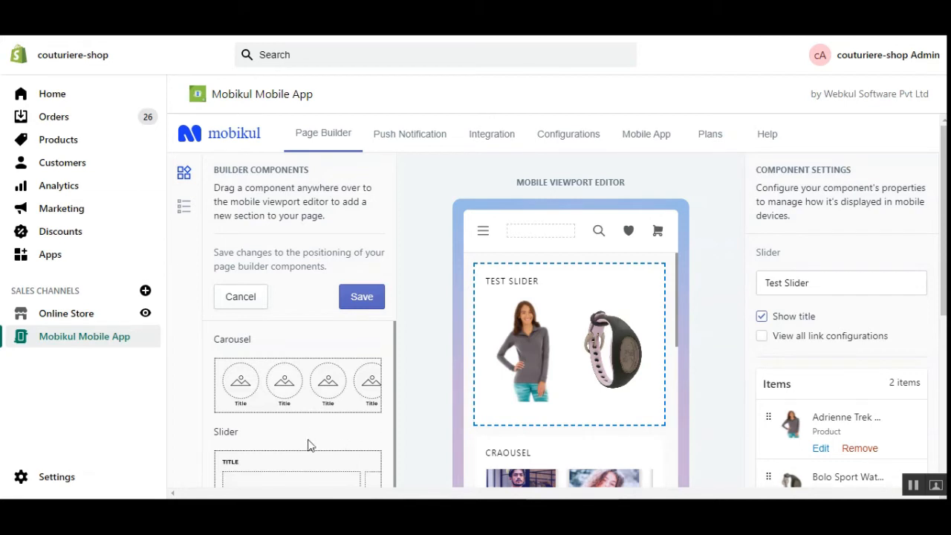
scroll(310, 446, down, 3)
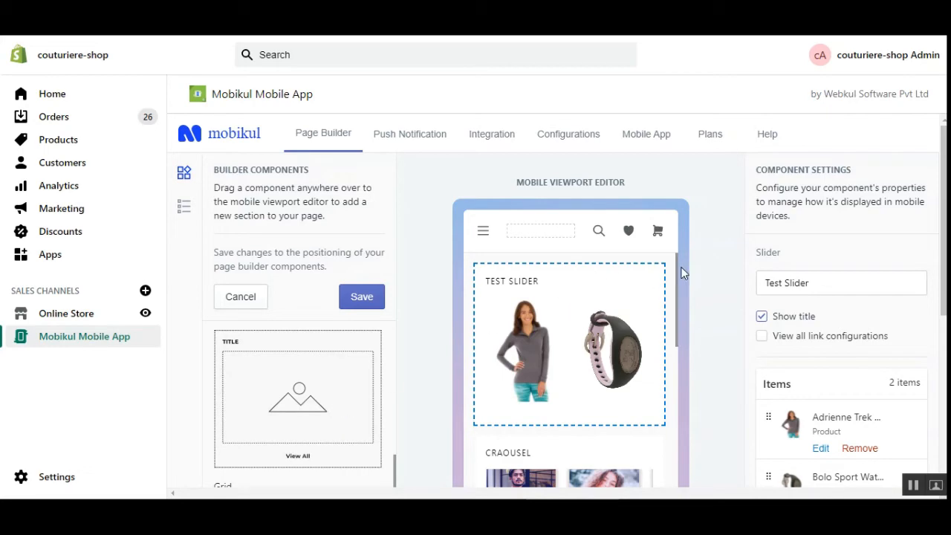
click(657, 143)
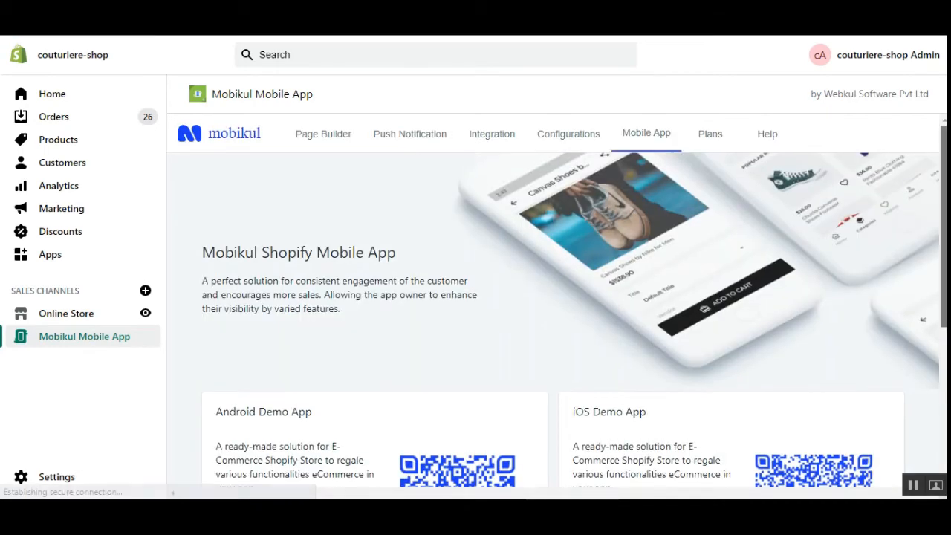
Step: Scroll the Mobile App page until the Android Demo App QR code and Unique App Id instructions show
scroll(682, 152, down, 3)
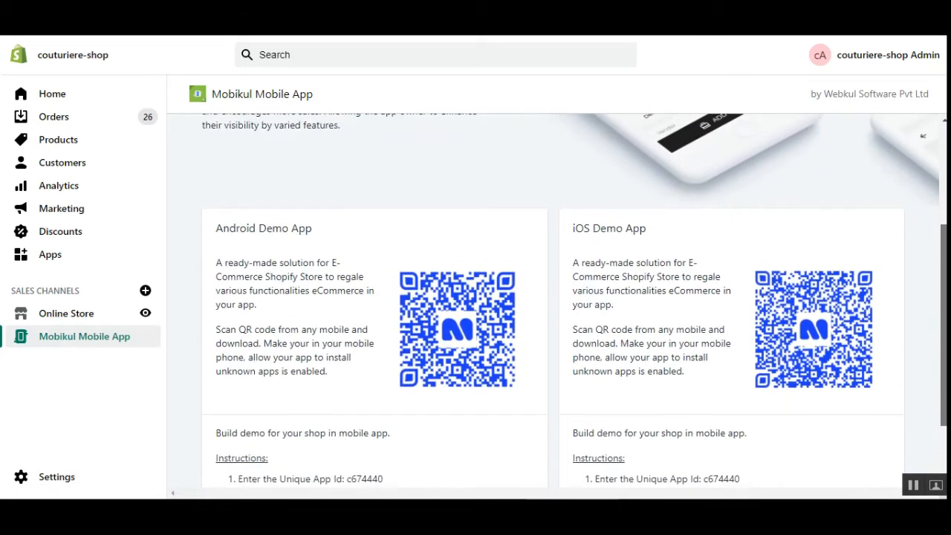
scroll(553, 297, up, 1)
scroll(553, 297, up, 1)
scroll(892, 260, down, 1)
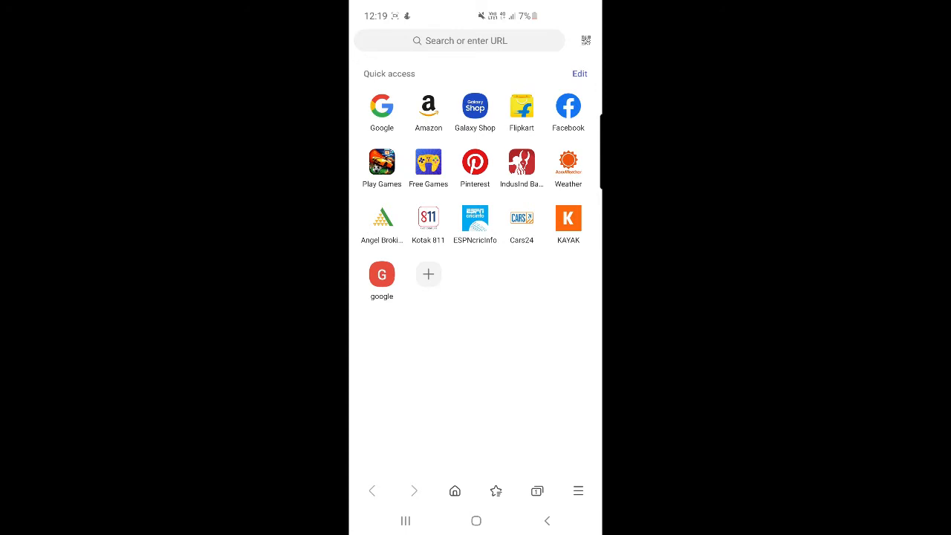
Step: Scan the Android demo QR code in Samsung Internet and download app-shopify-debug-1.apk
click(586, 40)
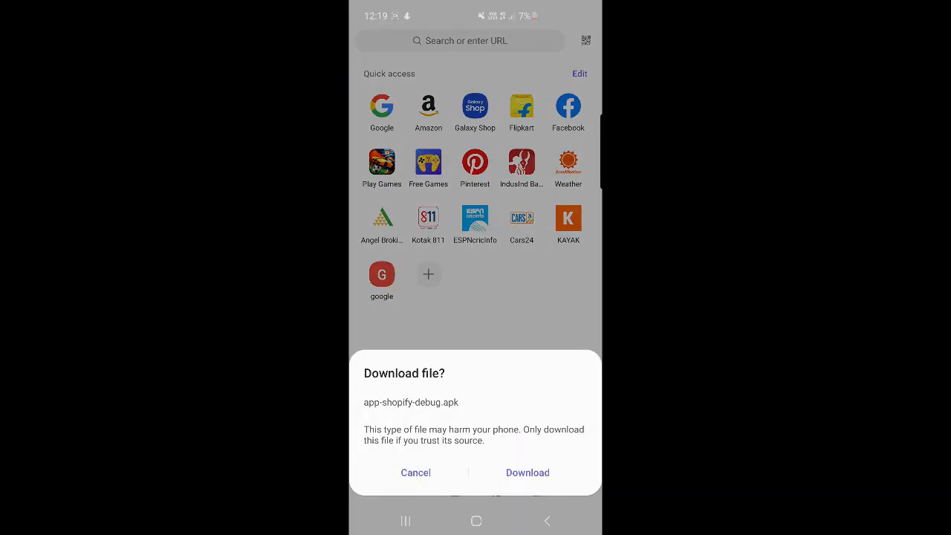
click(527, 473)
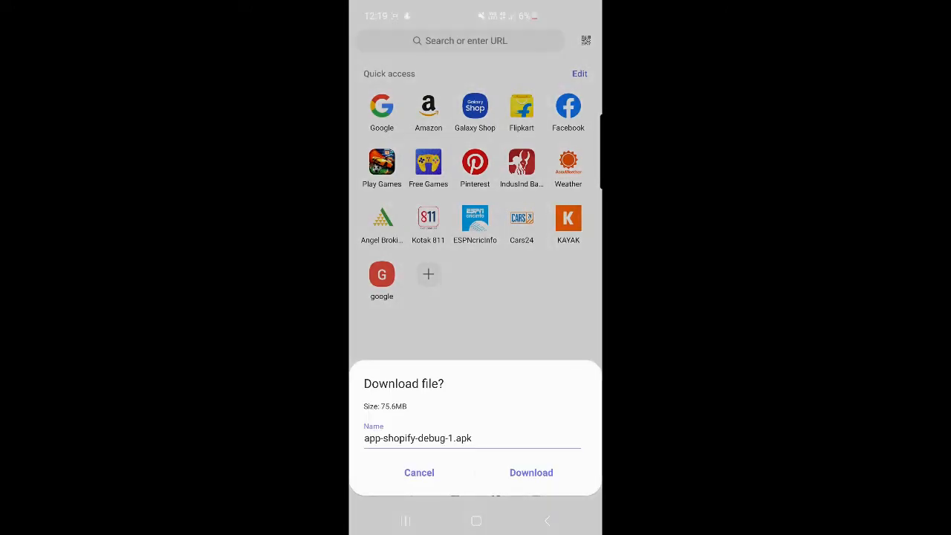
click(532, 473)
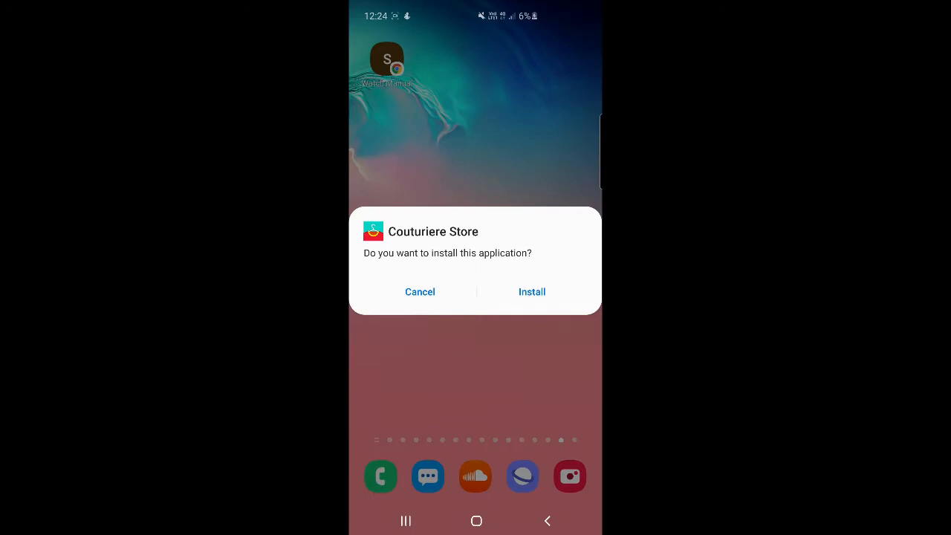
Step: Install the Couturiere Store app from the installer prompt and launch it
click(532, 291)
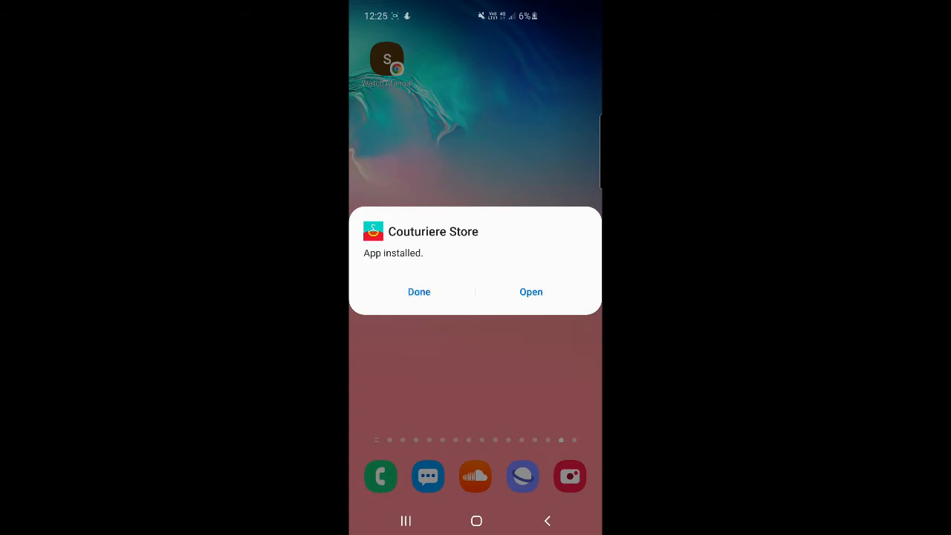
click(530, 291)
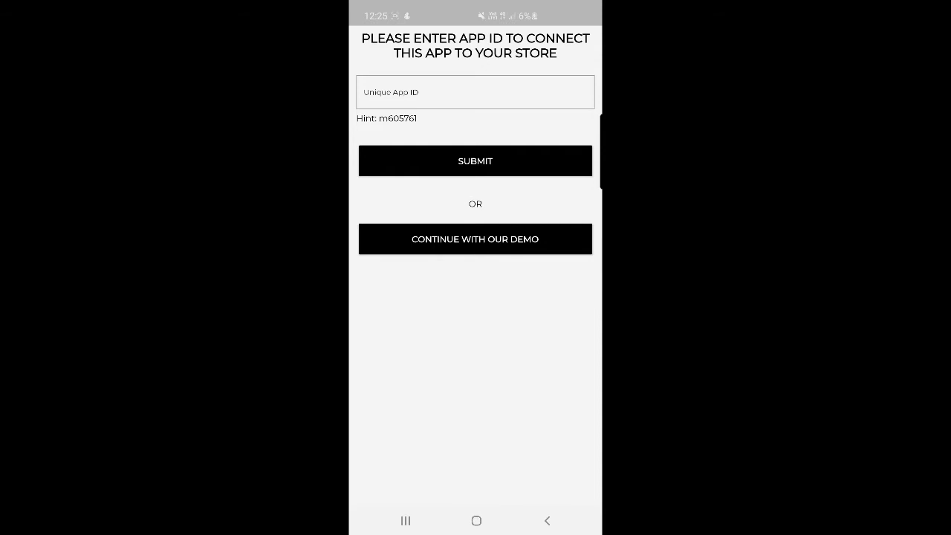
Step: Enter the store's unique App ID from the admin page and submit it
click(476, 92)
text(c)
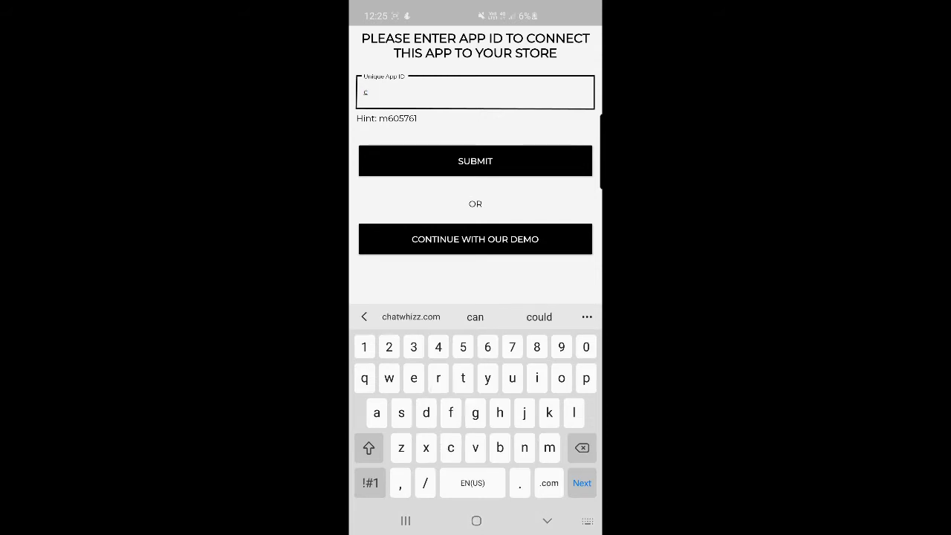
text(674440)
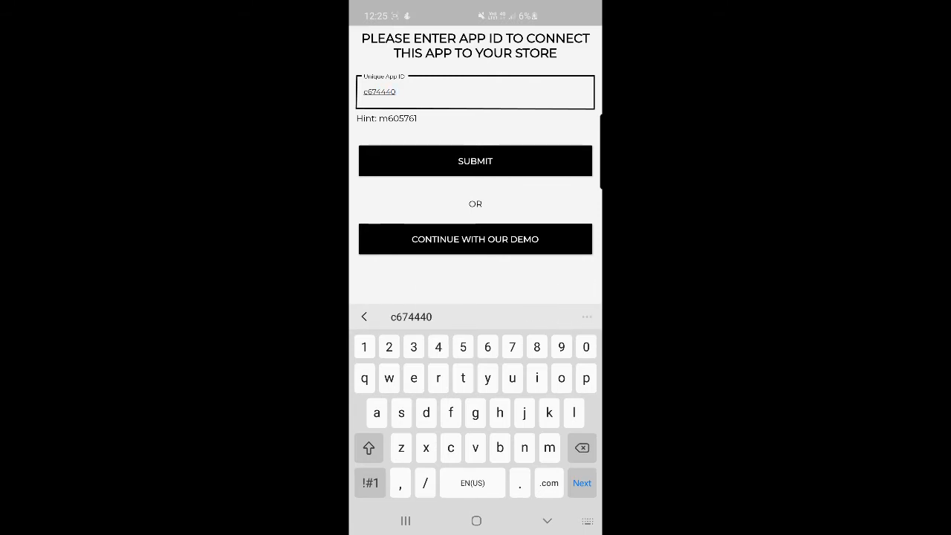
click(476, 162)
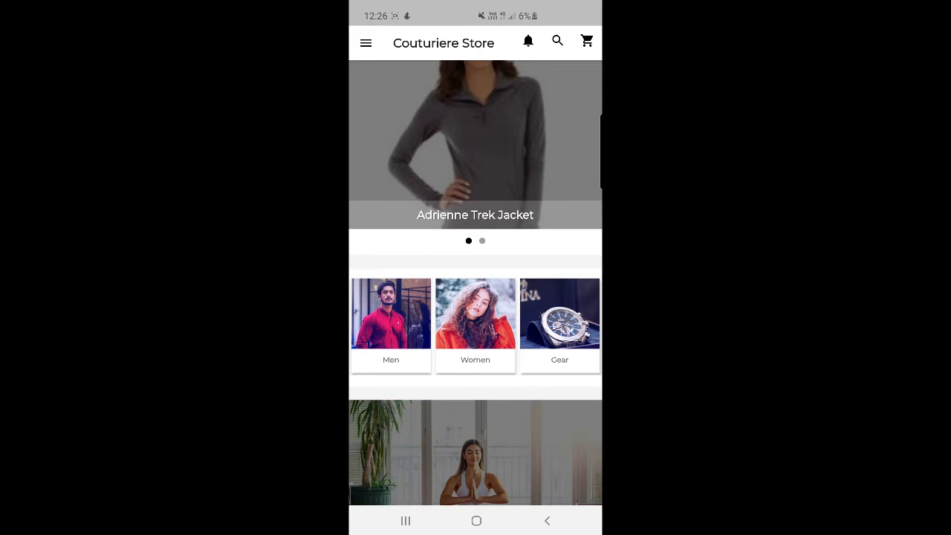
Step: Review the Couturiere Store navigation drawer's items, then close it
click(366, 43)
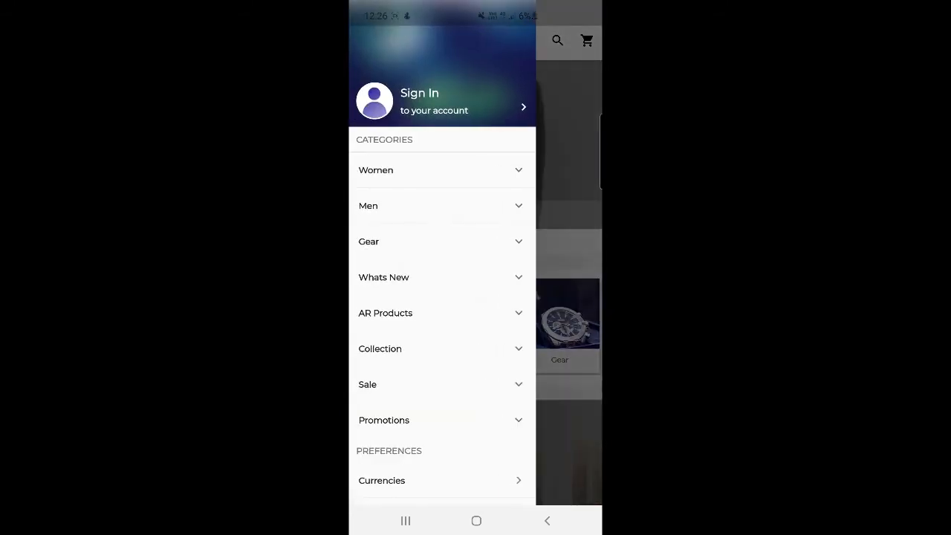
scroll(442, 297, down, 3)
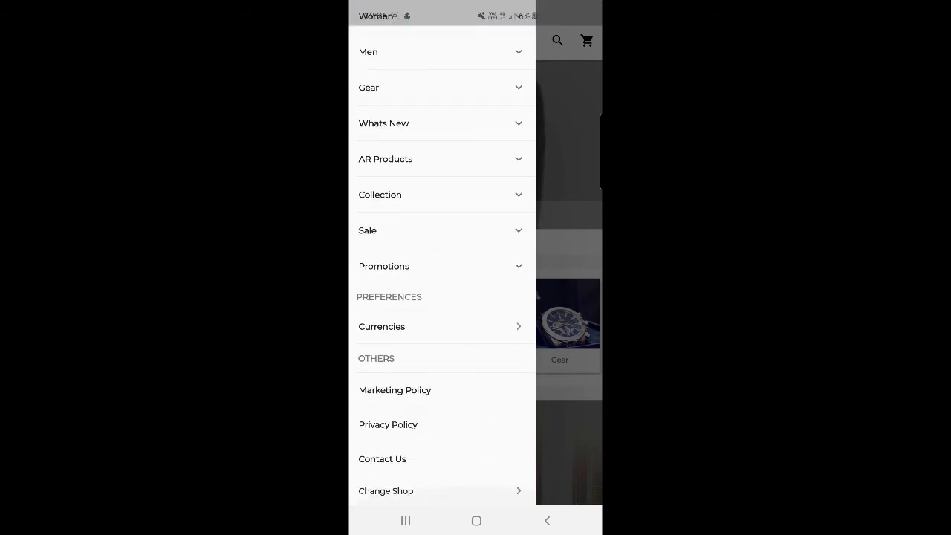
scroll(442, 298, up, 3)
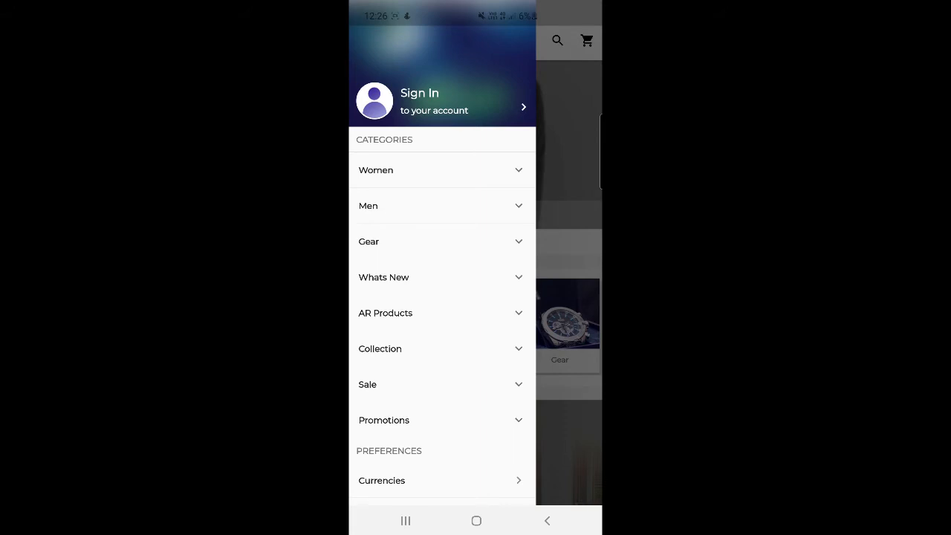
key(Escape)
Step: Swipe through the home page's horizontal product carousels
scroll(475, 297, down, 1)
scroll(475, 298, up, 1)
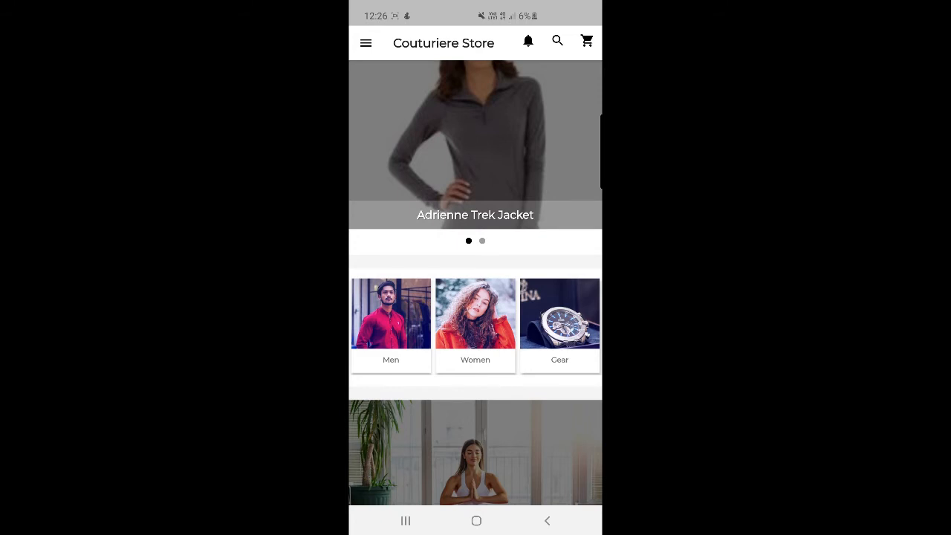
scroll(475, 145, right, 3)
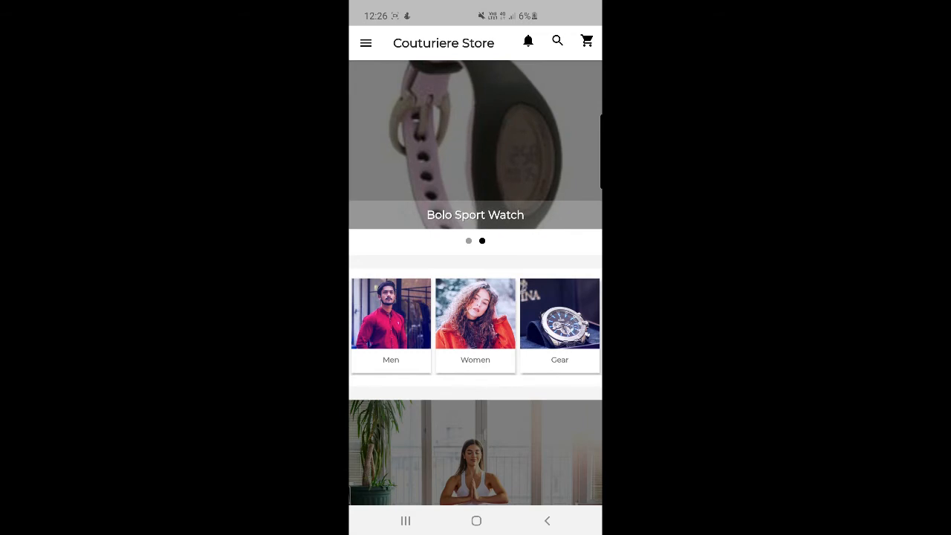
scroll(476, 325, right, 3)
scroll(476, 325, left, 3)
scroll(476, 297, down, 5)
scroll(475, 255, right, 5)
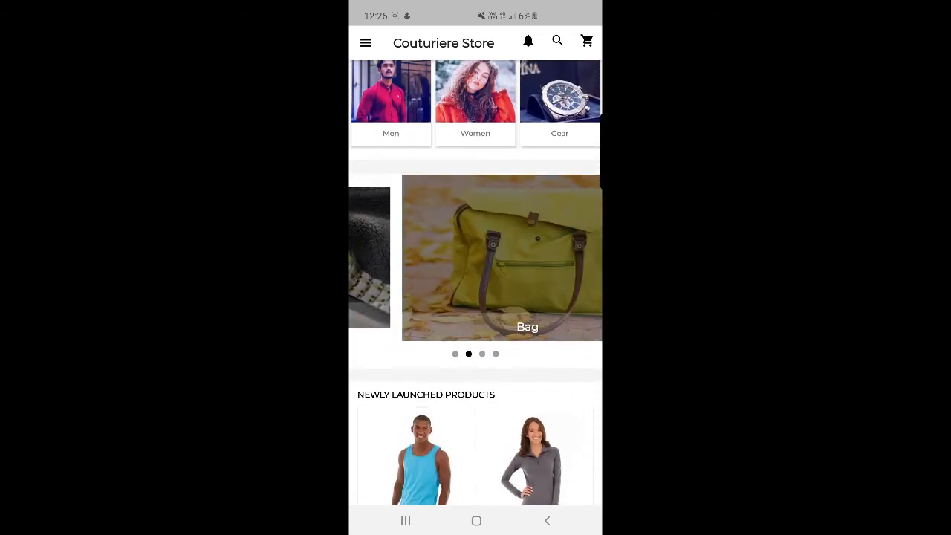
scroll(475, 255, right, 3)
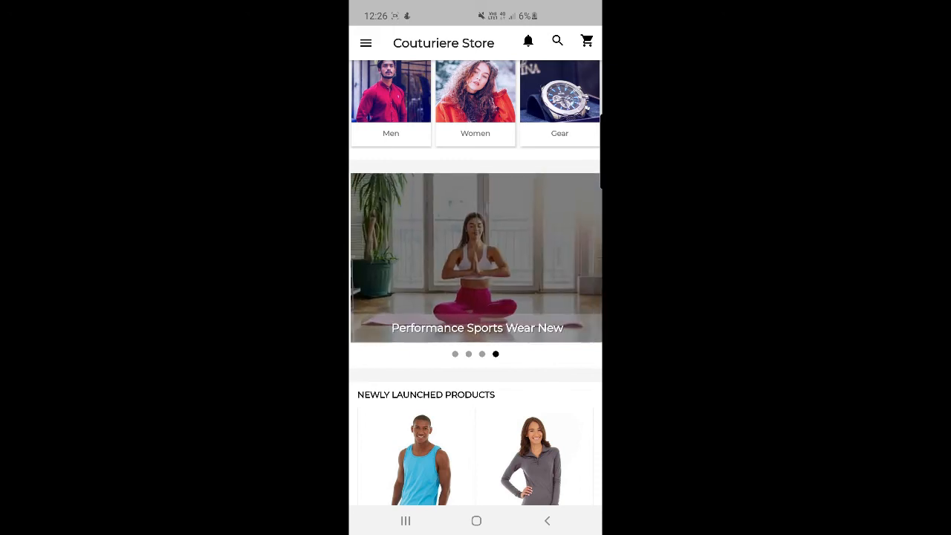
Step: Scroll down the home page to review sections through Test Card
scroll(476, 297, down, 3)
scroll(476, 297, down, 3)
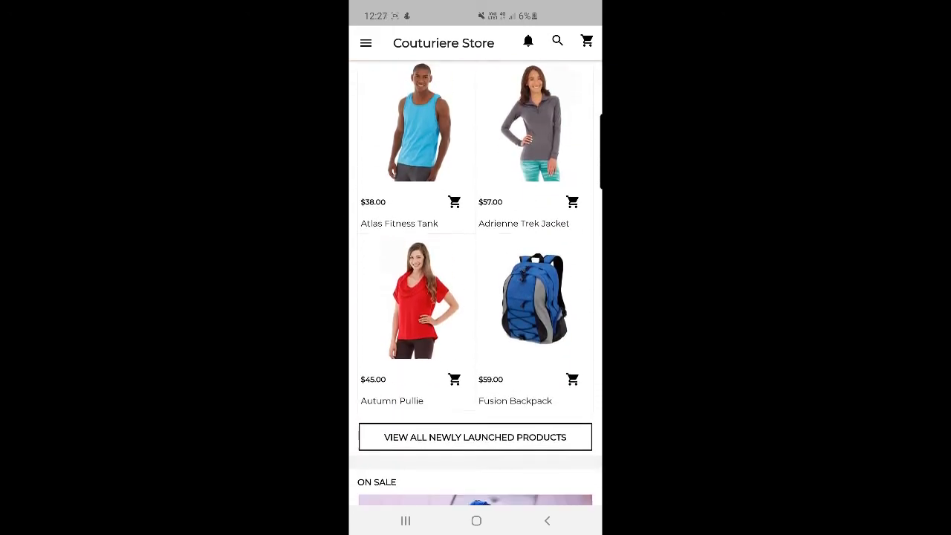
scroll(475, 297, down, 5)
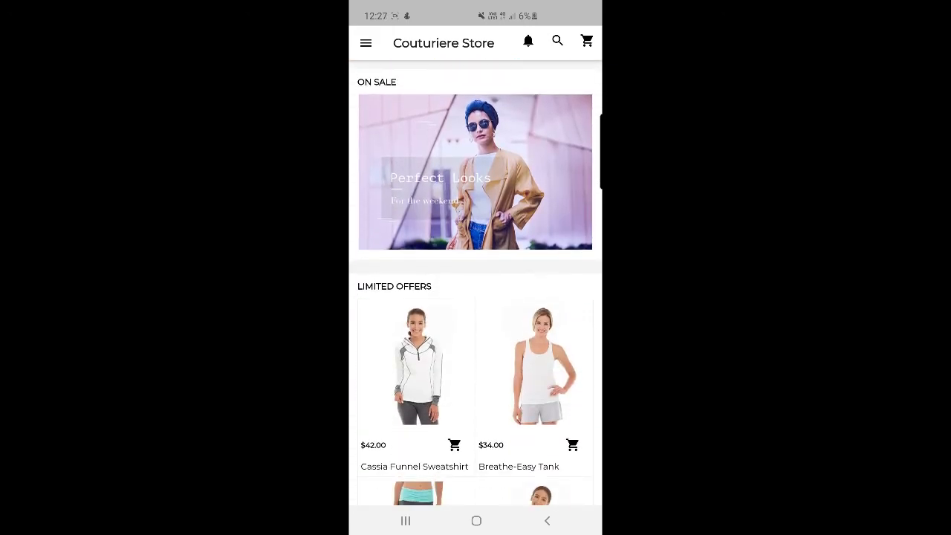
scroll(476, 297, down, 10)
scroll(475, 297, up, 9)
scroll(476, 297, down, 8)
scroll(476, 297, up, 7)
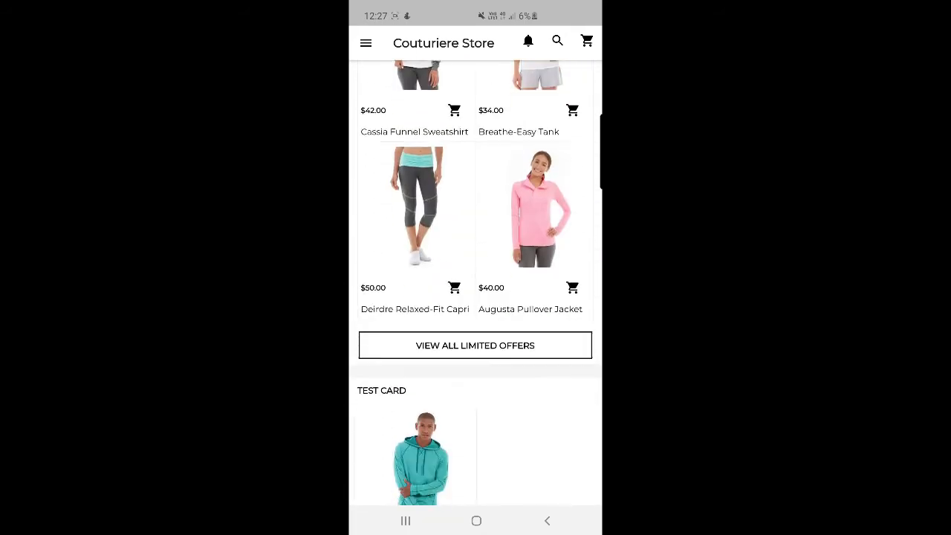
scroll(476, 297, down, 3)
scroll(476, 297, up, 15)
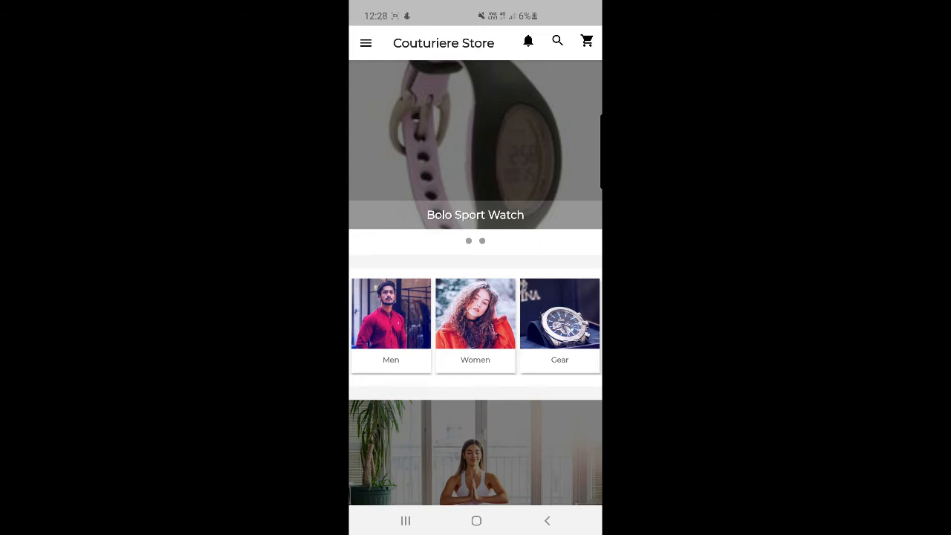
scroll(476, 282, down, 8)
scroll(476, 282, up, 8)
scroll(476, 282, down, 10)
scroll(475, 282, up, 10)
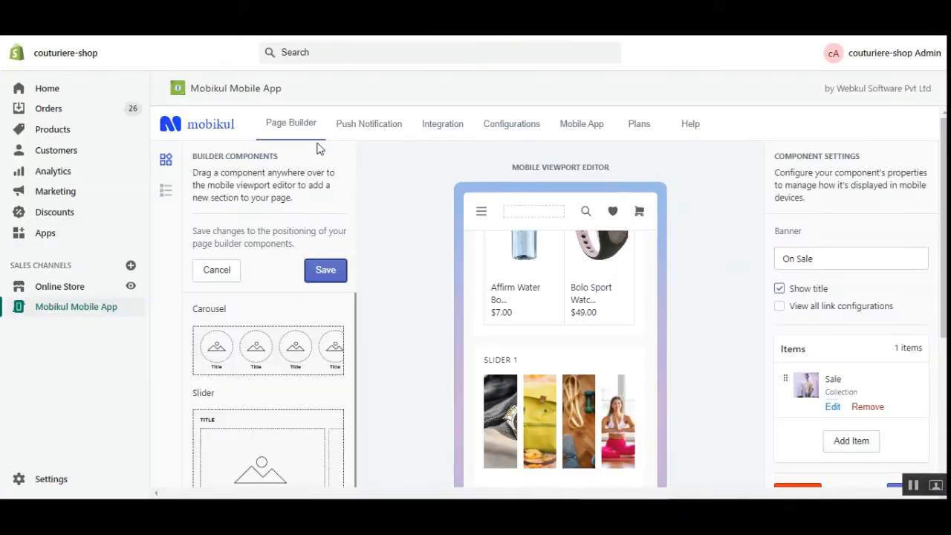
Step: Scroll the Page Builder preview down to the ON SALE banner section
scroll(297, 223, down, 2)
drag(944, 360, 944, 418)
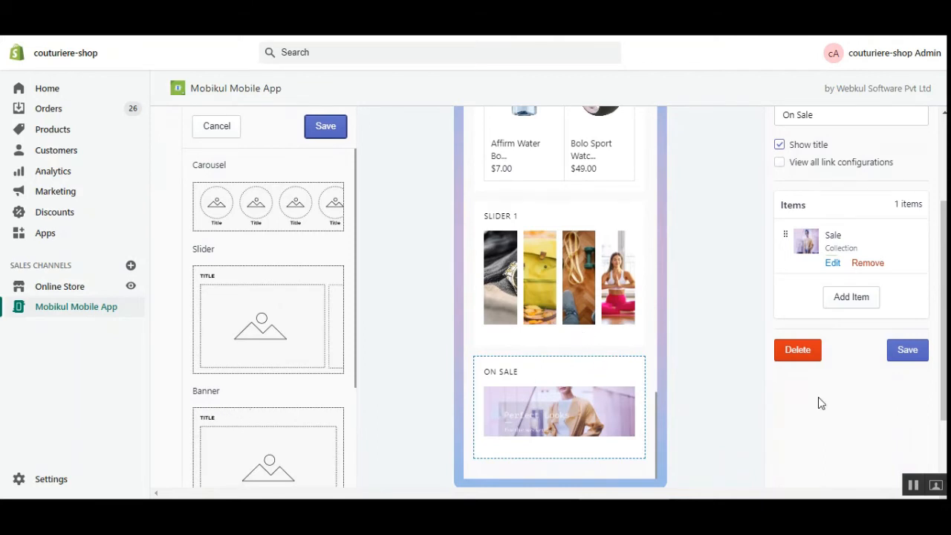
scroll(673, 386, down, 2)
scroll(684, 357, up, 4)
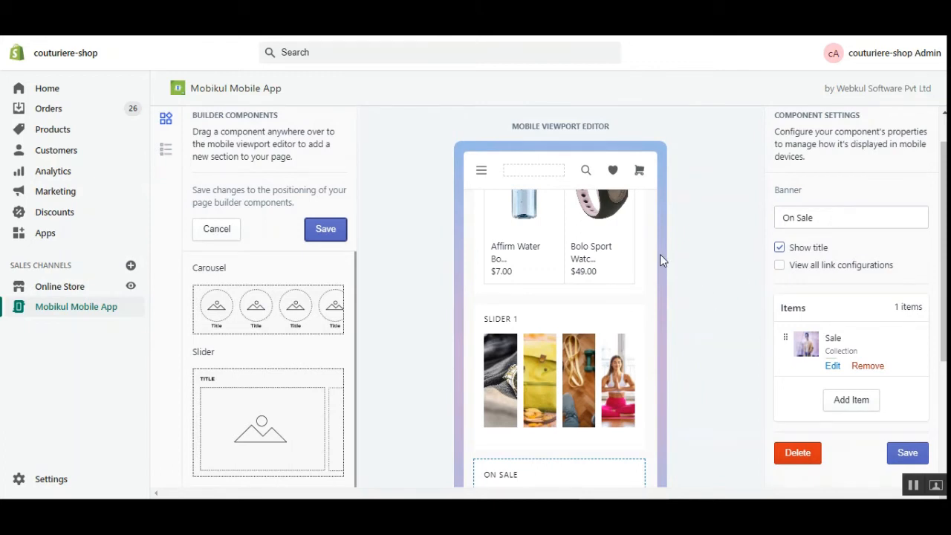
scroll(249, 283, up, 1)
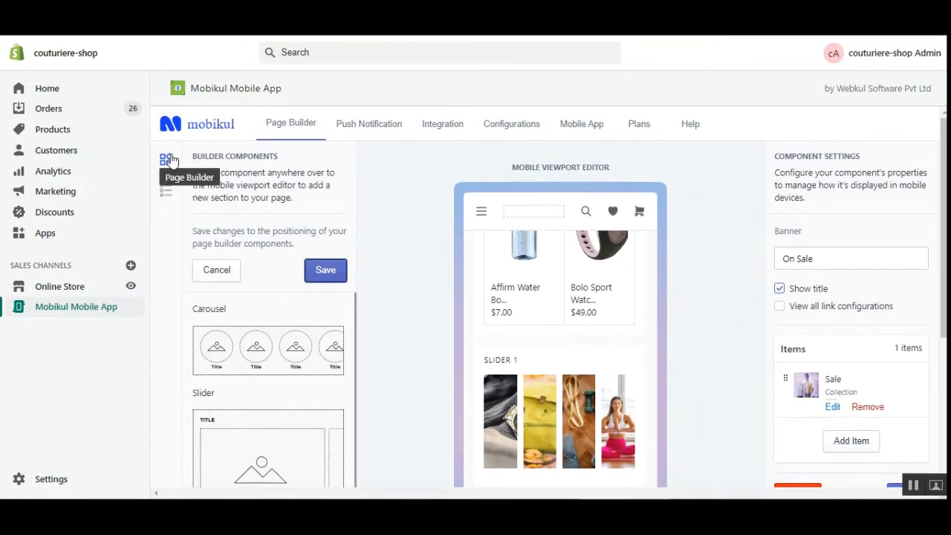
scroll(276, 245, down, 1)
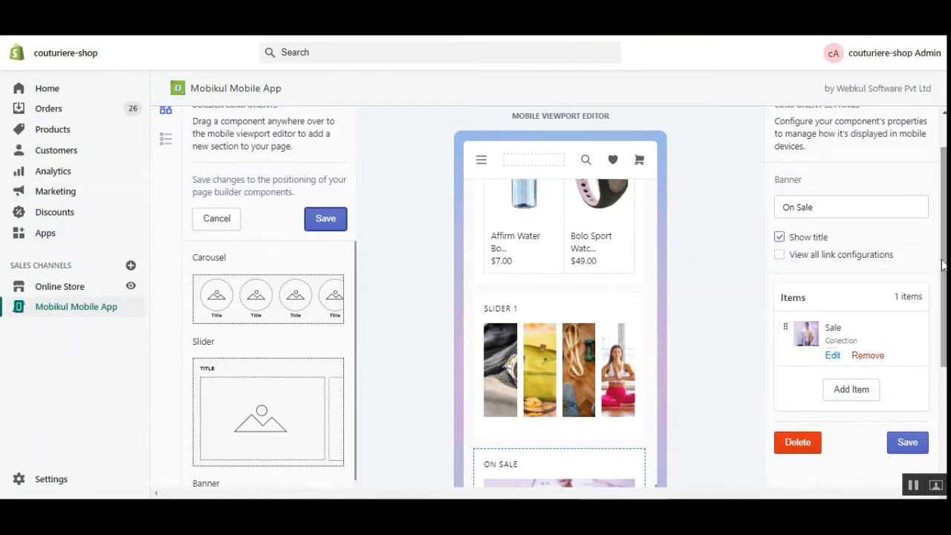
Step: Open the ON SALE banner's settings and edit its title to On Sale 123
drag(542, 117, 593, 117)
click(565, 157)
triple_click(565, 157)
click(586, 157)
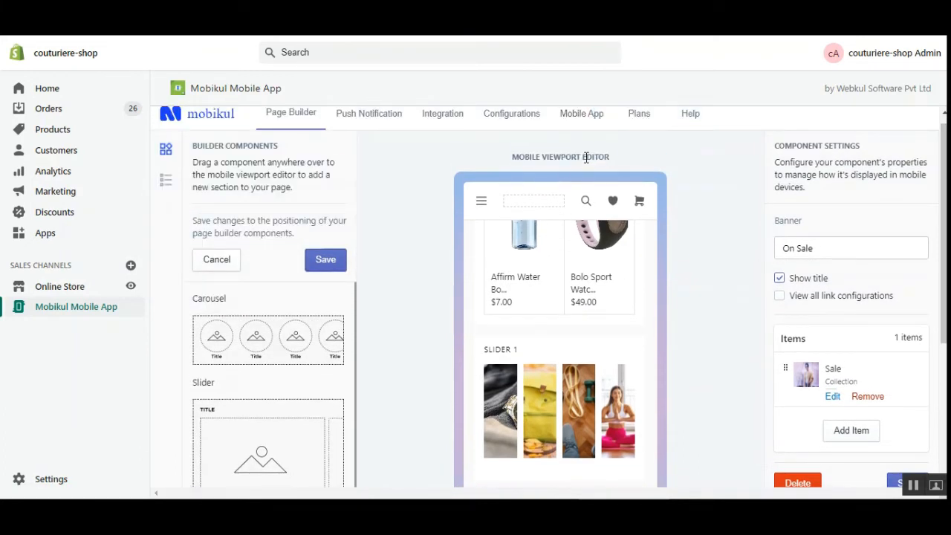
scroll(677, 334, down, 1)
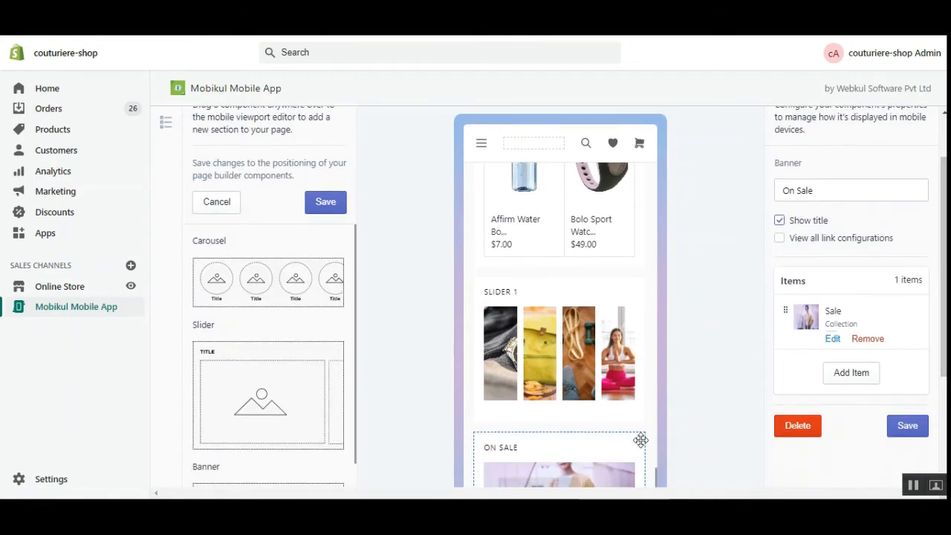
scroll(922, 380, down, 2)
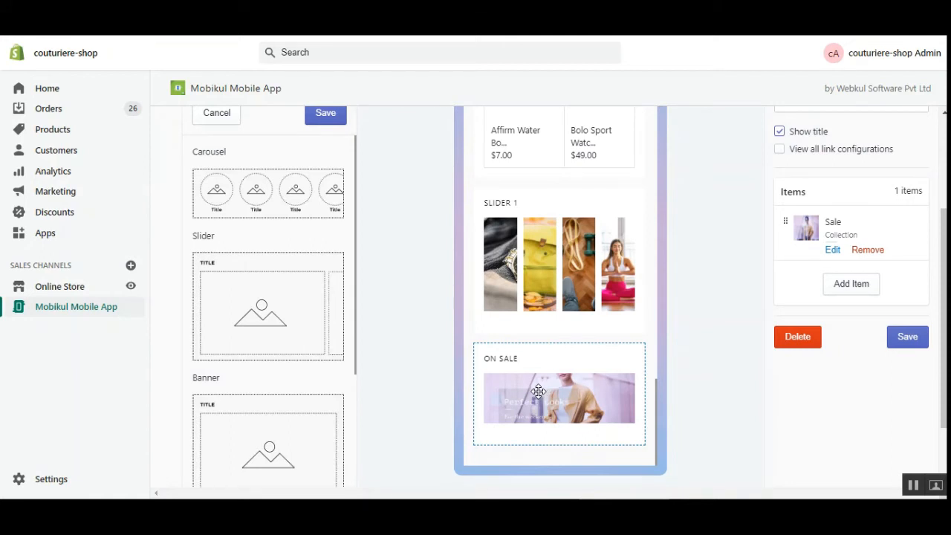
scroll(825, 238, up, 2)
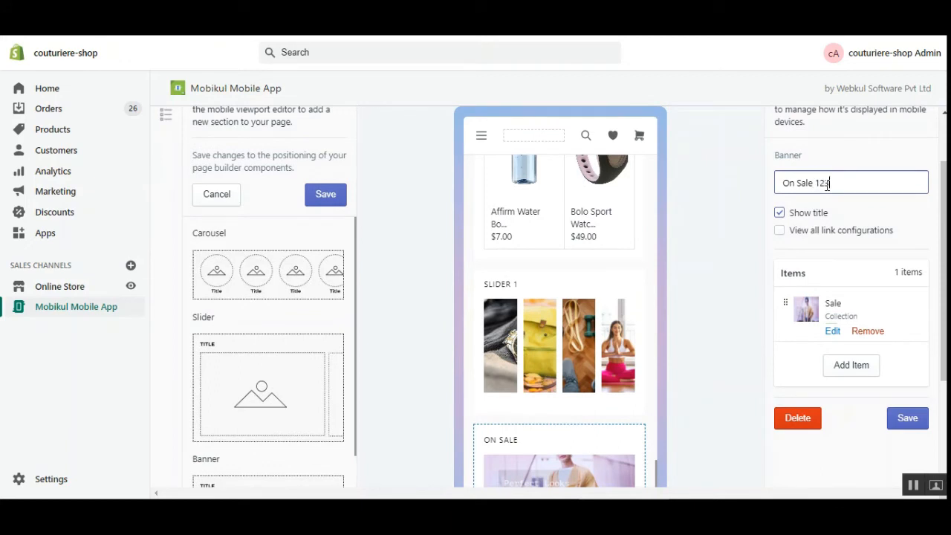
scroll(825, 197, down, 2)
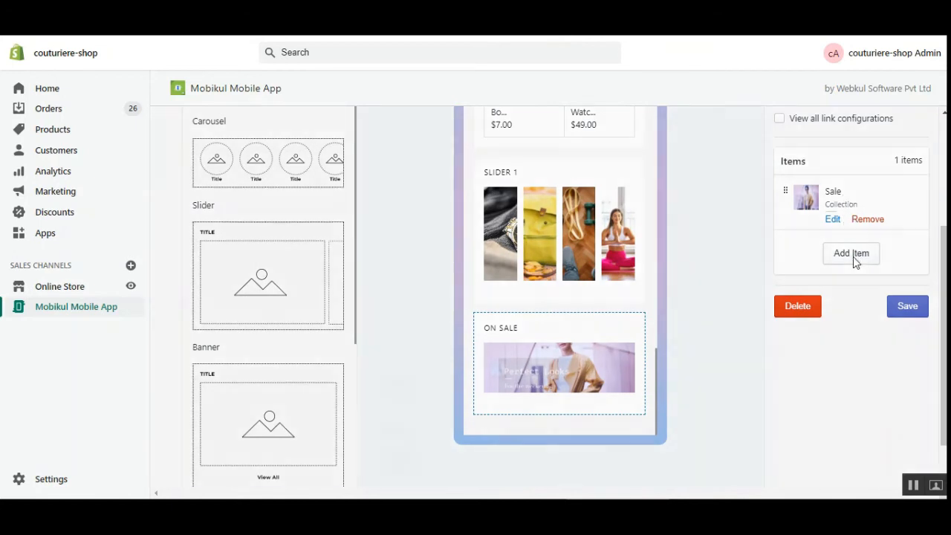
Step: Add the AR Product collection to the On Sale banner's items
click(852, 253)
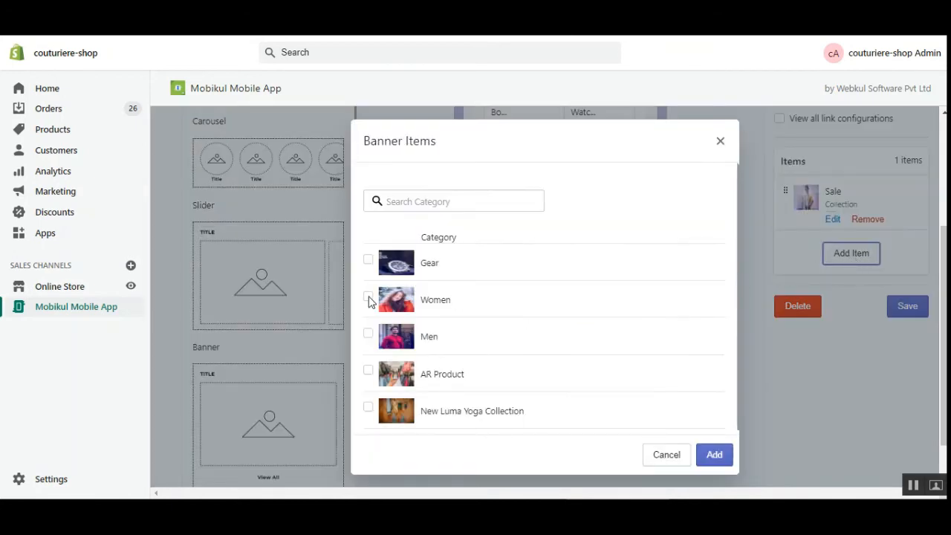
click(369, 371)
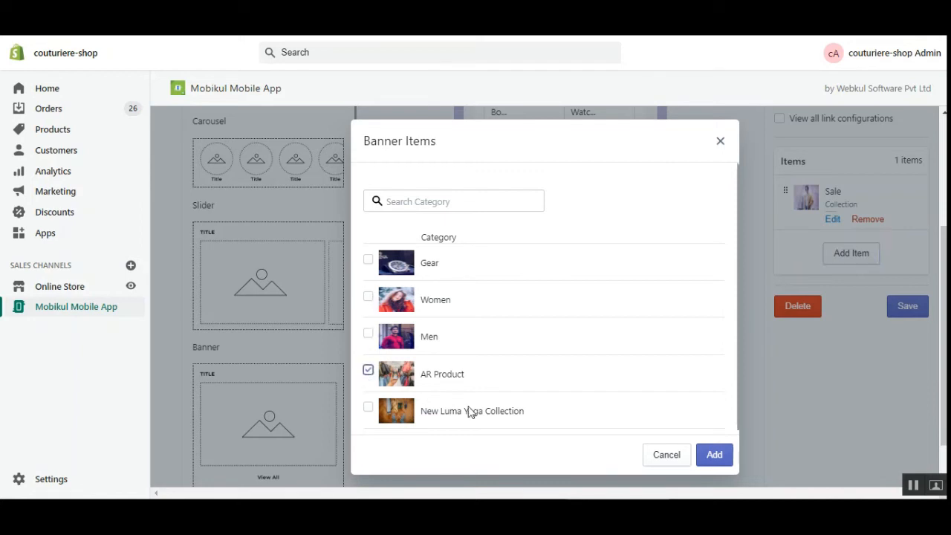
click(710, 462)
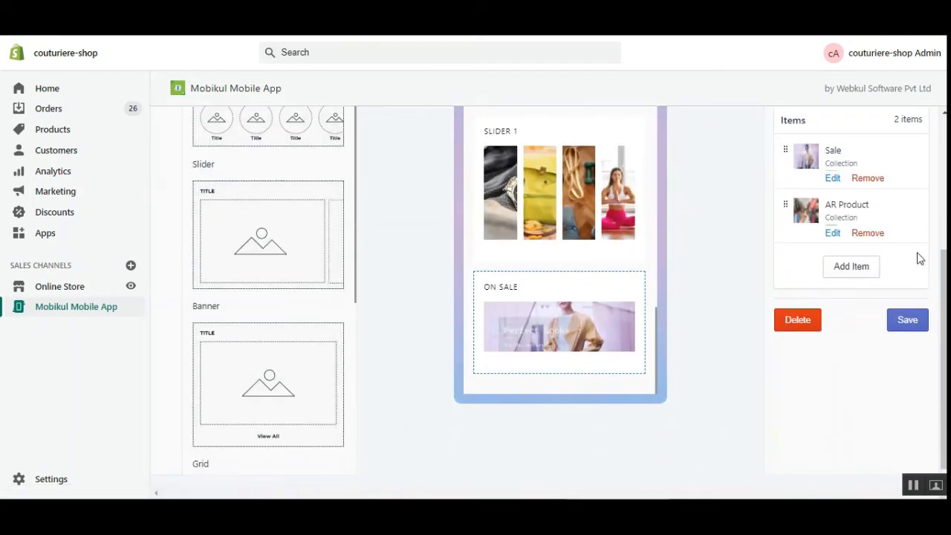
Step: Save the banner's settings and then the whole home page layout
scroll(920, 256, up, 2)
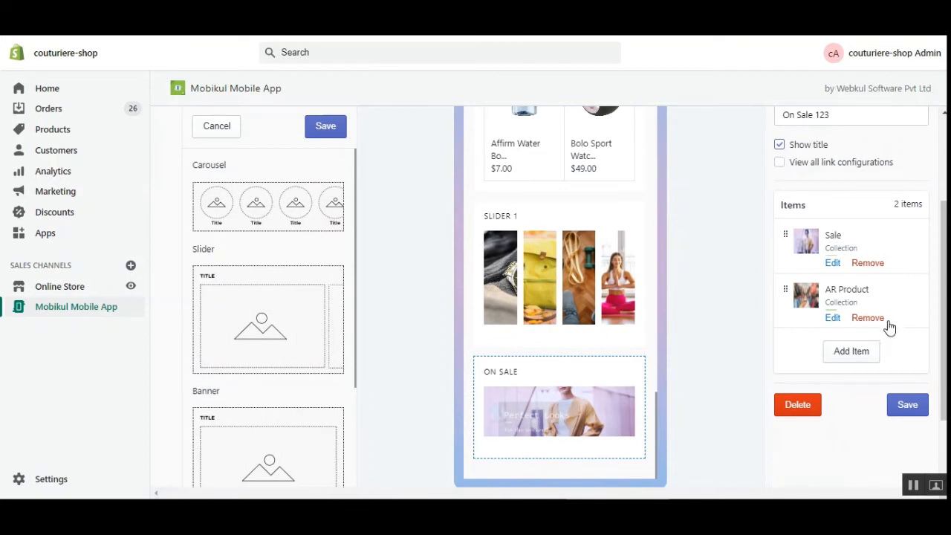
scroll(895, 334, up, 1)
click(915, 434)
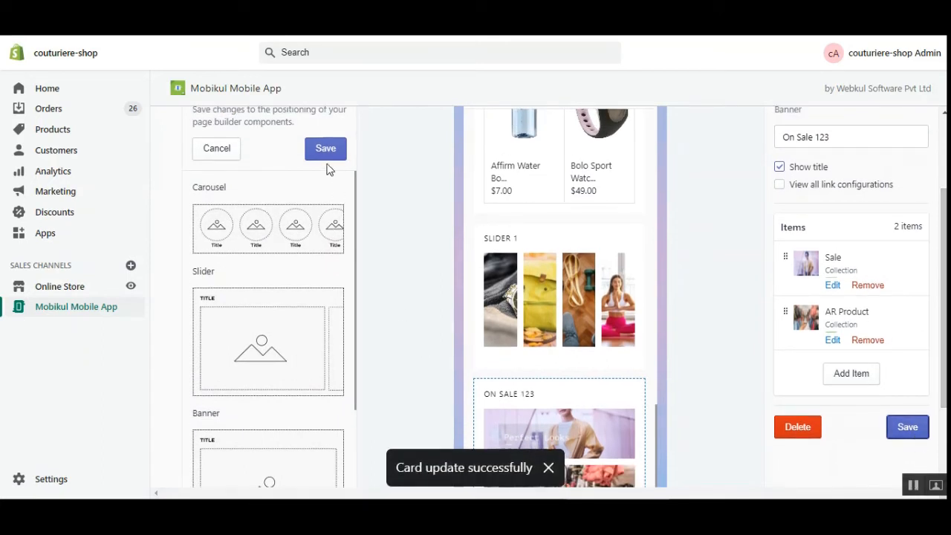
scroll(401, 260, down, 2)
scroll(411, 270, up, 5)
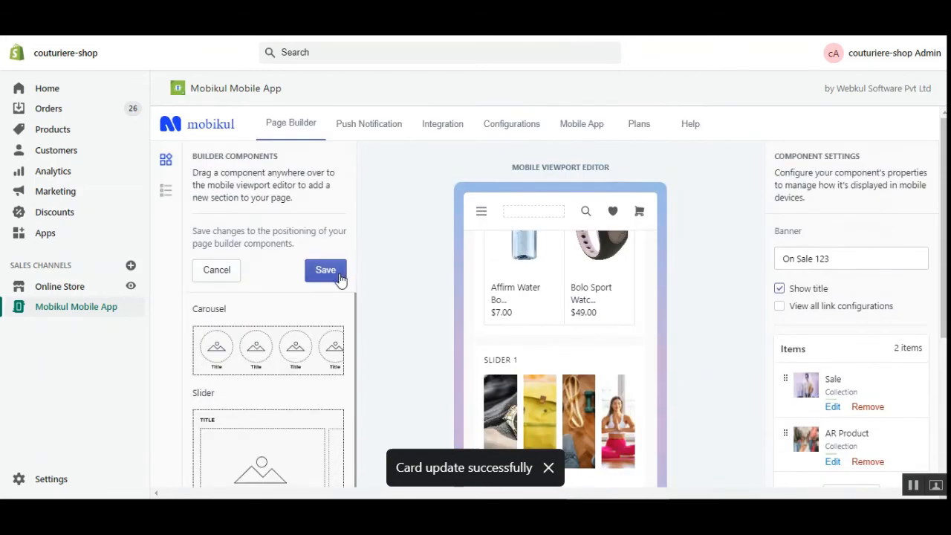
click(325, 272)
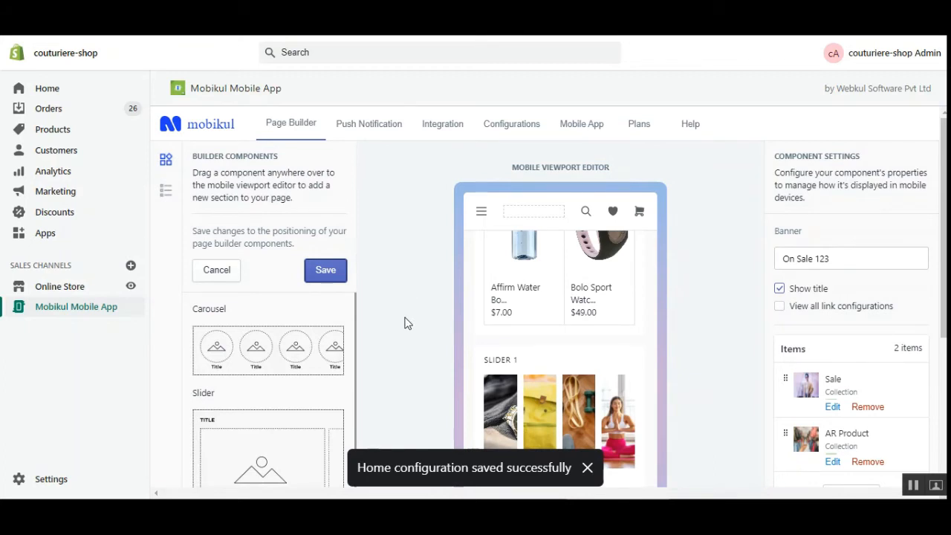
drag(944, 216, 944, 326)
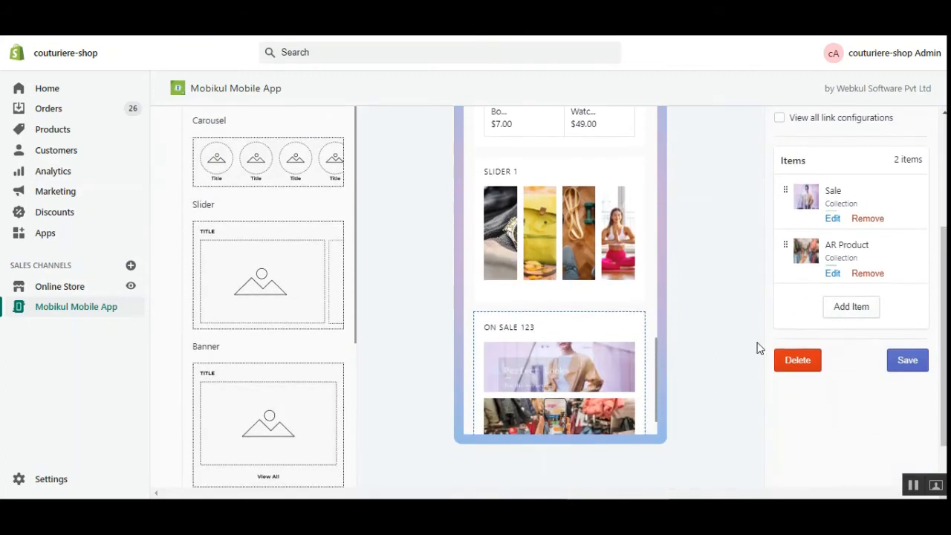
Step: Open the SLIDER 1 section's settings and change its title to Slider With Hot Deals
drag(656, 354, 657, 379)
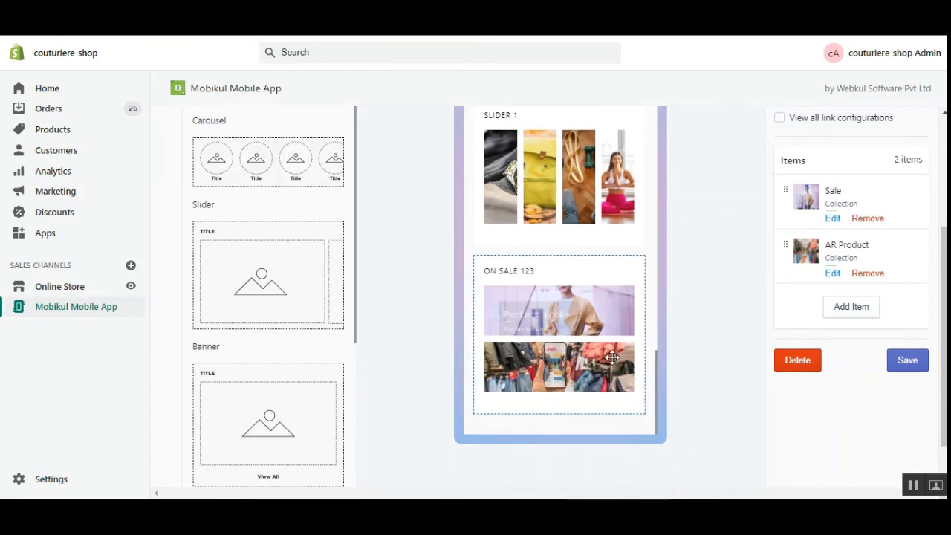
scroll(498, 344, up, 1)
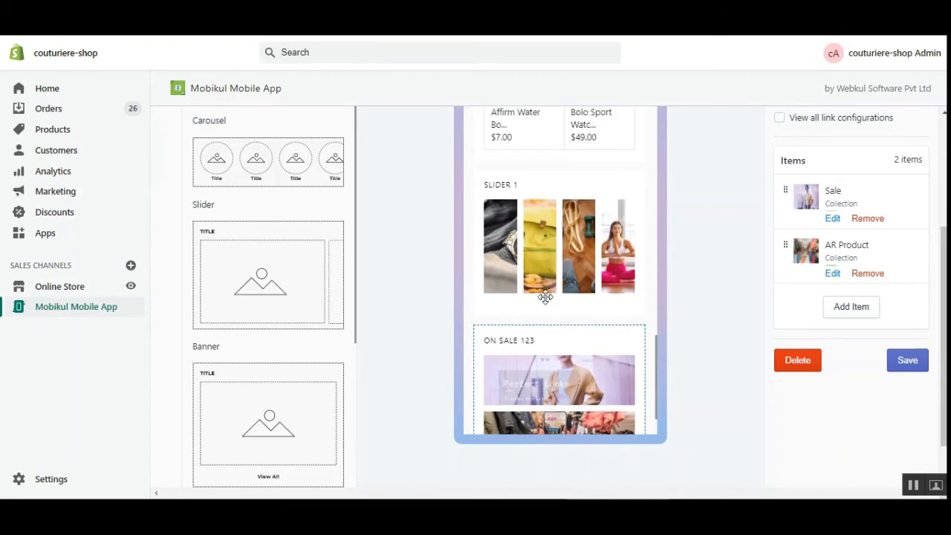
click(537, 228)
scroll(812, 245, up, 3)
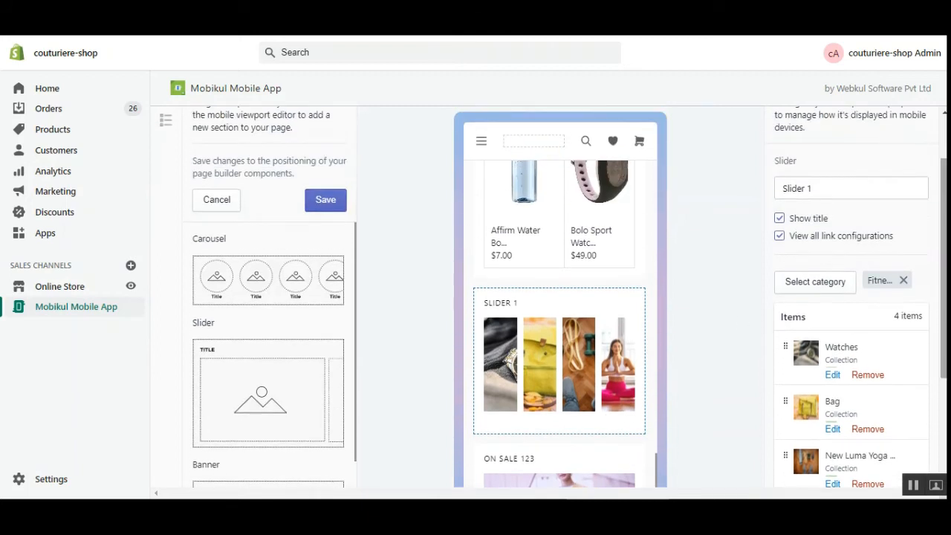
double_click(808, 188)
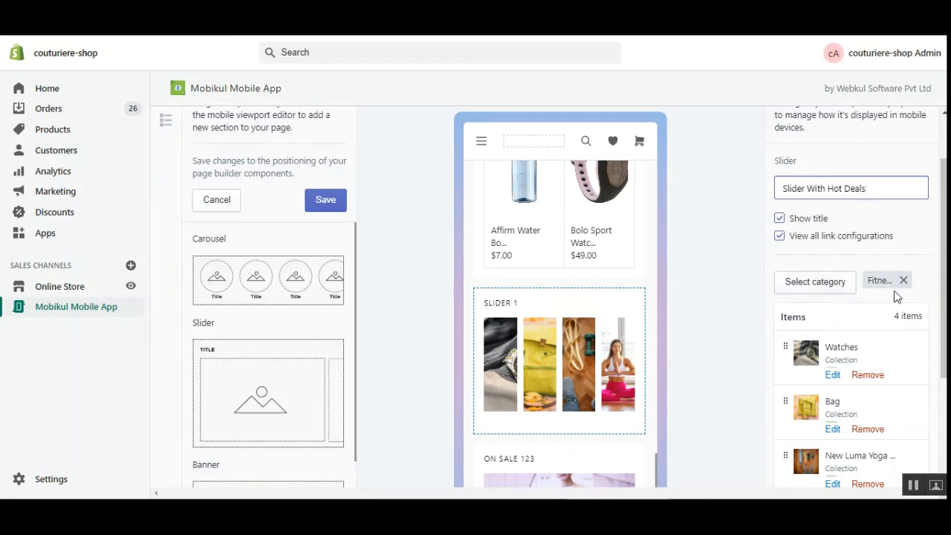
scroll(554, 297, up, 2)
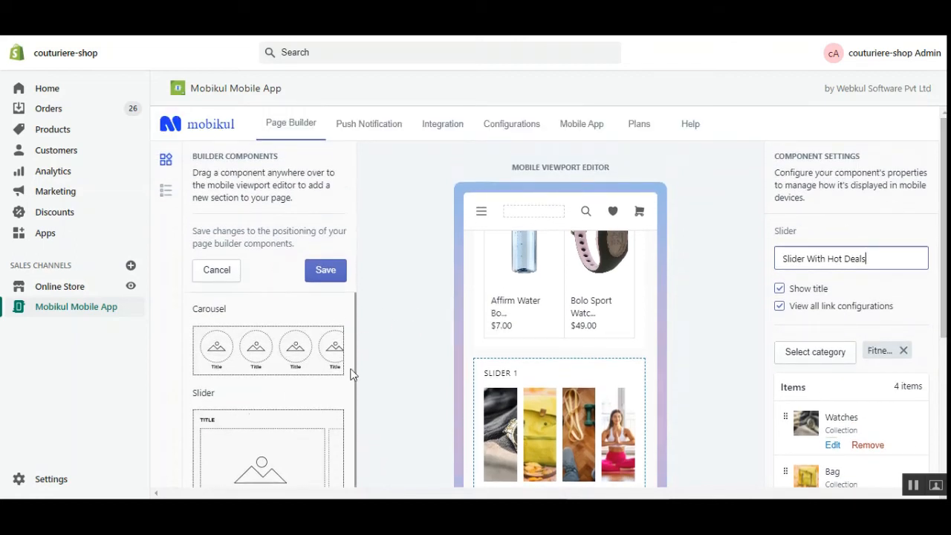
scroll(324, 363, down, 2)
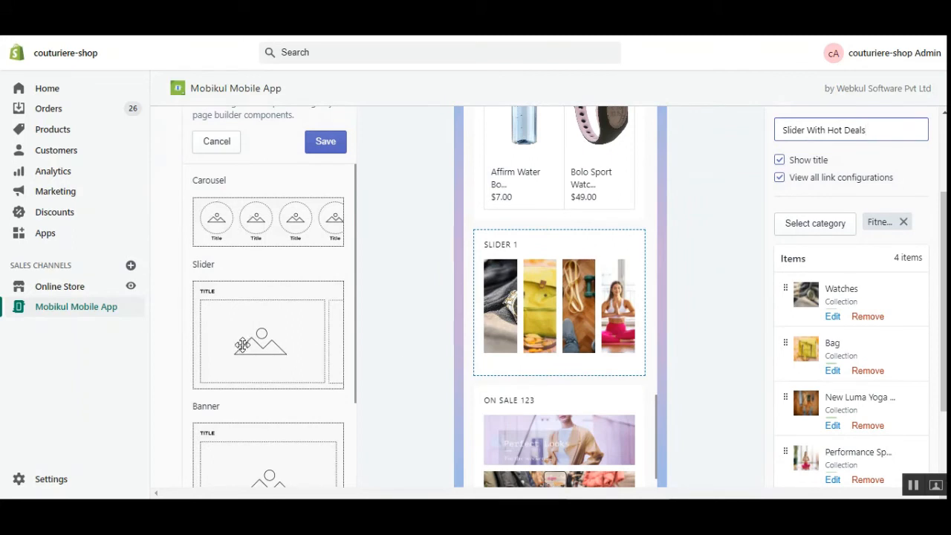
scroll(346, 385, down, 2)
scroll(348, 394, down, 2)
scroll(359, 442, down, 2)
scroll(357, 420, down, 4)
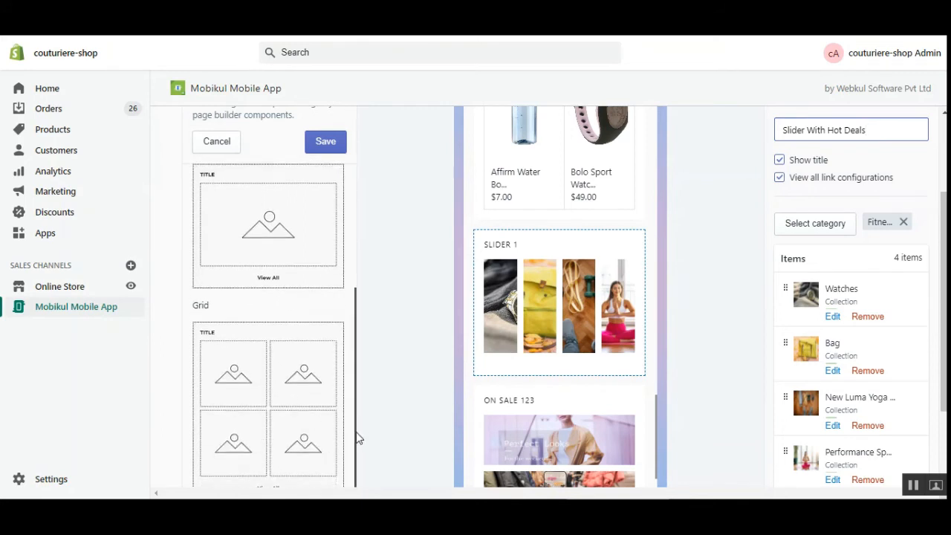
Step: Drag a new List section onto the mobile home page layout
drag(356, 442, 356, 440)
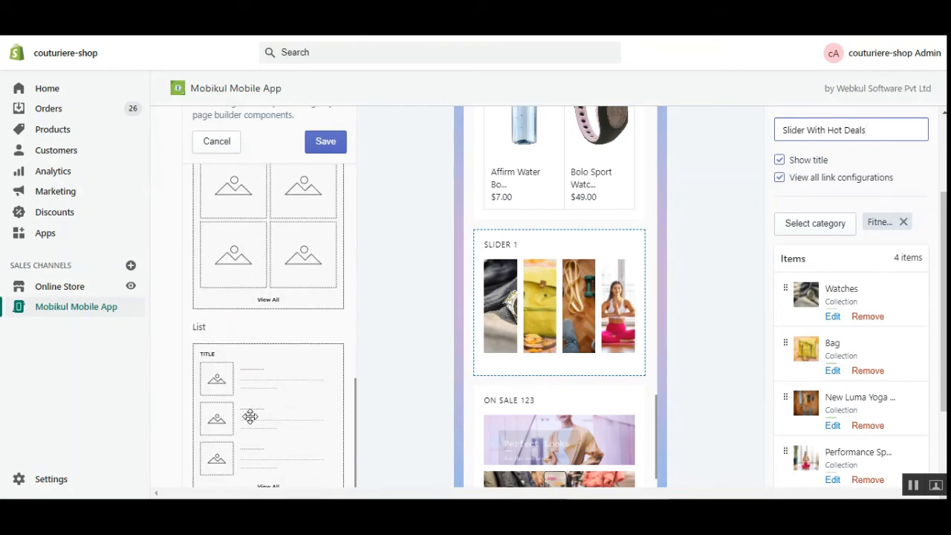
drag(657, 426, 655, 446)
drag(276, 409, 548, 416)
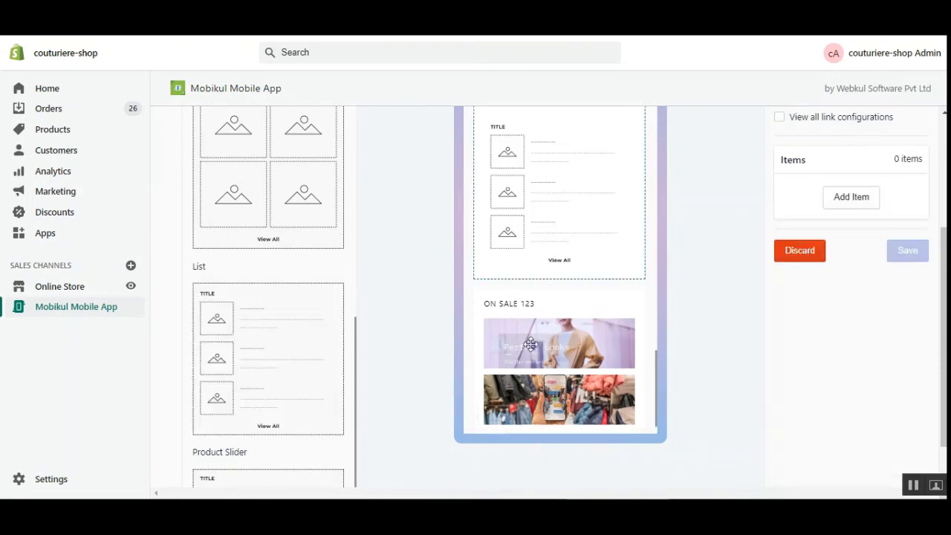
Step: Turn on Show title for the list and title it Hot Products
scroll(534, 366, up, 1)
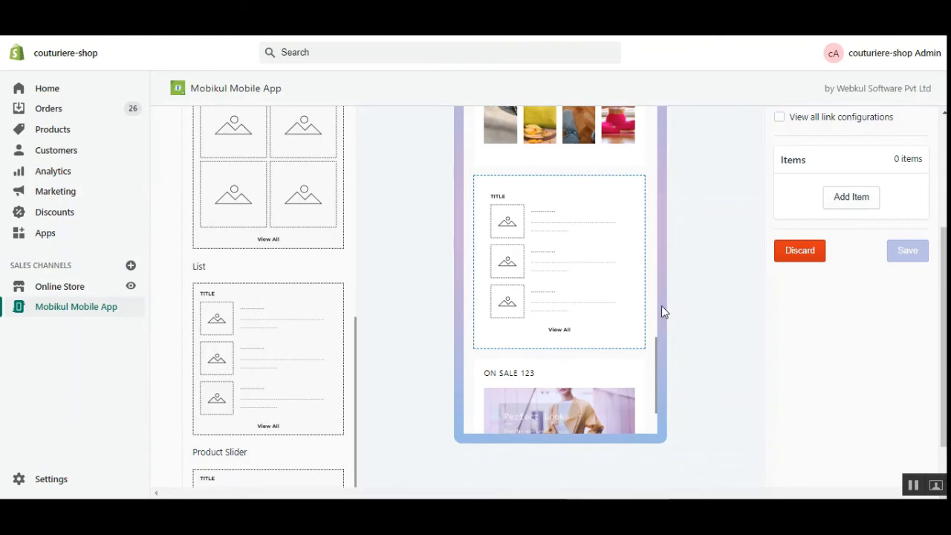
scroll(797, 216, up, 2)
click(779, 217)
click(843, 184)
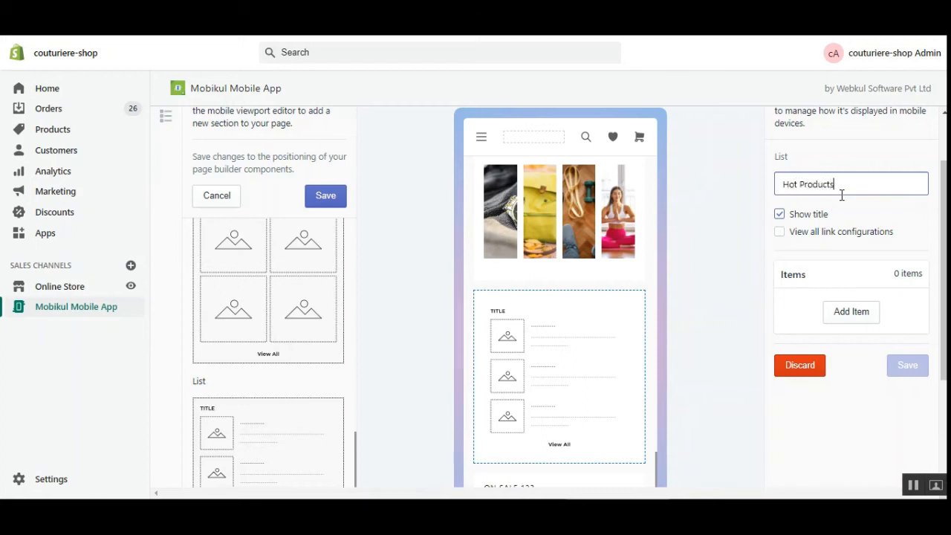
Step: Add Affirm Water Bottle to the Hot Products list from the store product picker
click(845, 315)
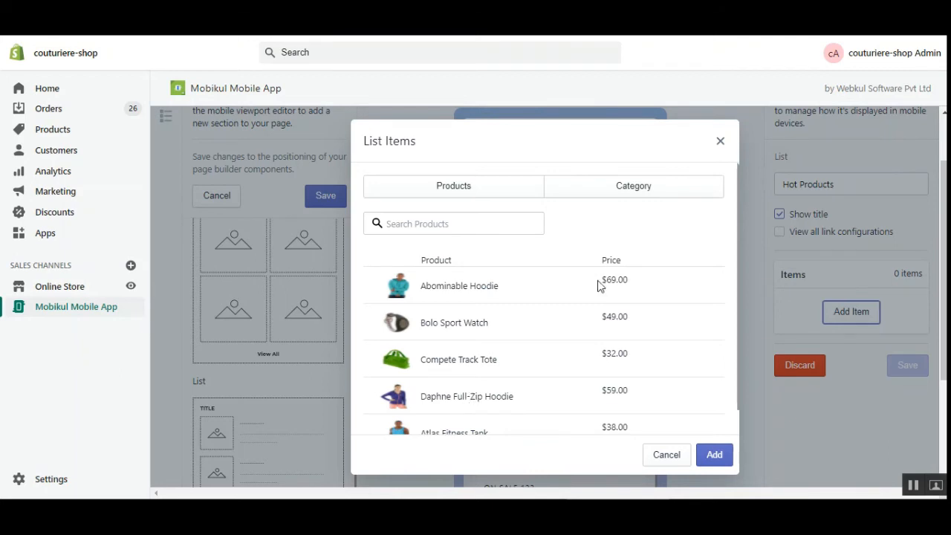
click(634, 187)
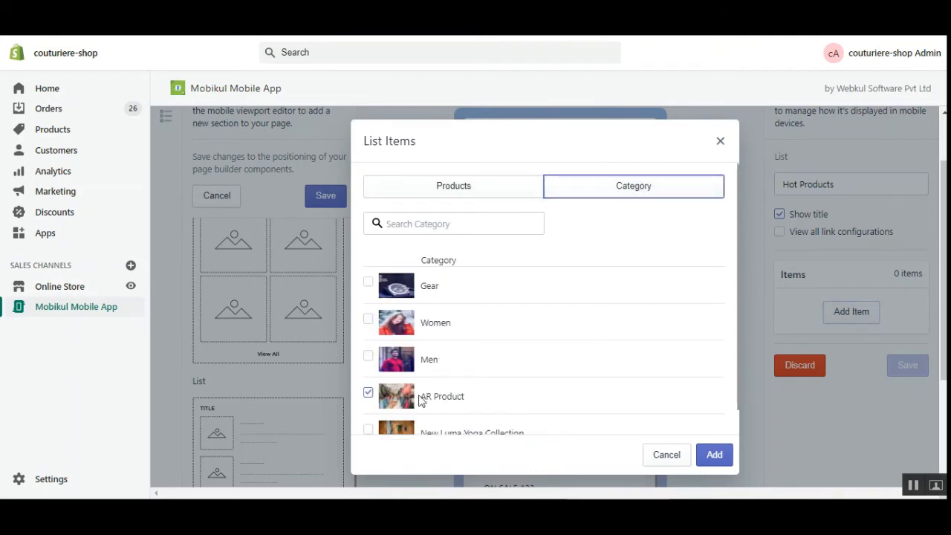
click(488, 191)
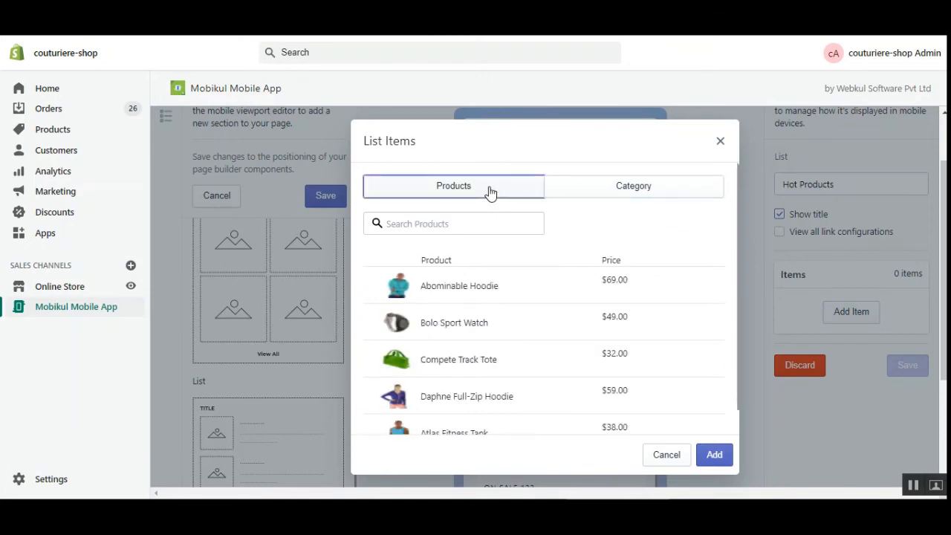
scroll(466, 356, down, 1)
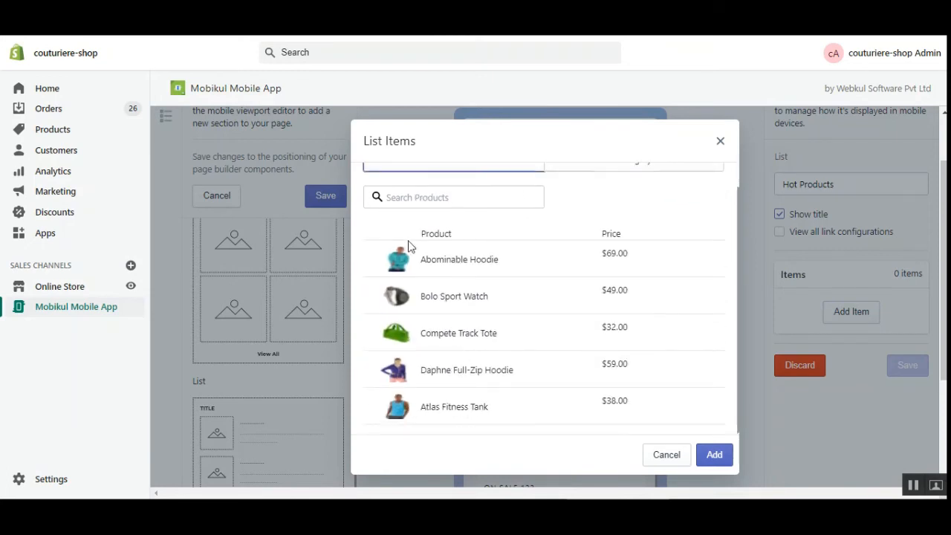
scroll(491, 312, up, 1)
click(450, 225)
text(test)
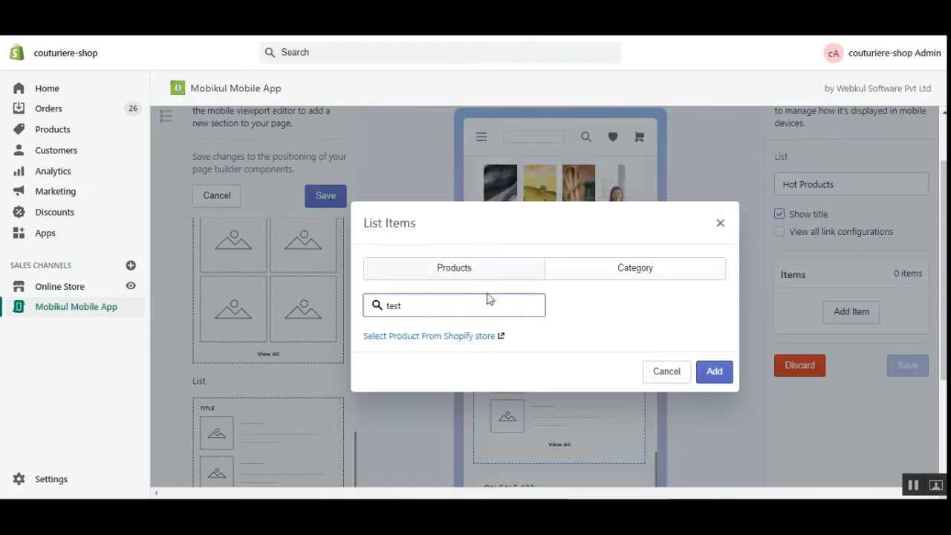
click(475, 340)
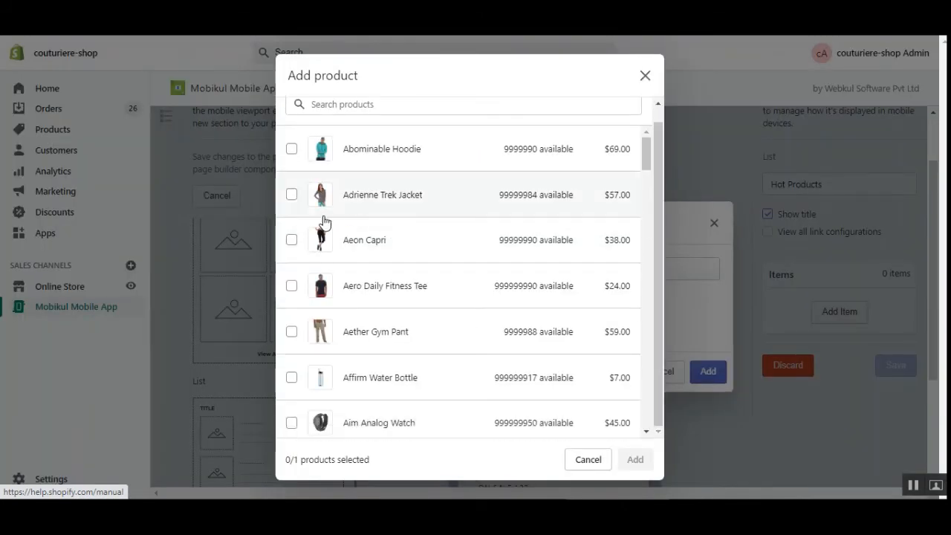
click(292, 380)
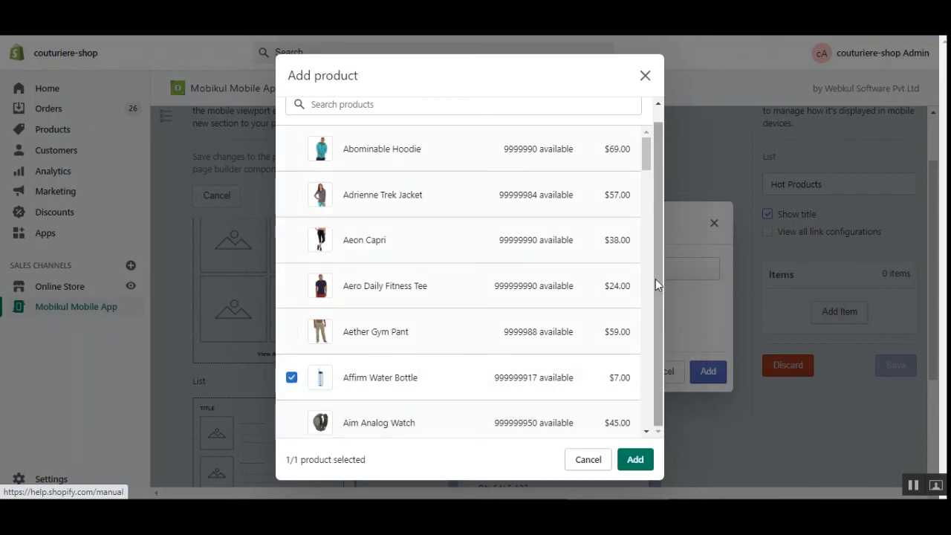
mouse_move(647, 163)
mouse_down()
mouse_move(644, 190)
mouse_move(647, 167)
mouse_up()
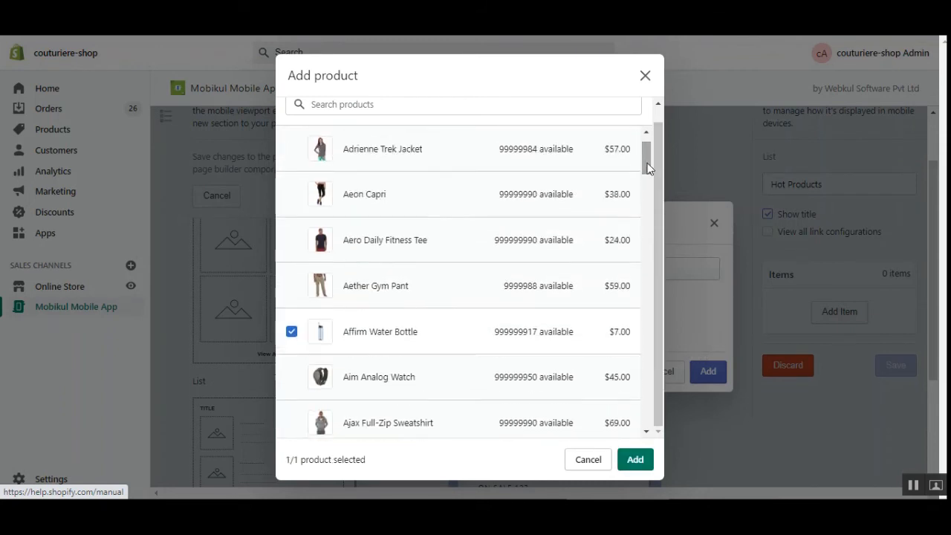
click(640, 464)
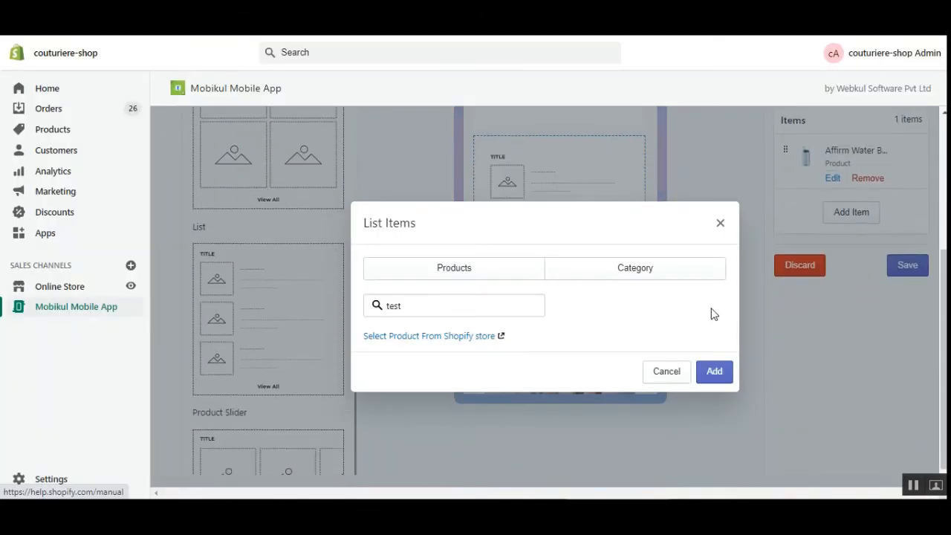
click(720, 224)
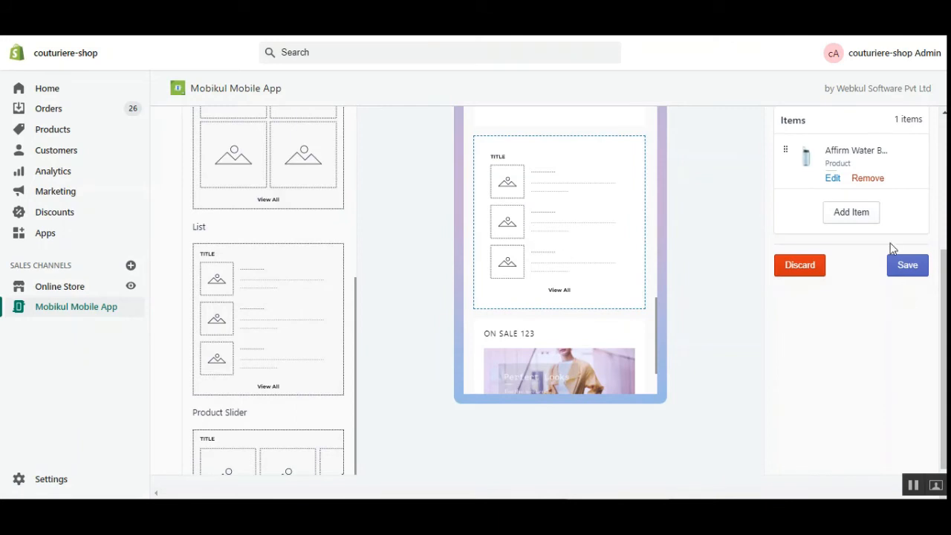
Step: Add Aero Daily Fitness Tee as a second Hot Products item
scroll(896, 321, up, 3)
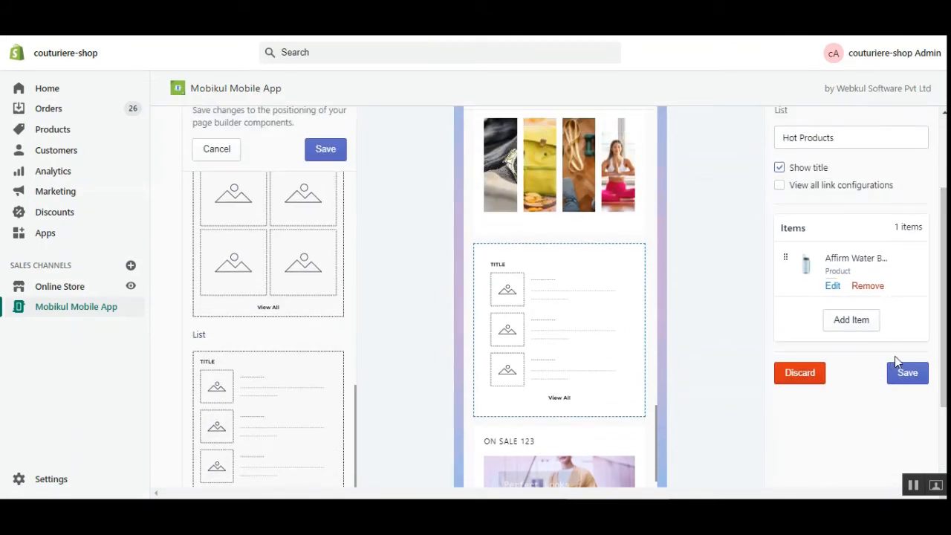
click(850, 321)
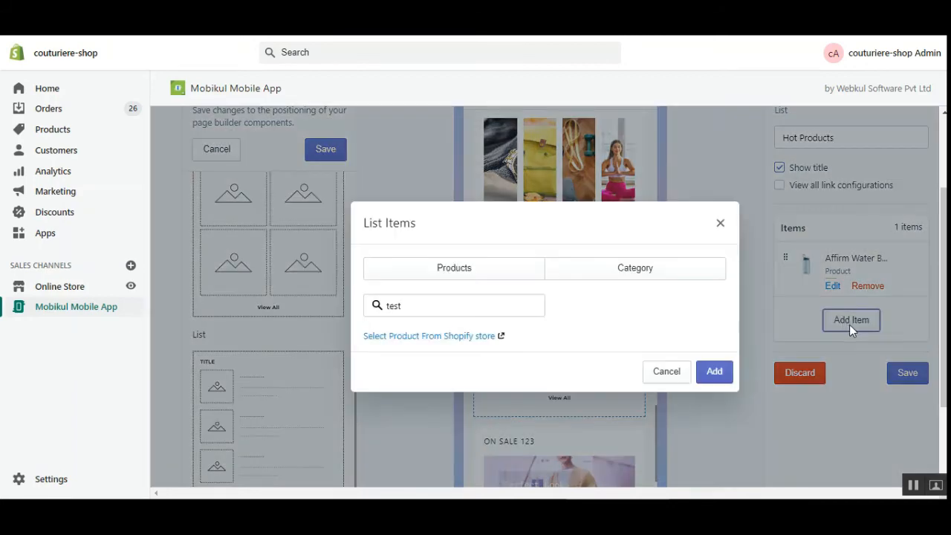
click(435, 338)
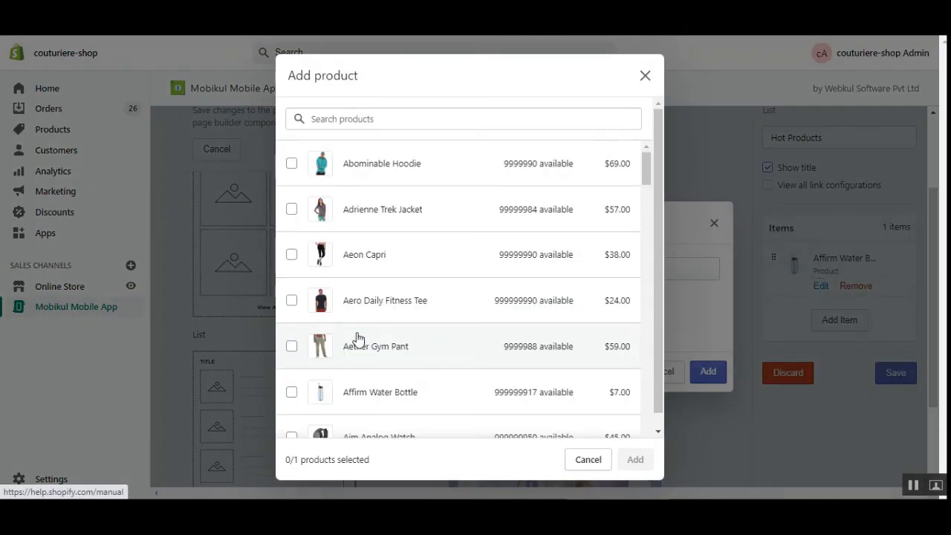
click(291, 301)
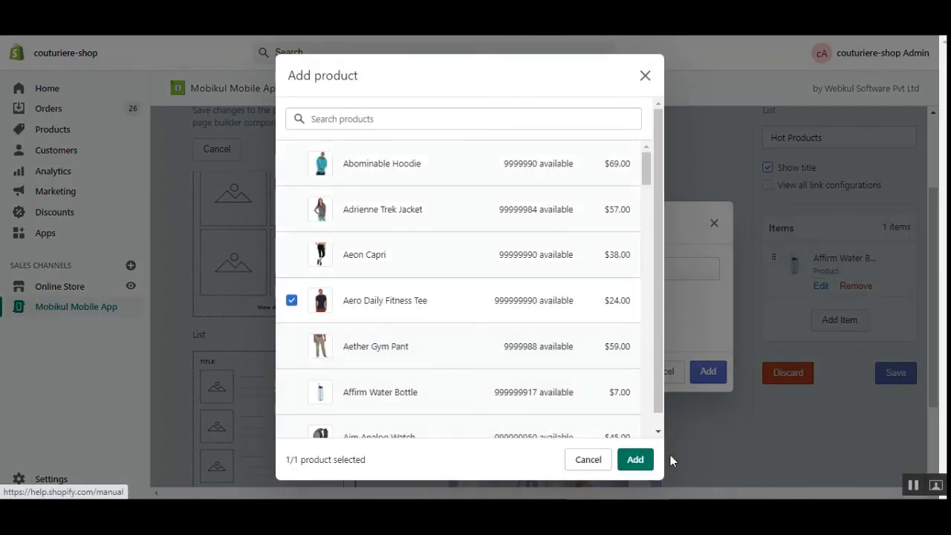
click(635, 460)
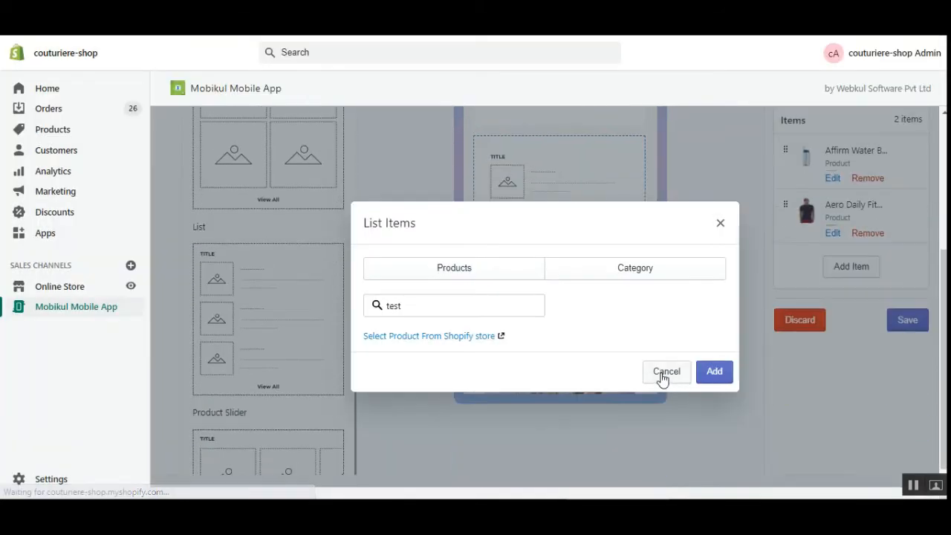
click(661, 372)
Step: Save the Hot Products card and check its home page preview
drag(944, 351, 944, 320)
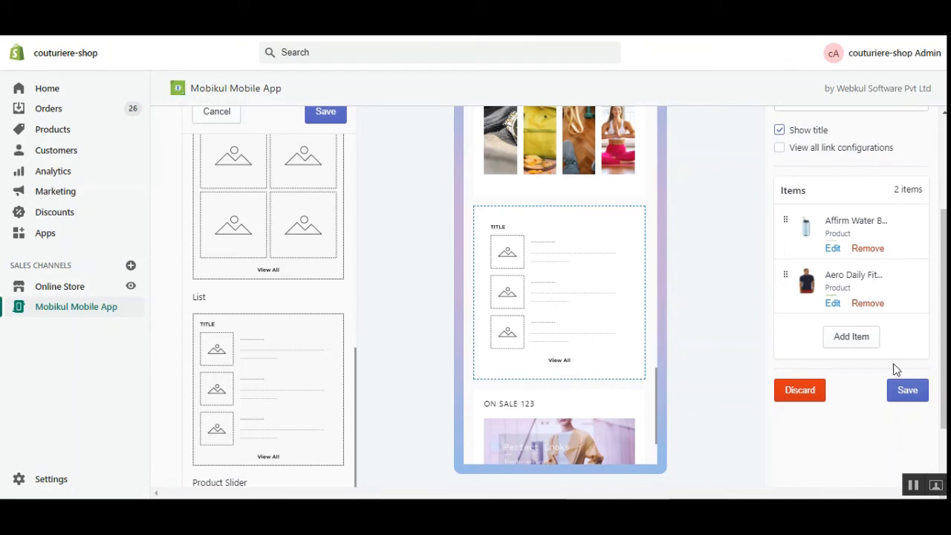
click(908, 393)
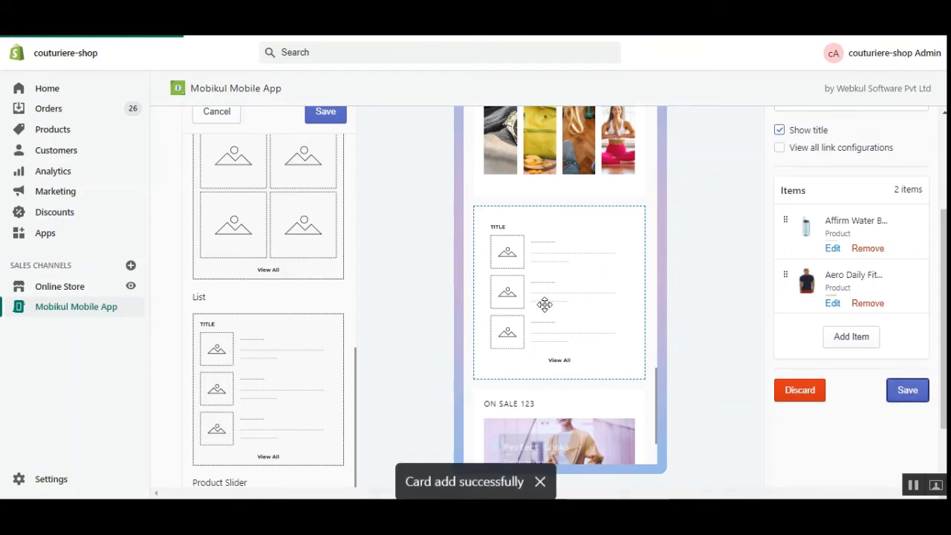
drag(944, 361, 944, 288)
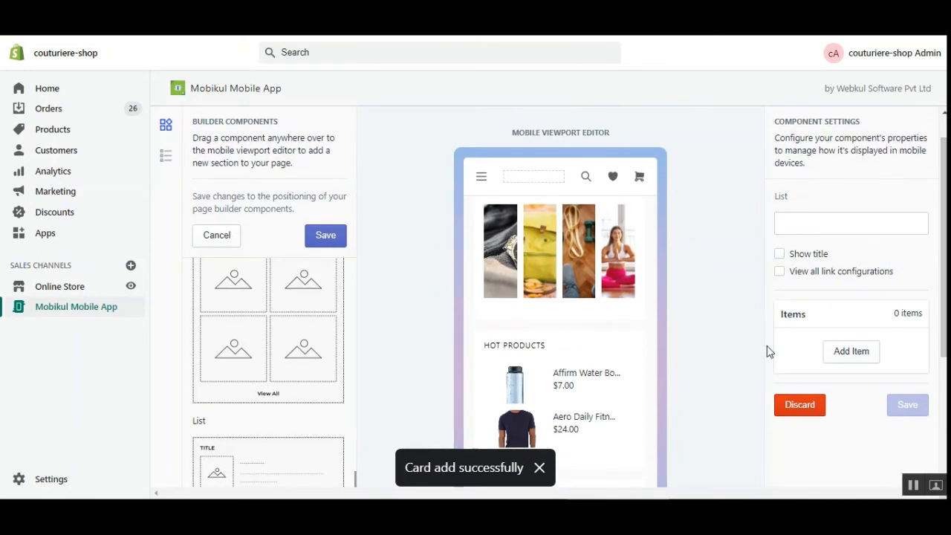
Step: Delete the green bag banner card above Limited Offers from the home page preview
scroll(870, 384, down, 3)
scroll(550, 301, up, 1)
click(554, 268)
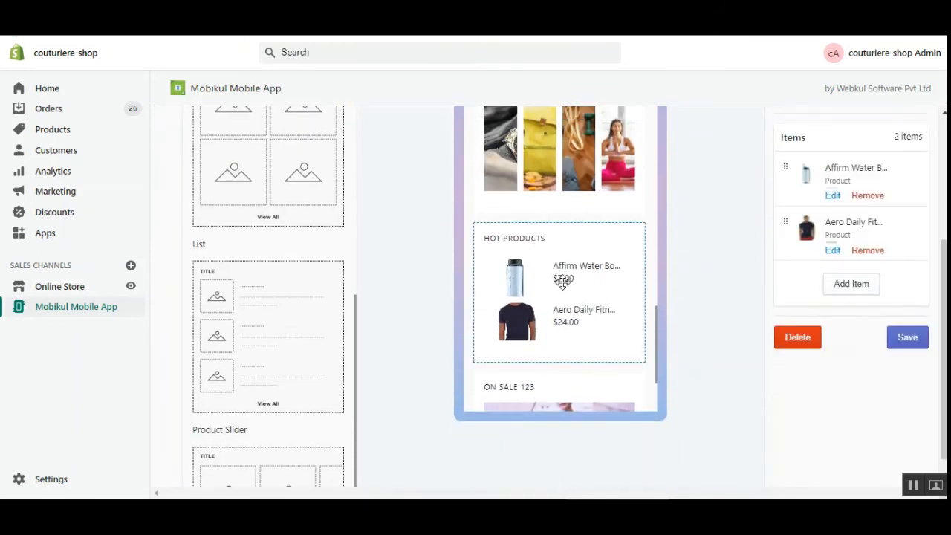
scroll(659, 342, down, 3)
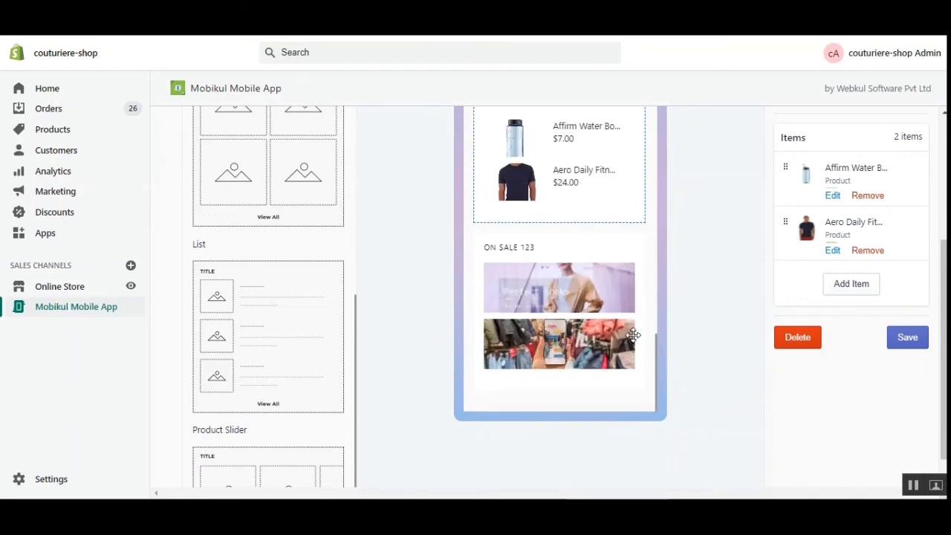
drag(660, 358, 669, 107)
click(525, 205)
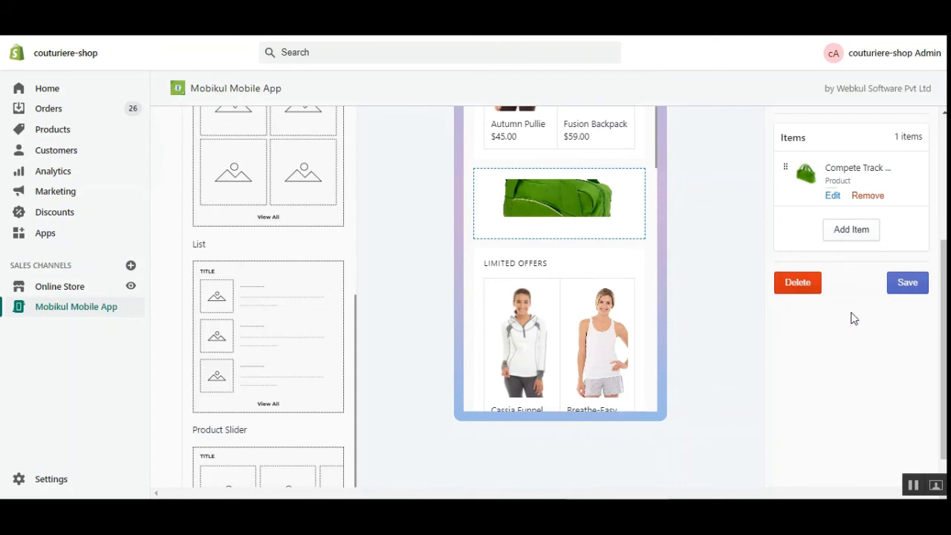
click(798, 287)
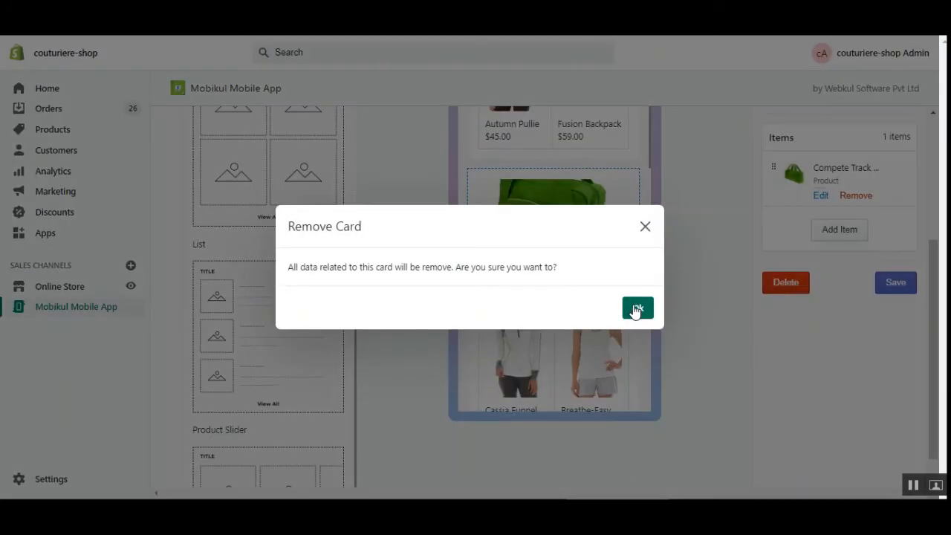
click(637, 310)
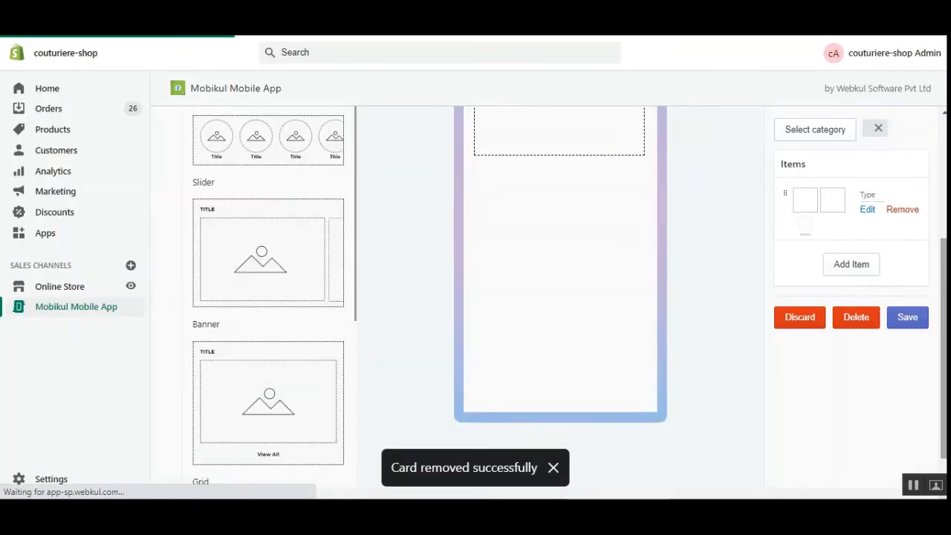
Step: Save the home page configuration and switch to the Mobile Drawer Menu editor
scroll(932, 327, up, 3)
scroll(907, 409, down, 3)
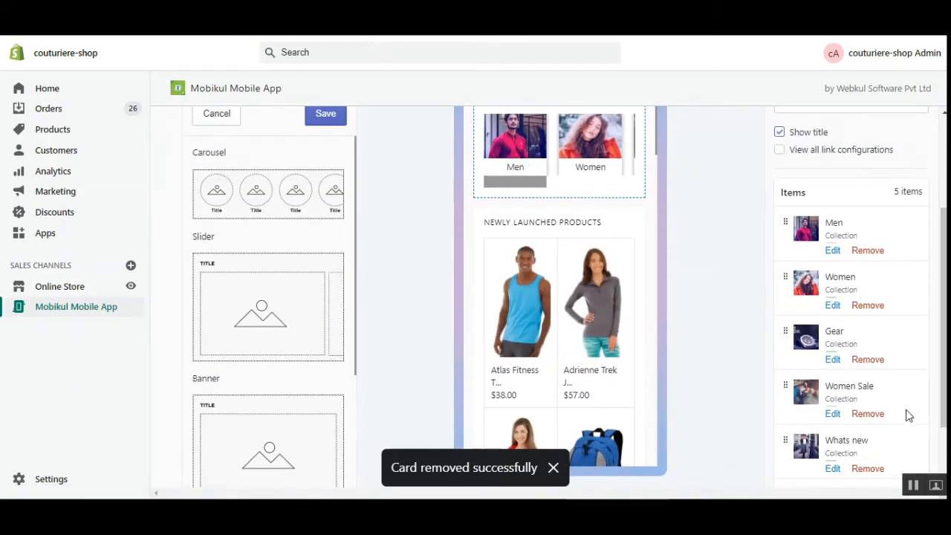
scroll(899, 402, down, 1)
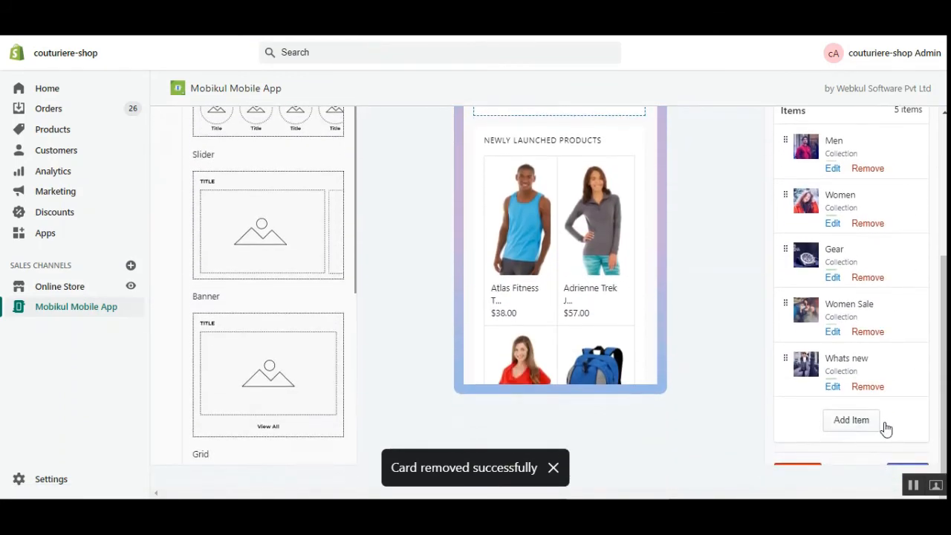
scroll(252, 197, up, 3)
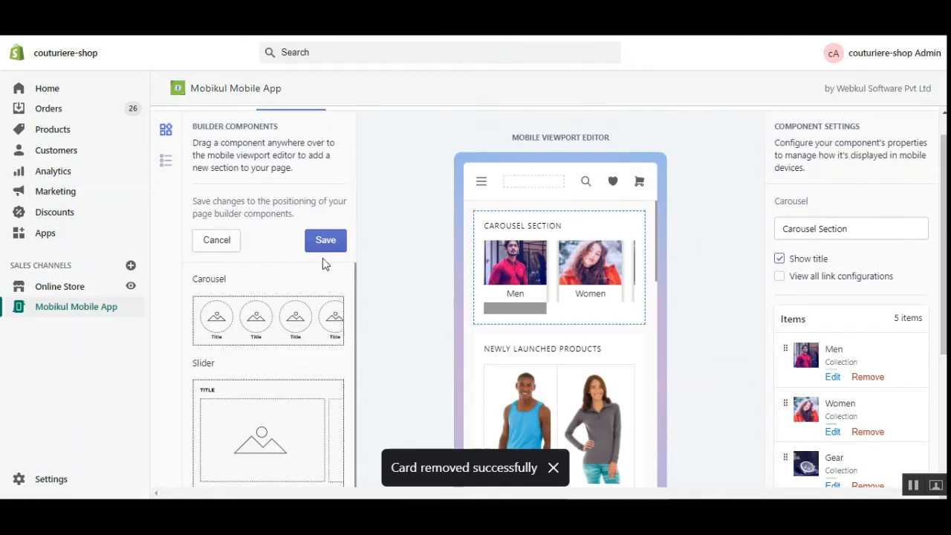
click(332, 250)
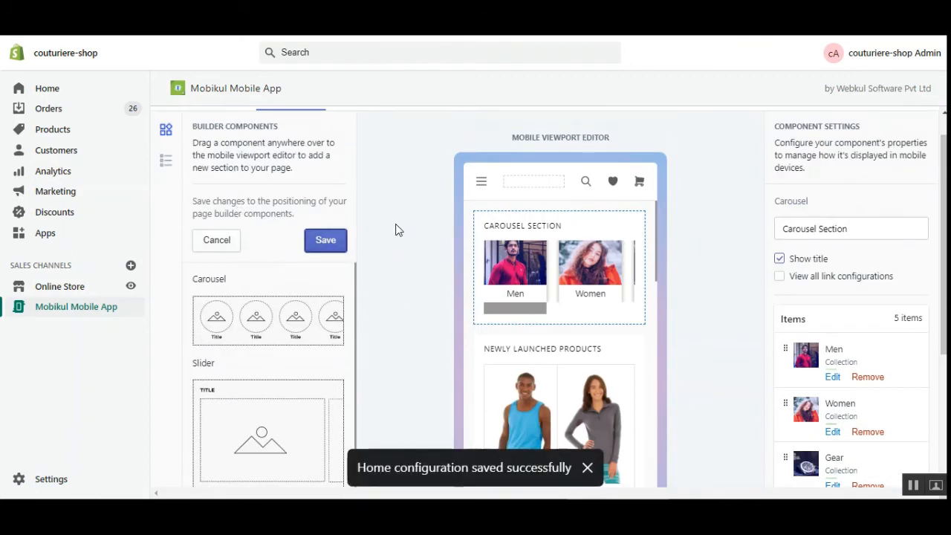
click(166, 161)
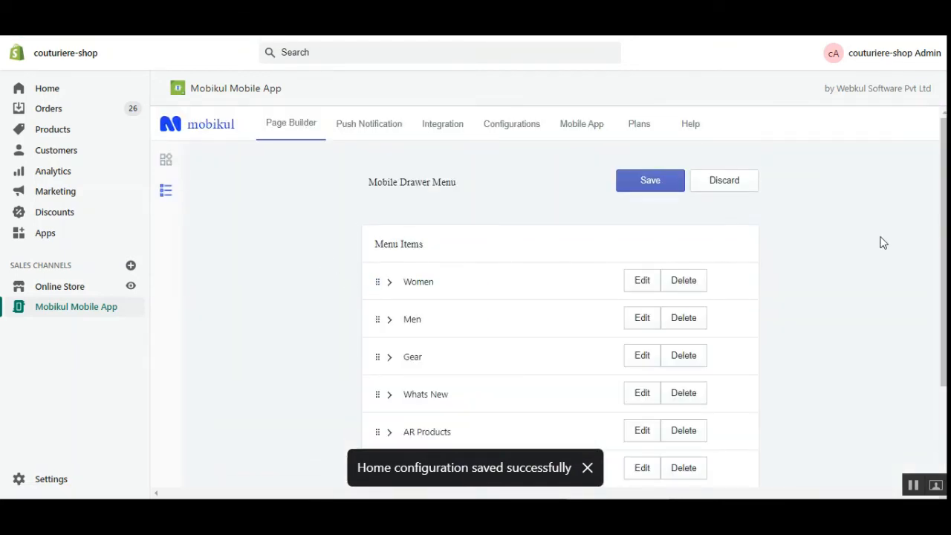
Step: Create a drawer menu section titled 'Hot Deals', check its settings, and expand it
scroll(945, 248, down, 2)
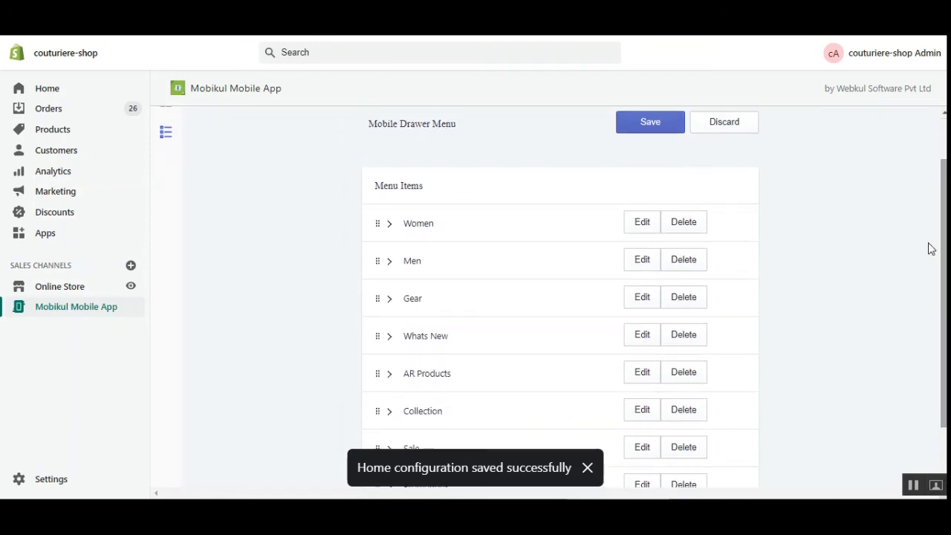
drag(388, 126, 448, 127)
drag(945, 237, 945, 285)
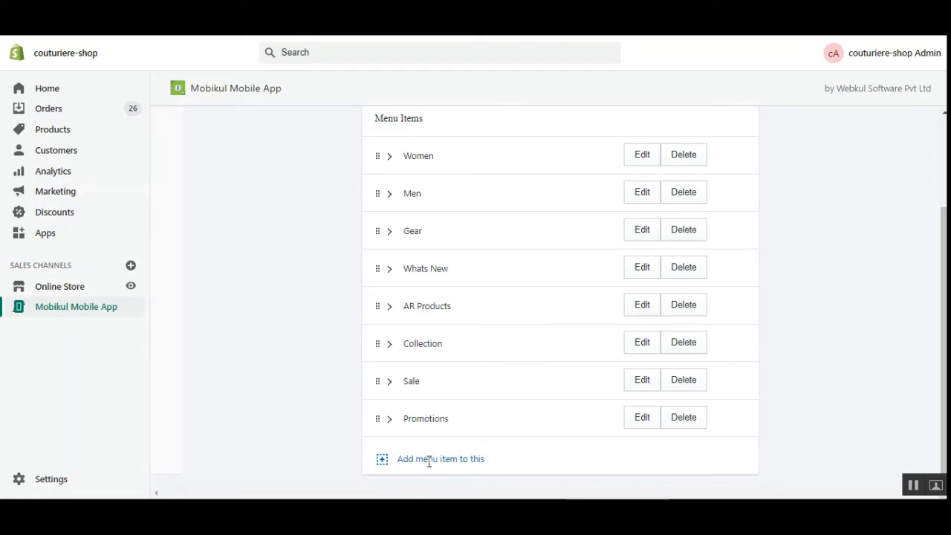
click(383, 461)
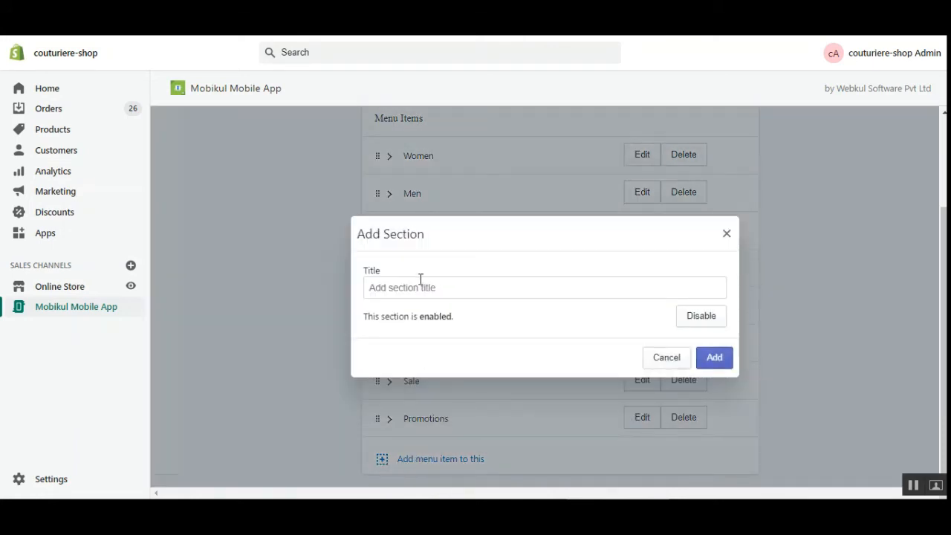
click(470, 286)
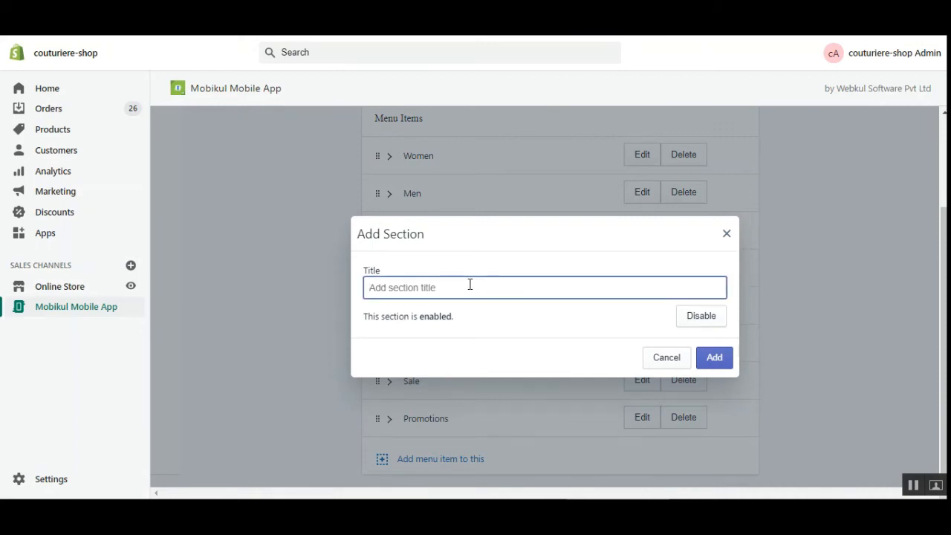
text(Hot Deals)
click(720, 364)
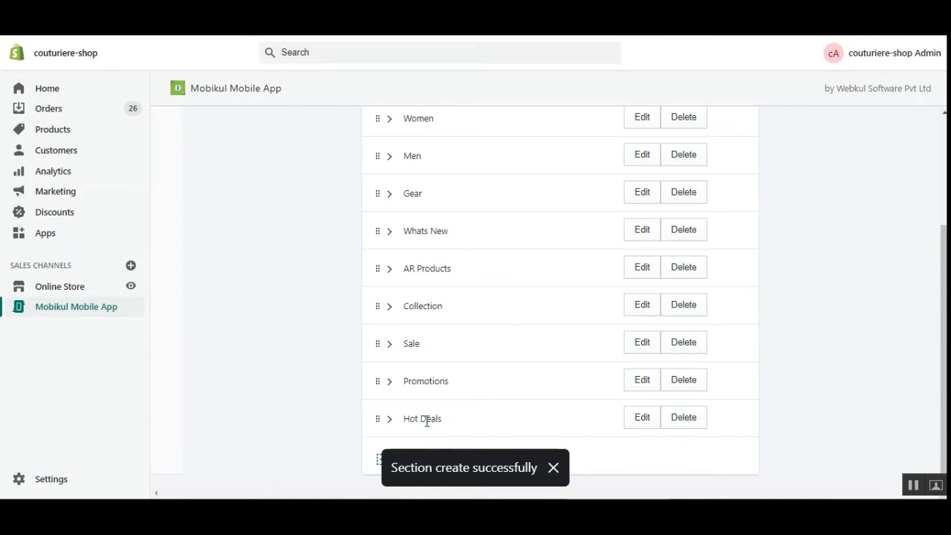
click(641, 421)
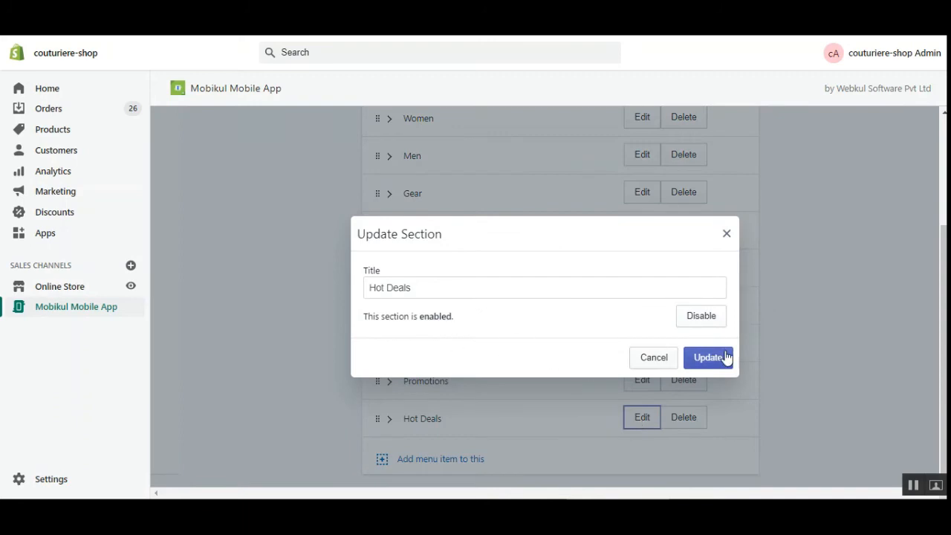
click(654, 360)
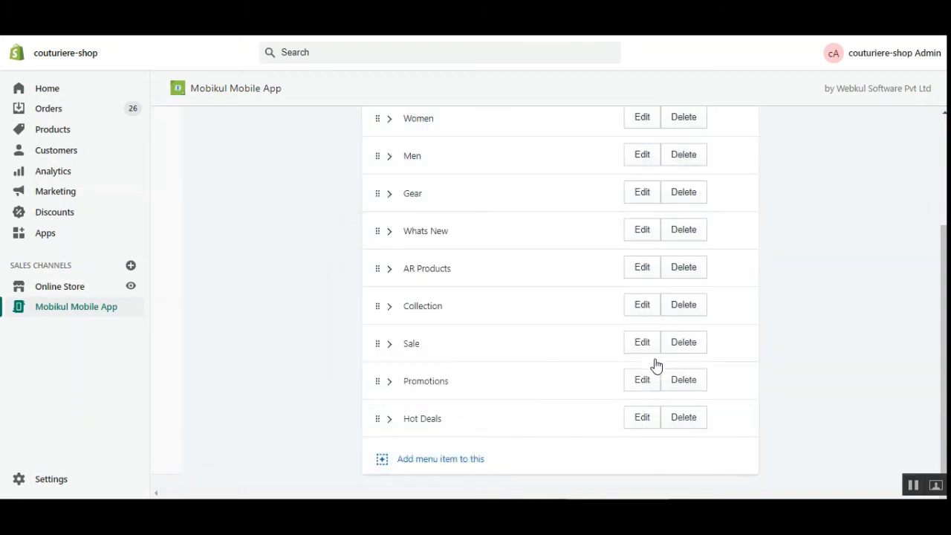
click(389, 422)
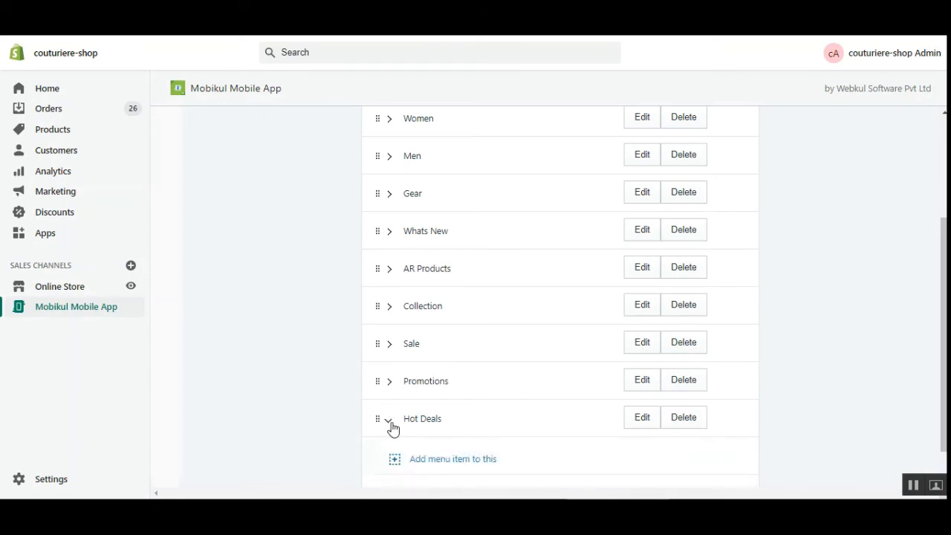
Step: Add a 'Sub Hot Products' child under Hot Deals linked to the Eco Collection new category
scroll(405, 435, down, 1)
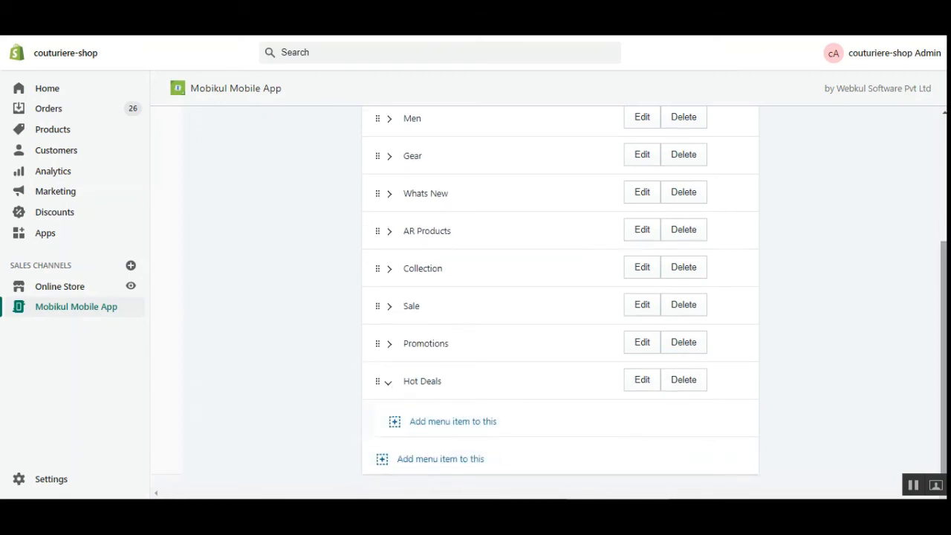
click(396, 422)
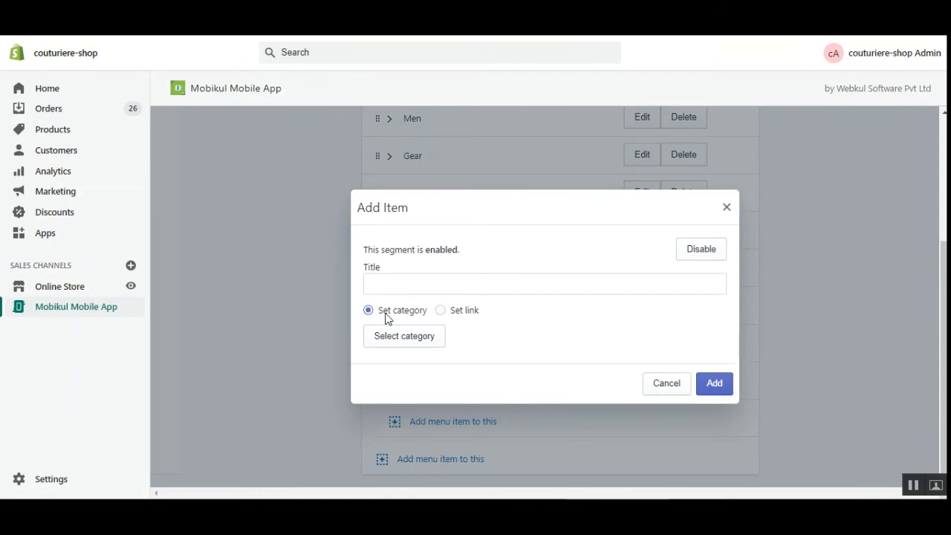
click(445, 313)
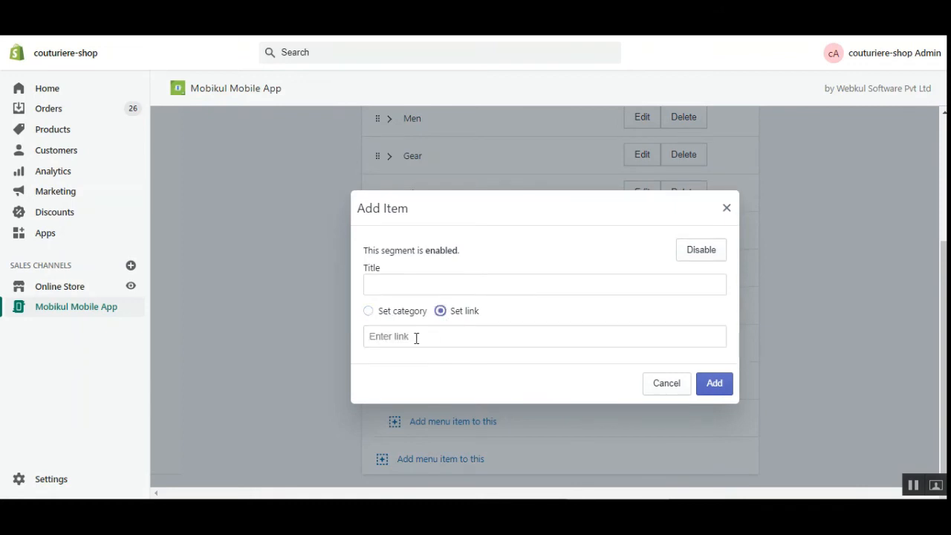
click(367, 312)
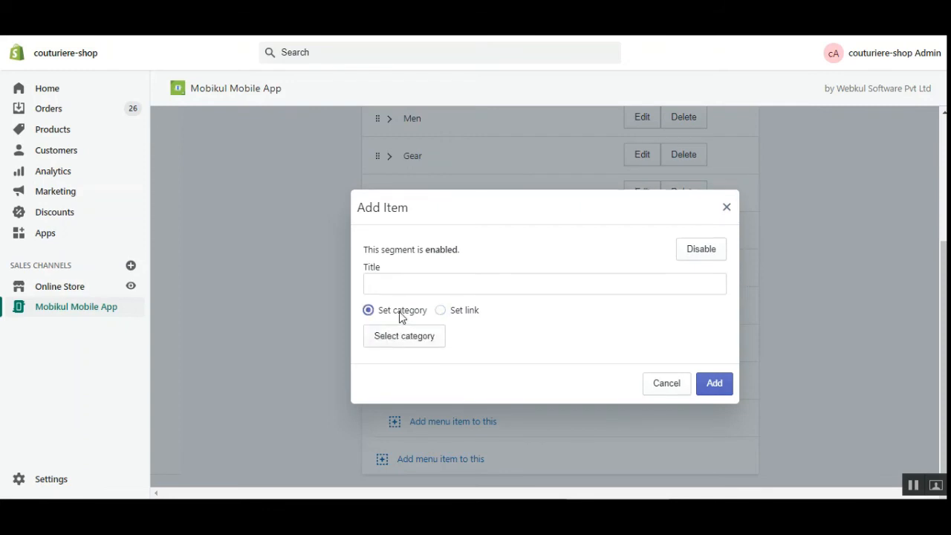
click(407, 341)
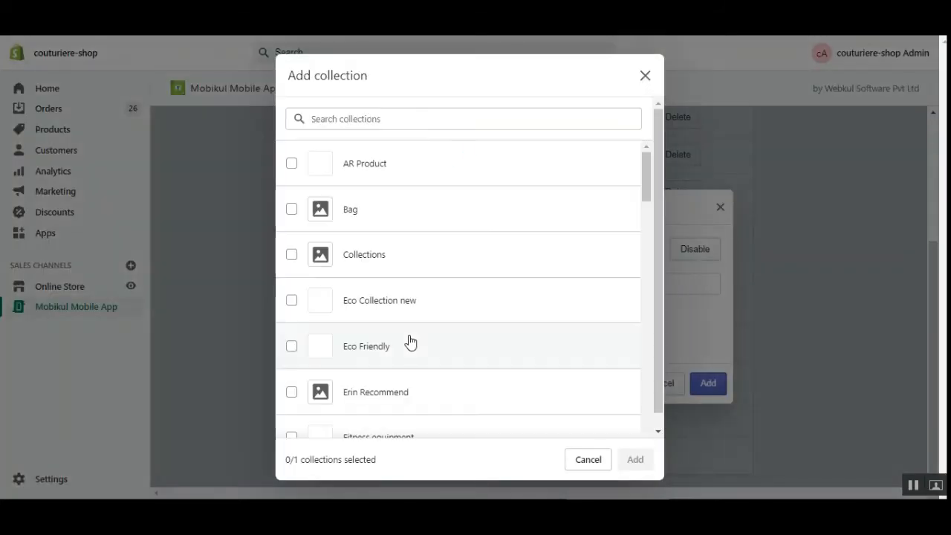
click(292, 303)
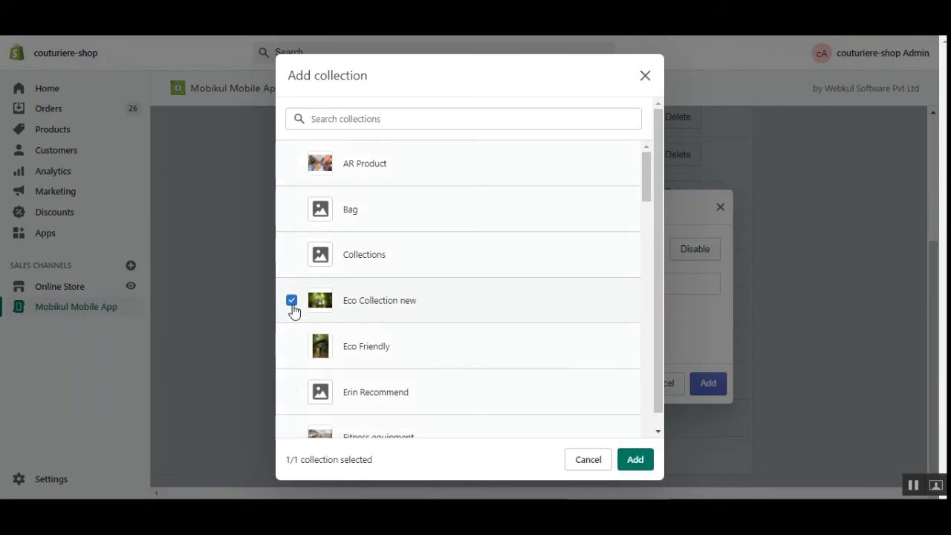
click(635, 461)
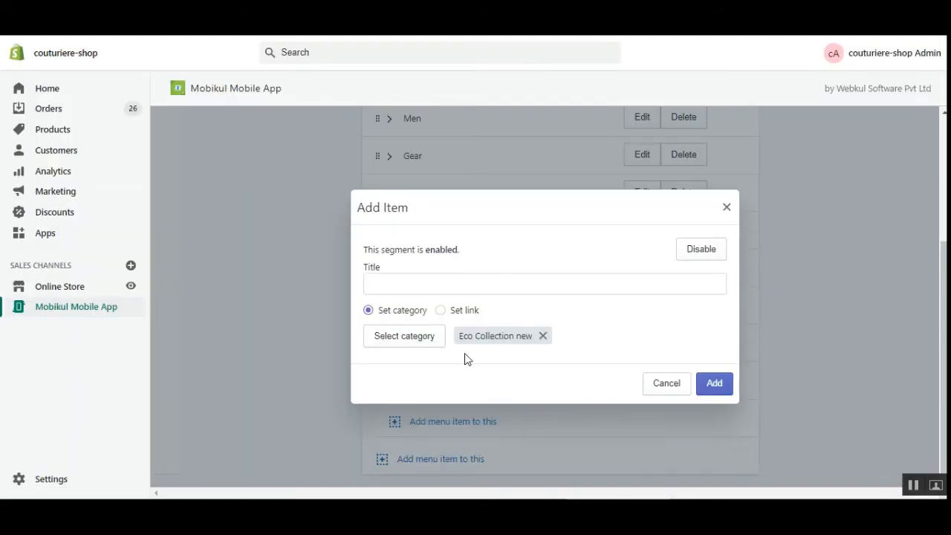
click(399, 287)
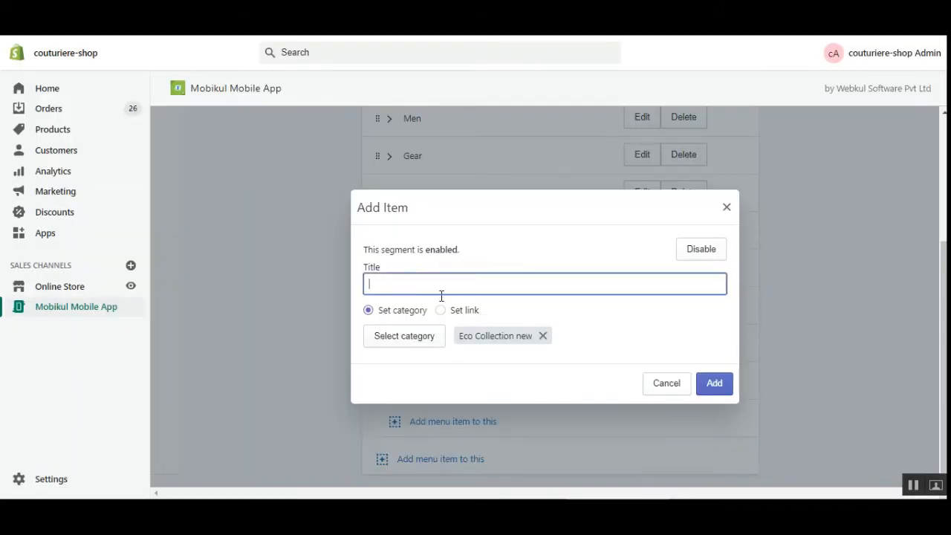
text(Sub )
text(Hol)
text( P)
text(roducts)
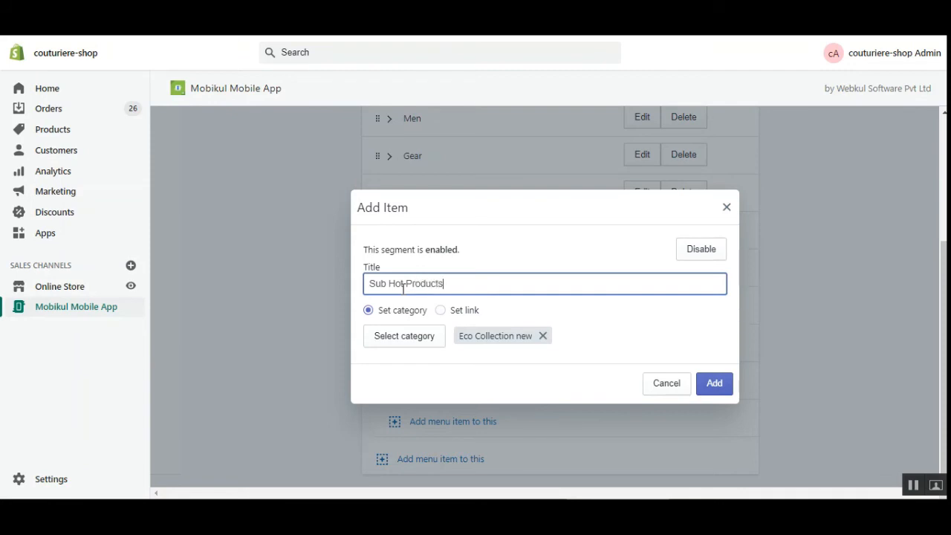
click(721, 387)
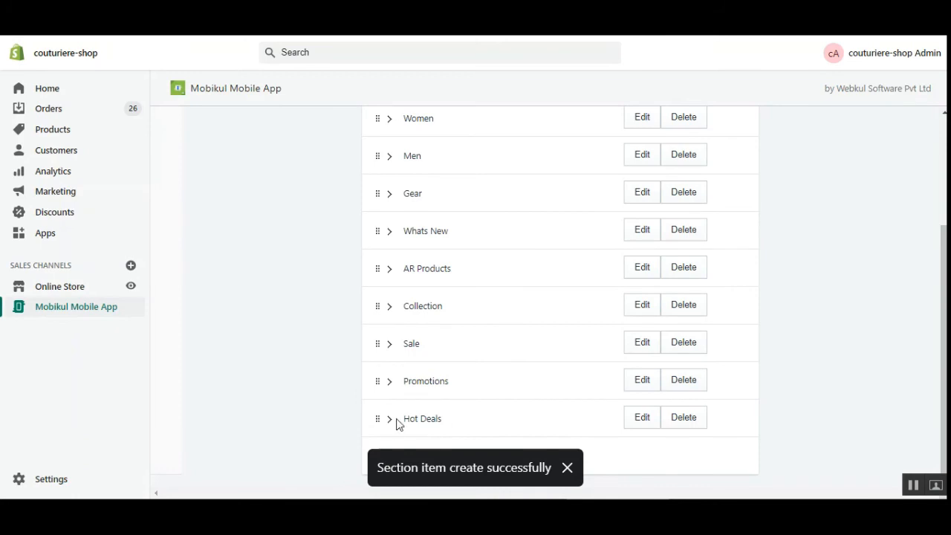
Step: Verify the Hot Deals and Sub Hot Products entries, save the drawer menu, and return to Page Builder
click(390, 420)
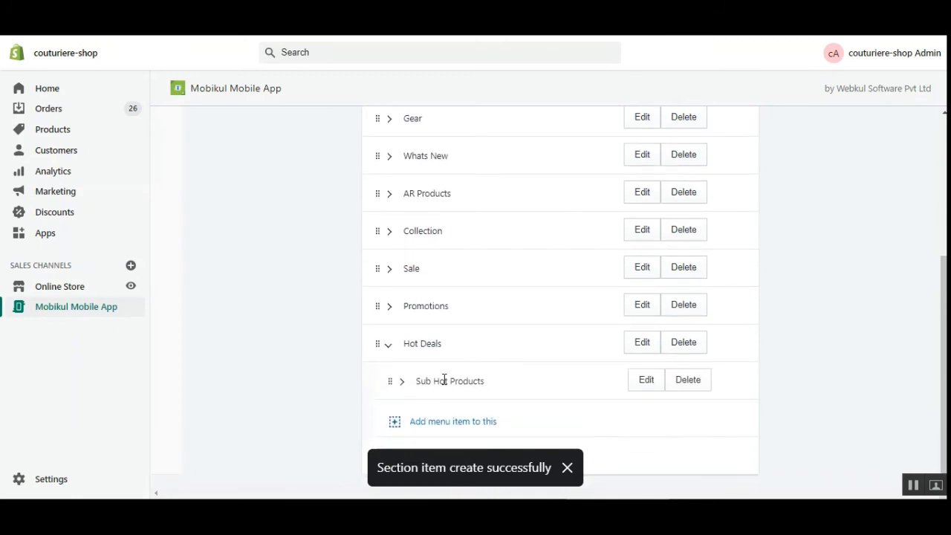
click(402, 383)
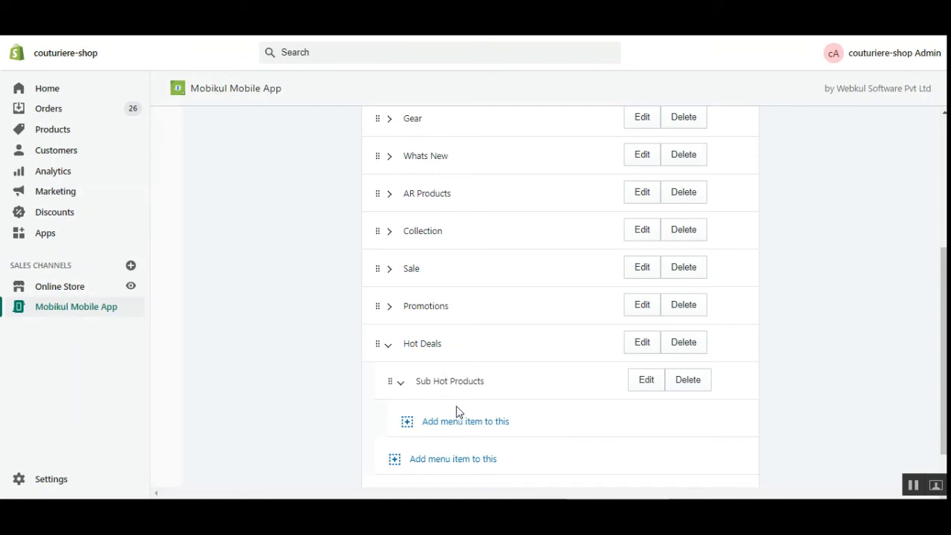
click(402, 384)
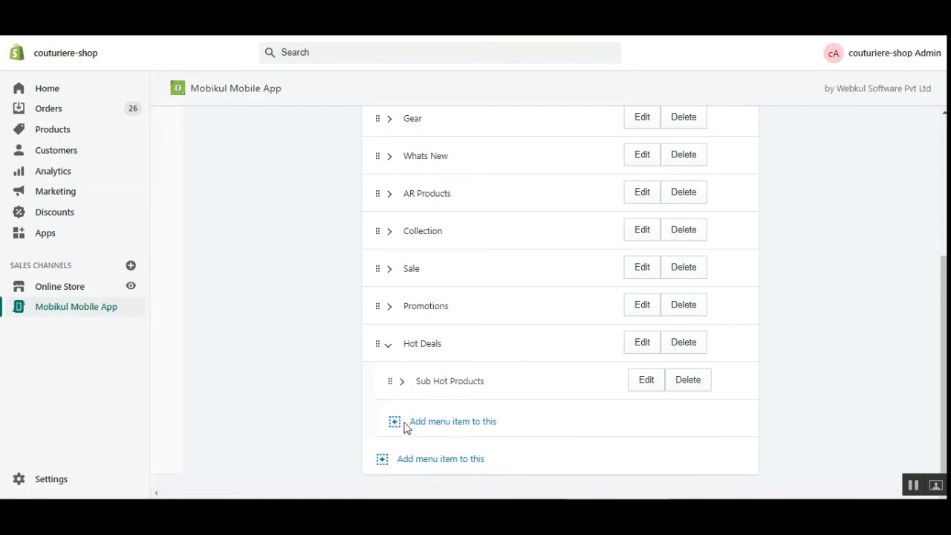
scroll(743, 334, up, 5)
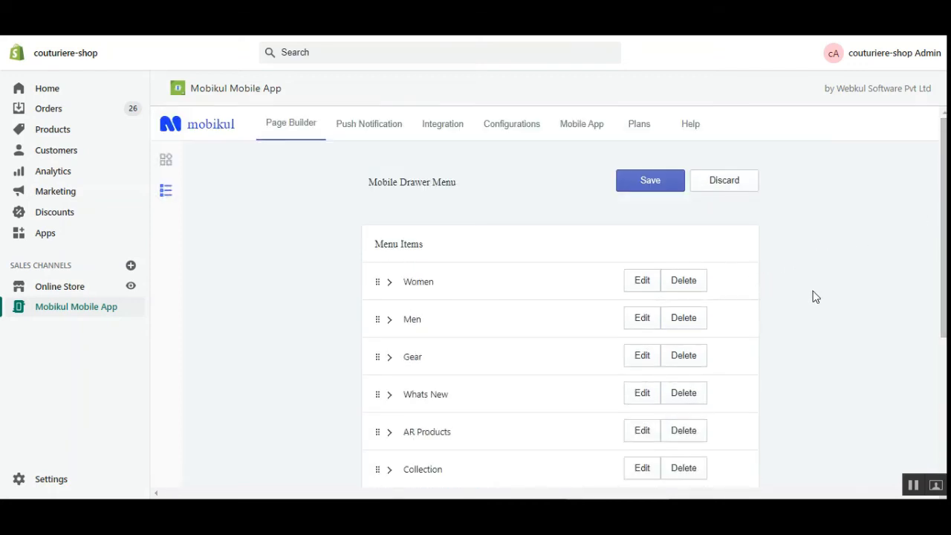
scroll(372, 349, down, 5)
scroll(404, 361, up, 5)
click(645, 186)
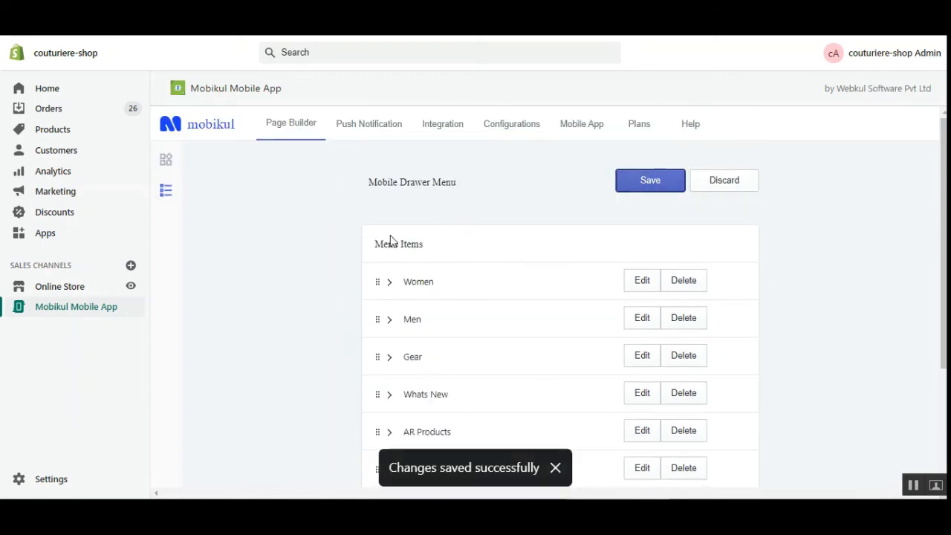
click(165, 161)
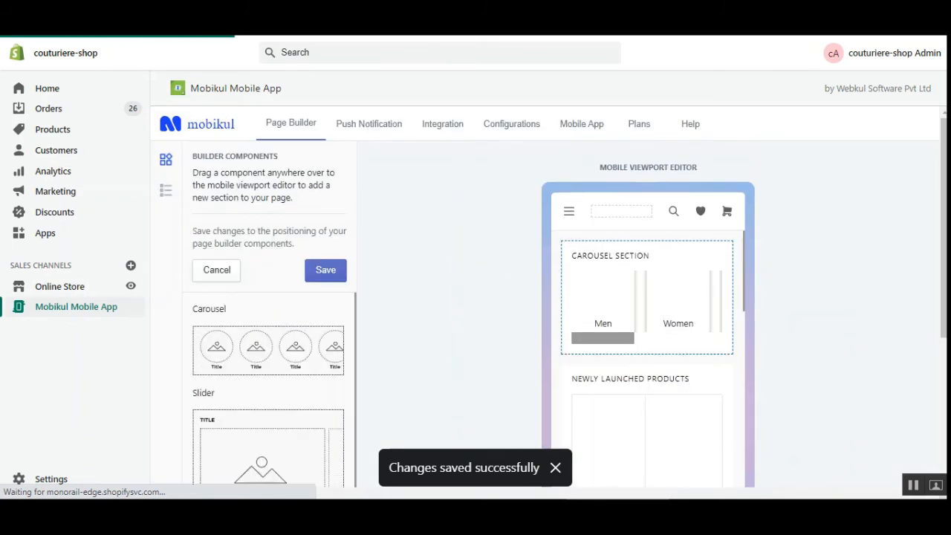
scroll(664, 213, down, 3)
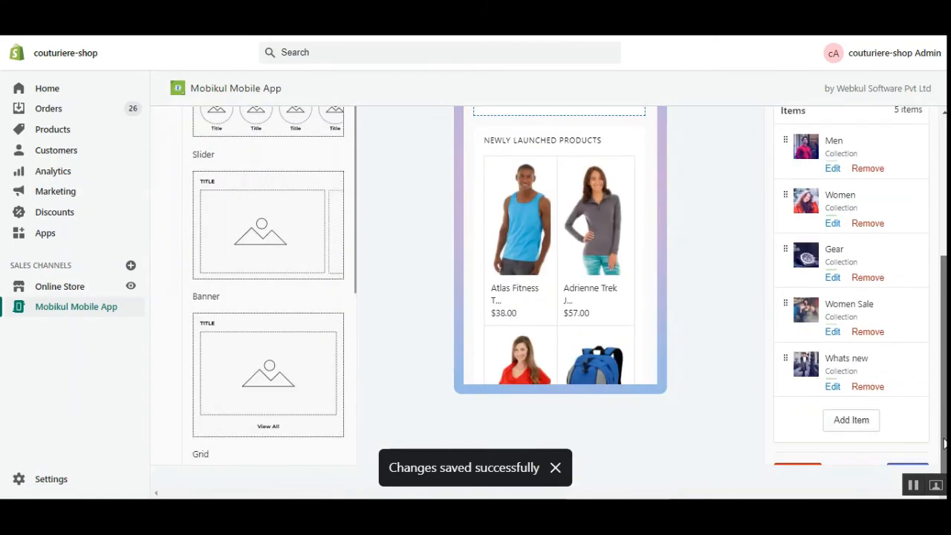
Step: Review the Hot Products list in the Mobile Viewport Editor and save the home layout
scroll(643, 265, up, 3)
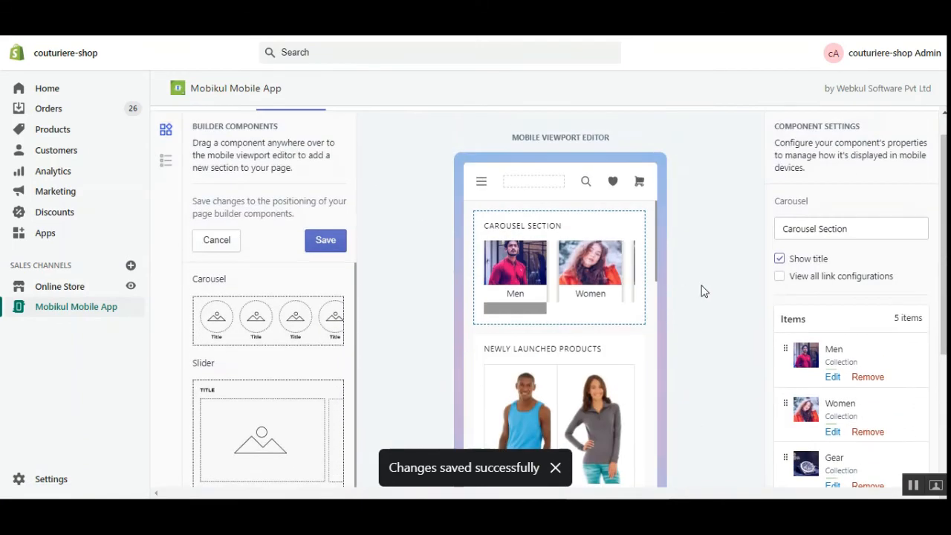
scroll(642, 446, down, 10)
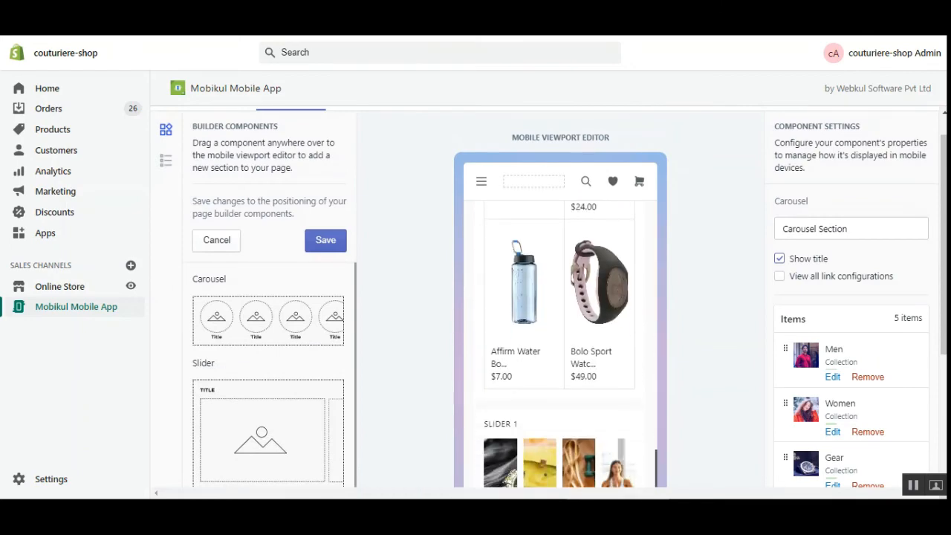
scroll(581, 436, down, 10)
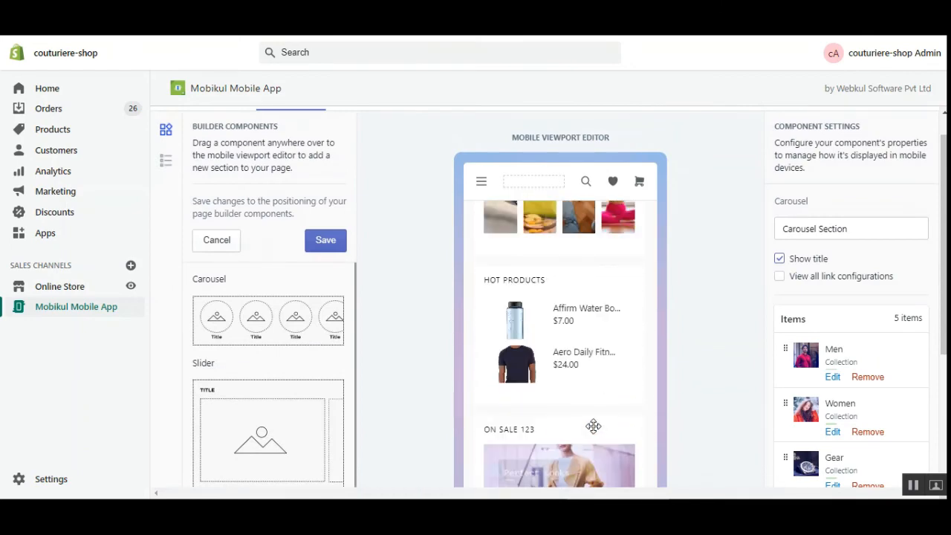
scroll(541, 309, up, 1)
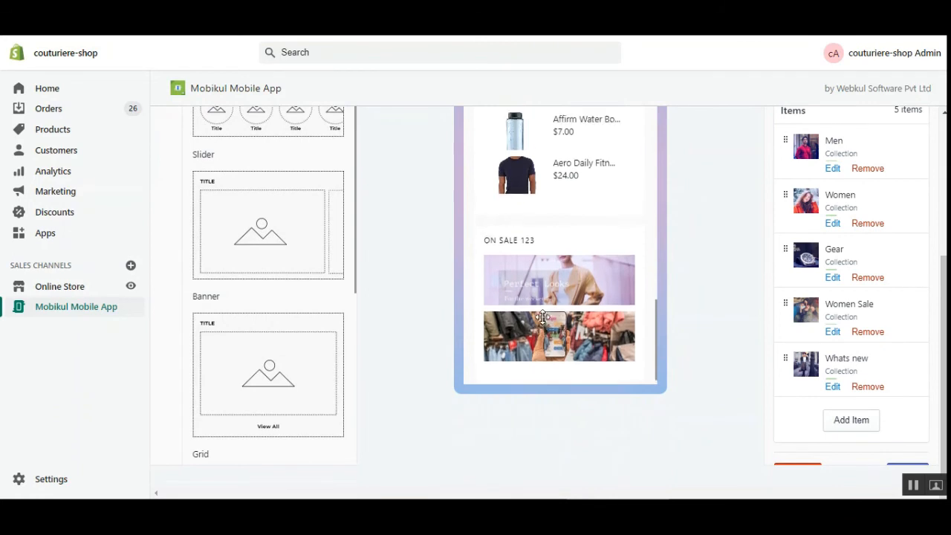
scroll(597, 296, up, 5)
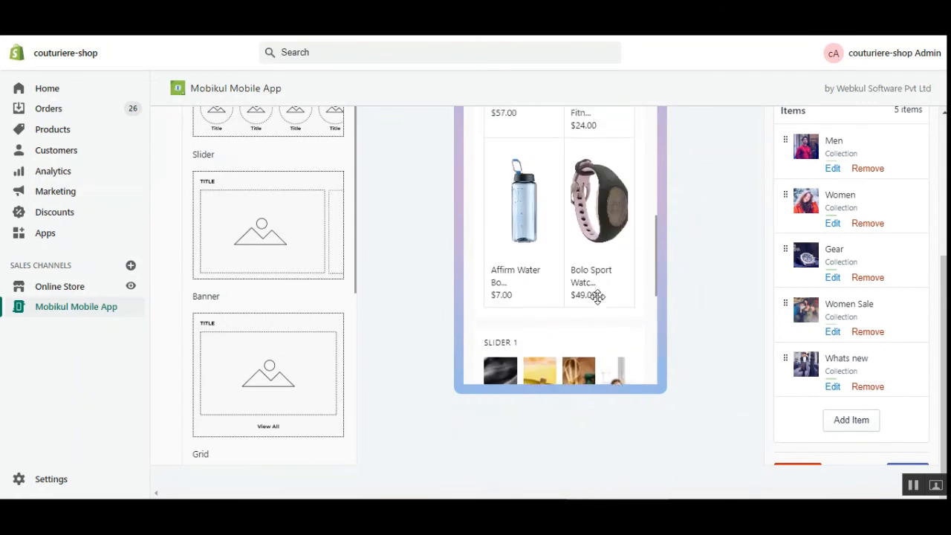
scroll(597, 295, up, 5)
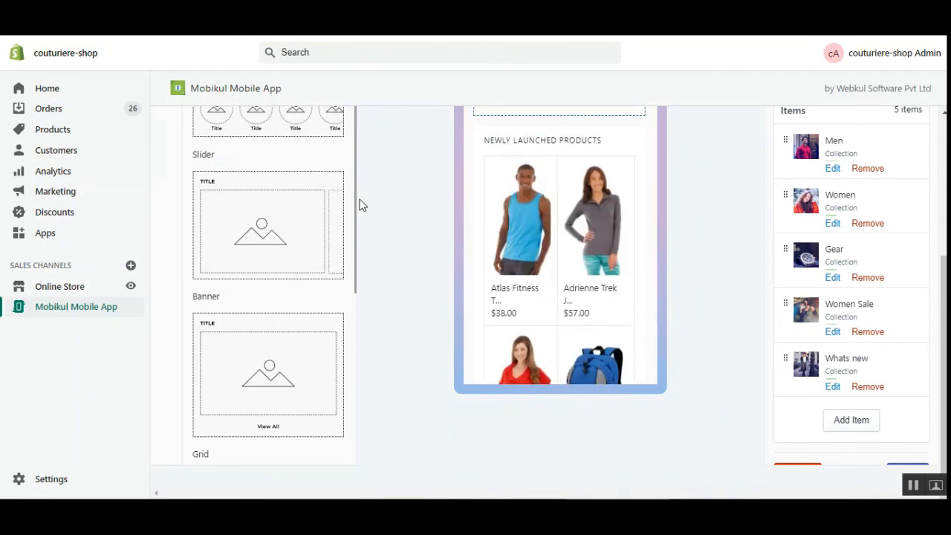
scroll(329, 197, up, 5)
click(328, 273)
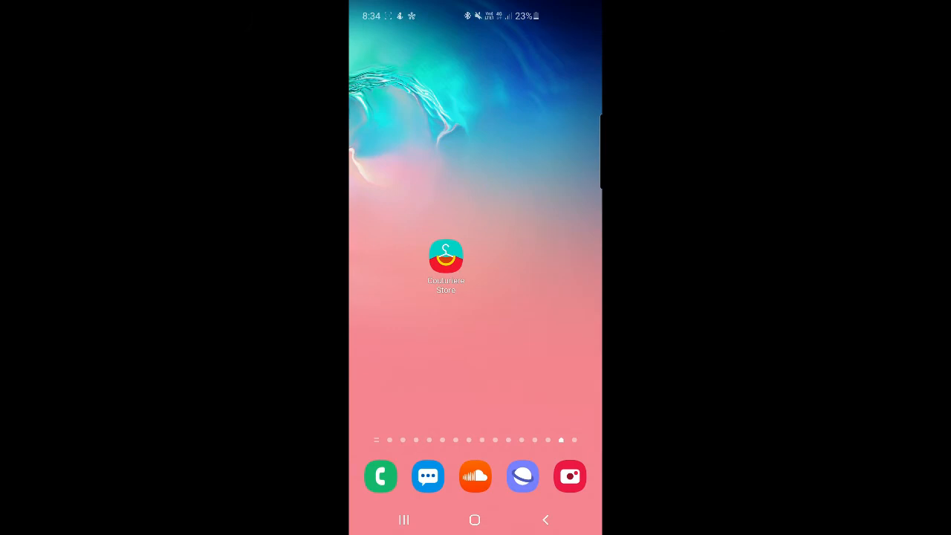
Step: Launch Couturiere Store and connect it to your store by submitting the store's unique app ID
click(446, 257)
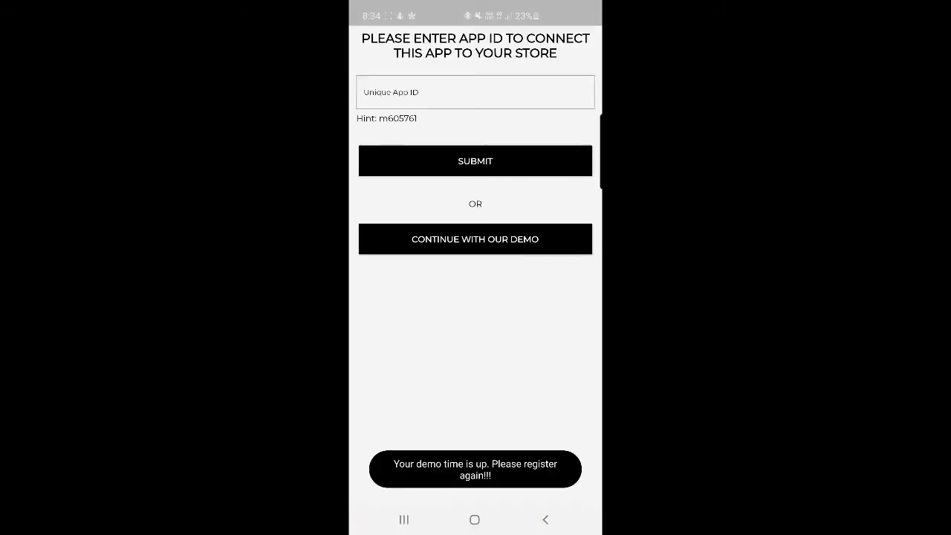
click(475, 92)
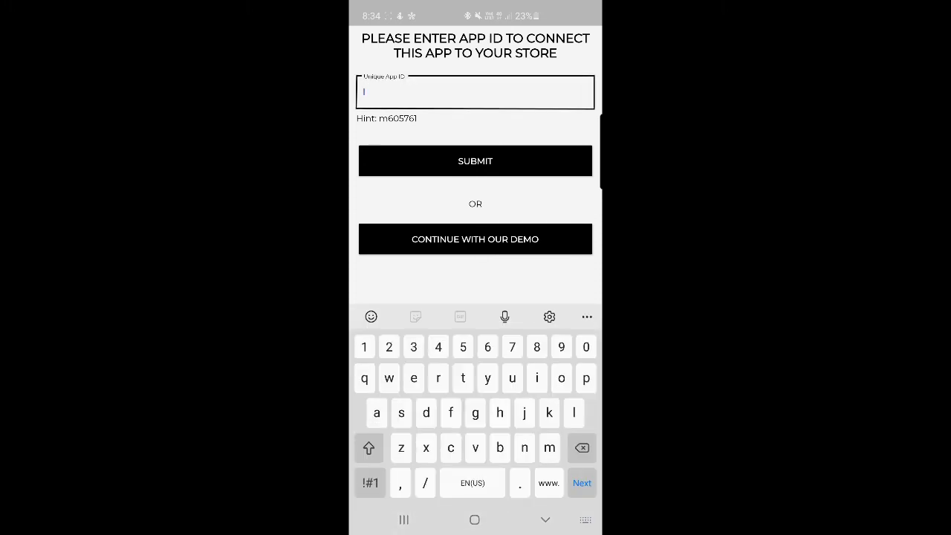
text(c674440)
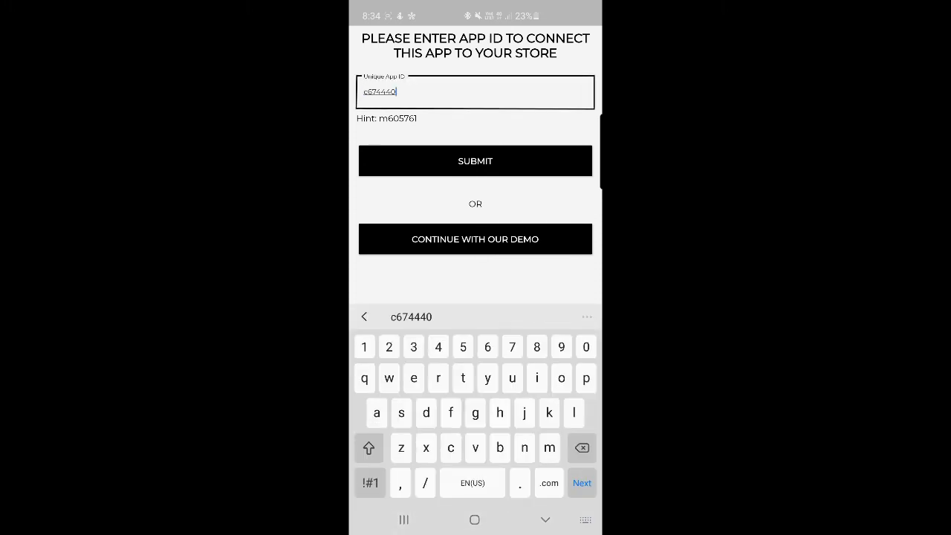
click(478, 160)
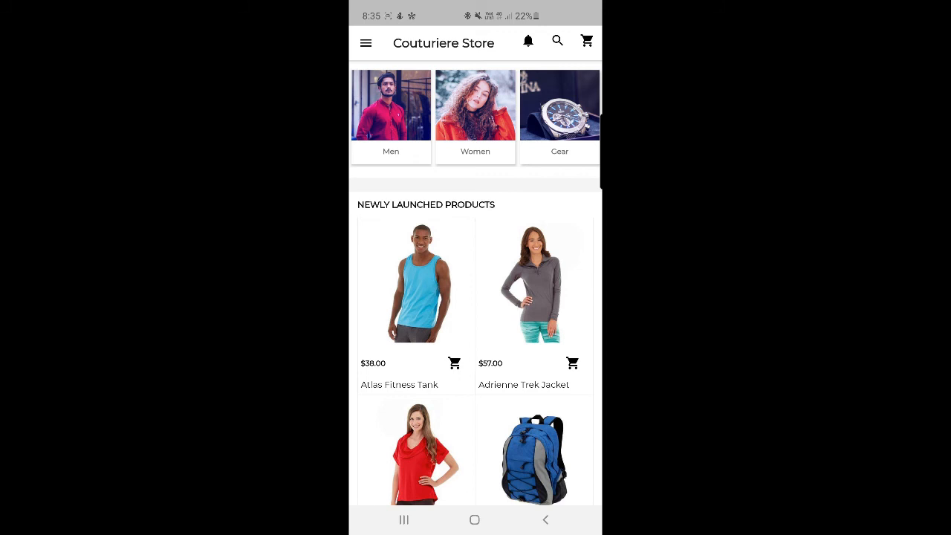
Step: Scroll the loaded home page down to Hot Products and On Sale, then back to the top
scroll(476, 282, down, 15)
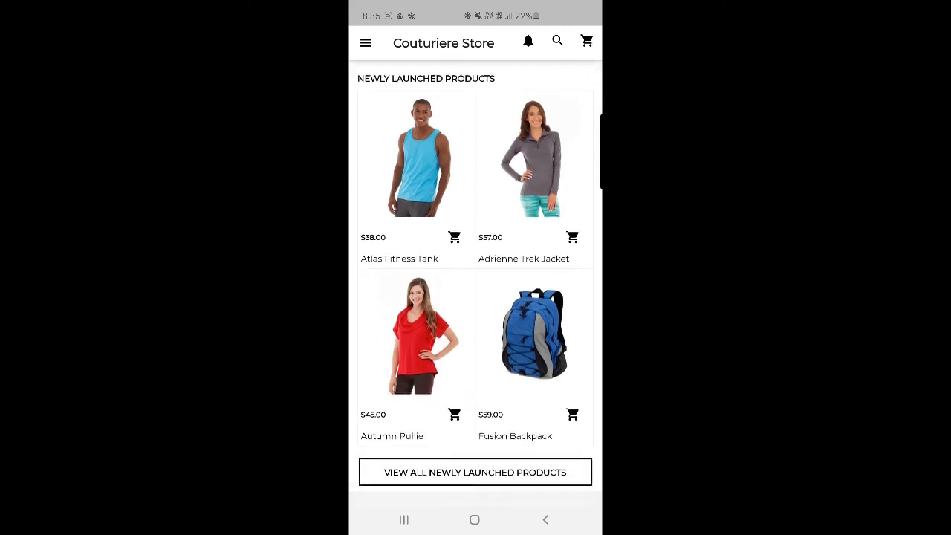
scroll(476, 282, down, 5)
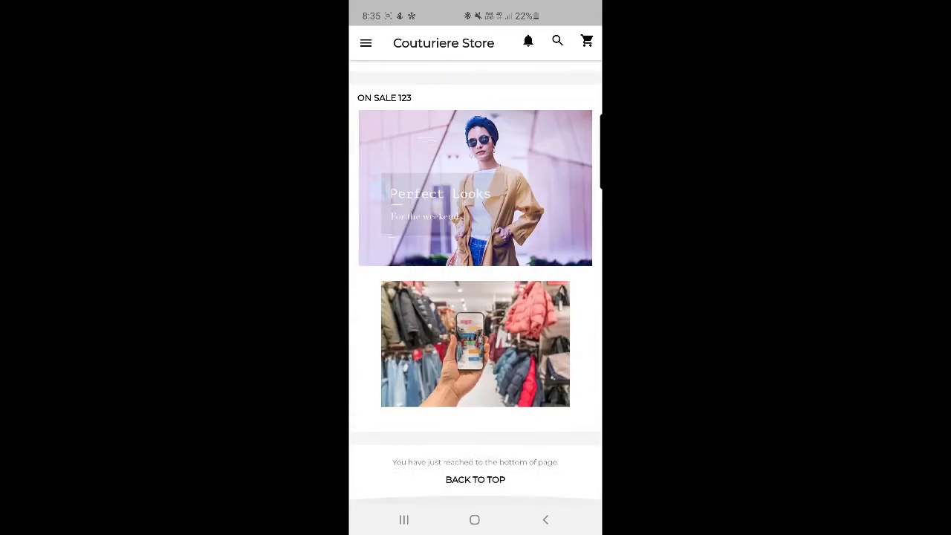
scroll(476, 283, up, 2)
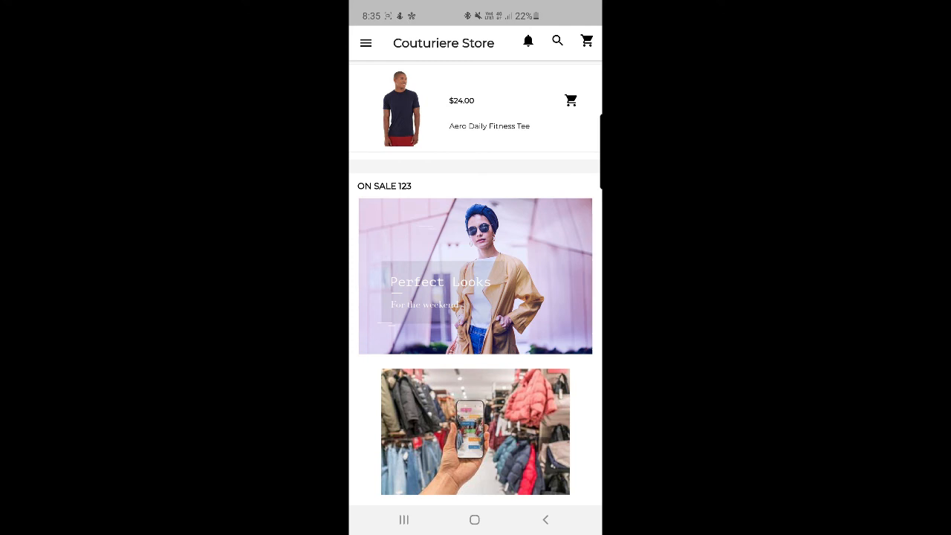
scroll(476, 278, down, 2)
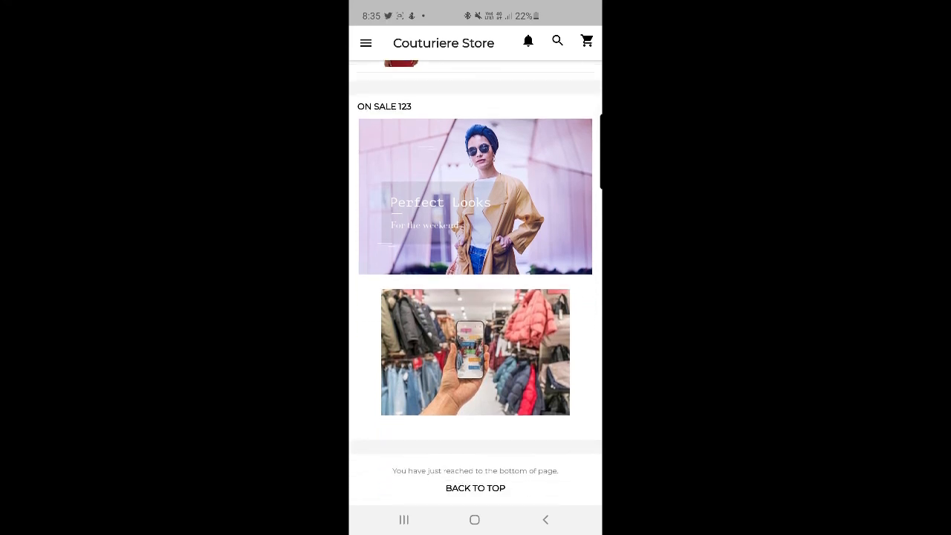
scroll(476, 283, up, 5)
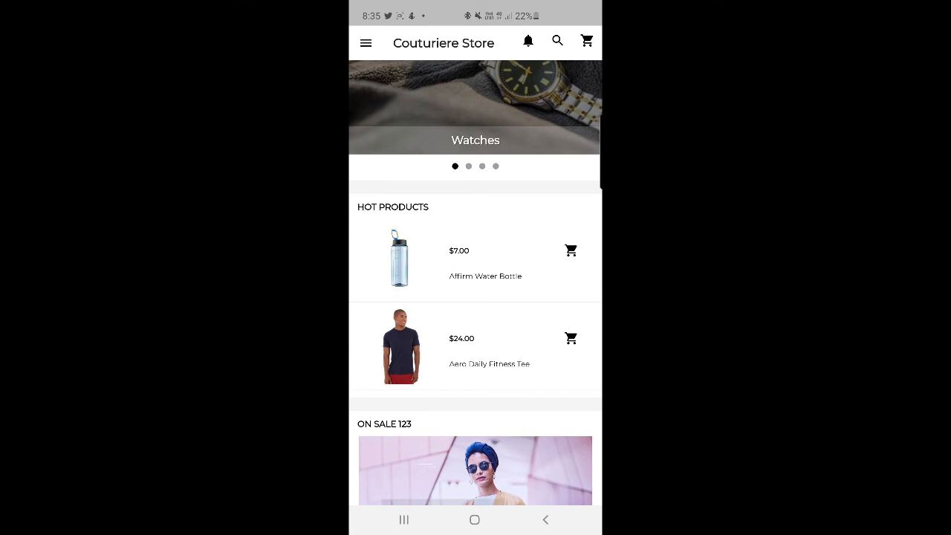
scroll(475, 282, up, 5)
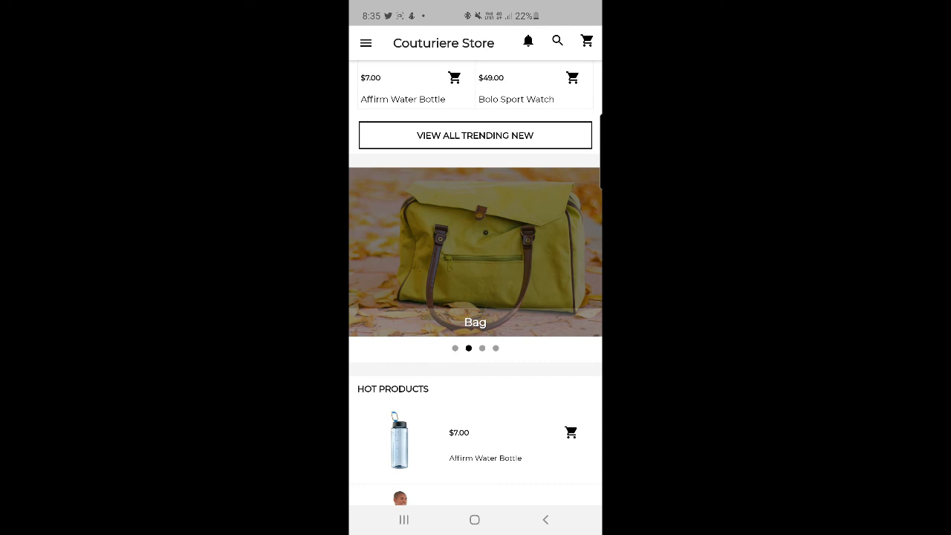
scroll(476, 282, up, 15)
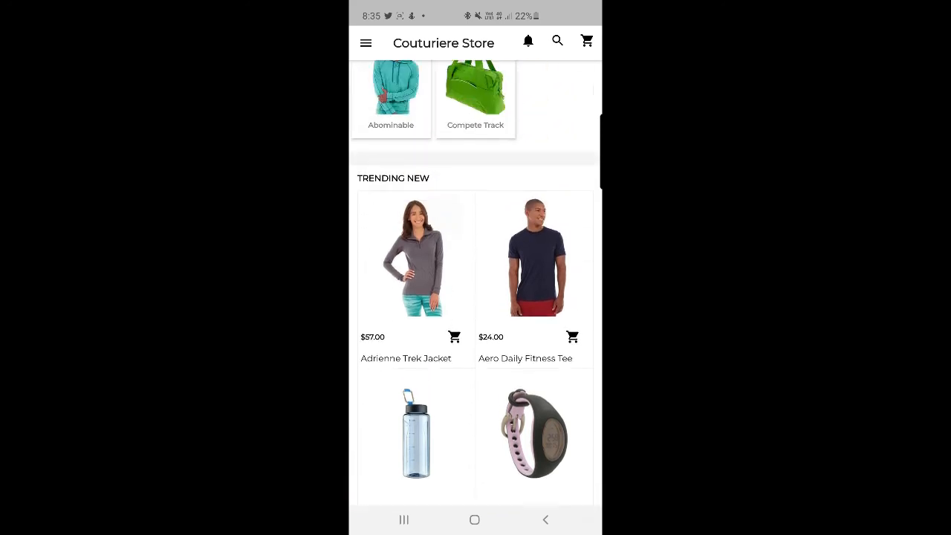
scroll(476, 283, up, 15)
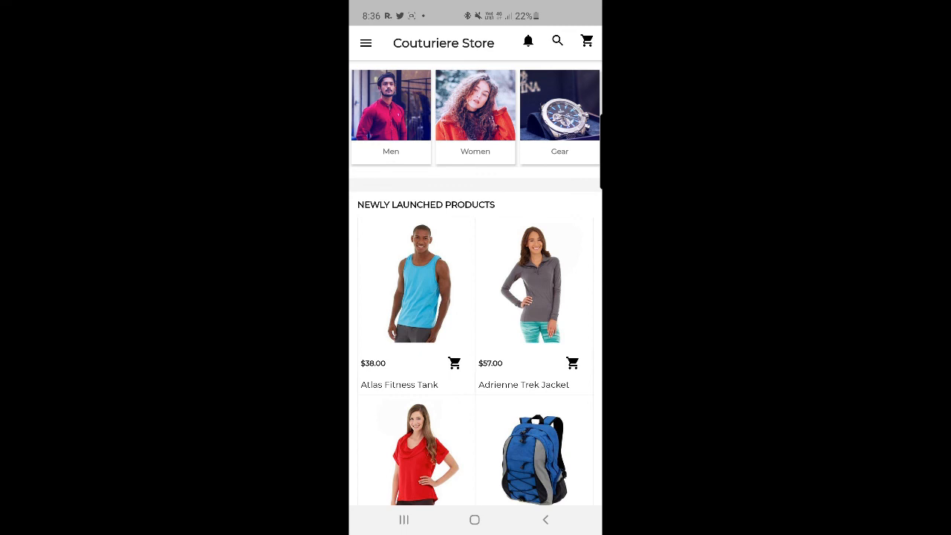
scroll(476, 283, down, 5)
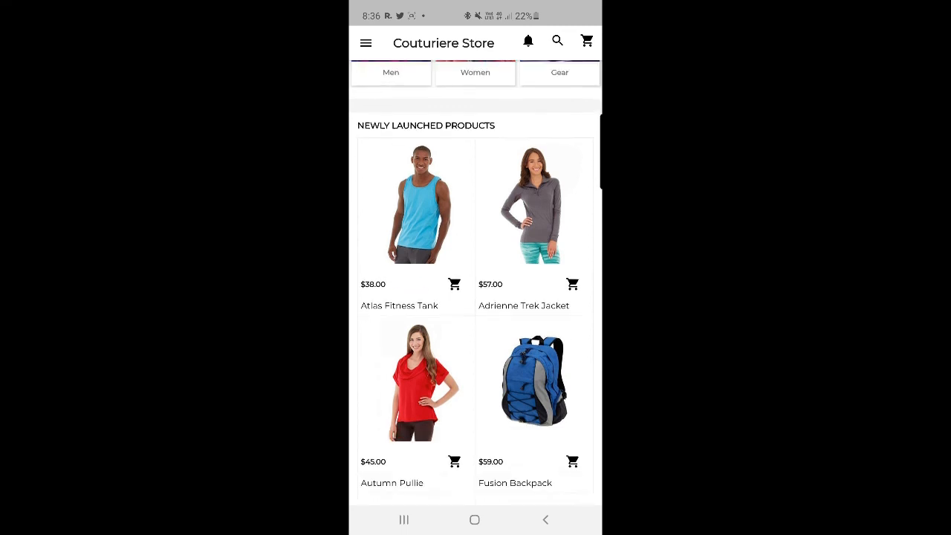
scroll(476, 283, up, 4)
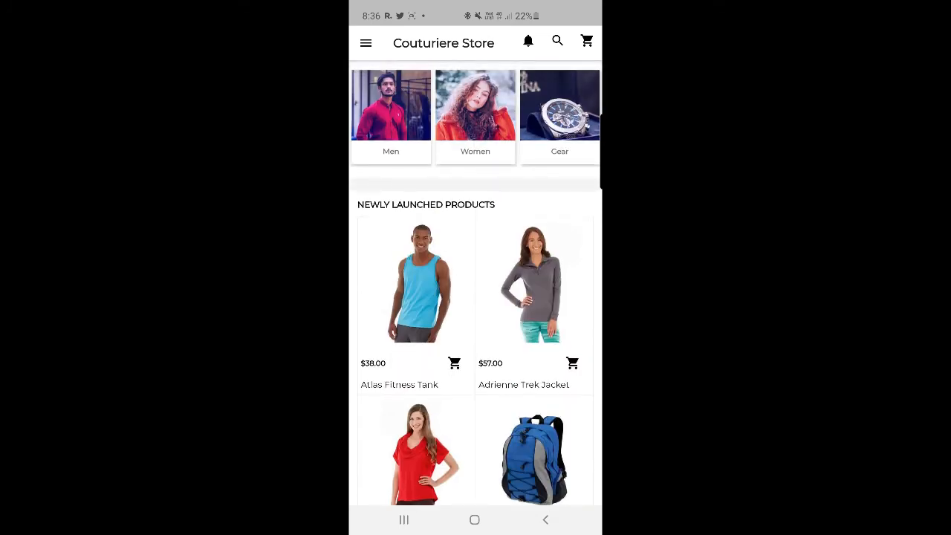
scroll(476, 282, down, 10)
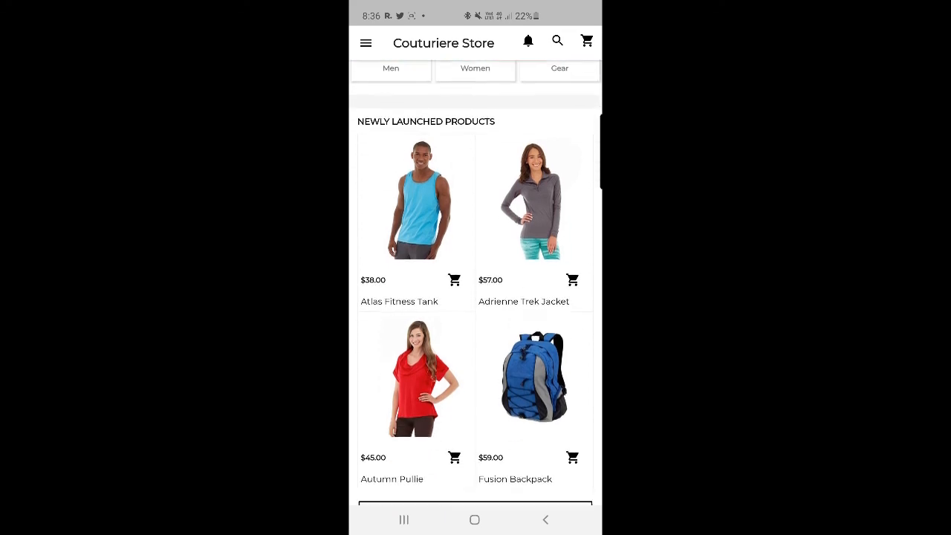
scroll(476, 282, down, 12)
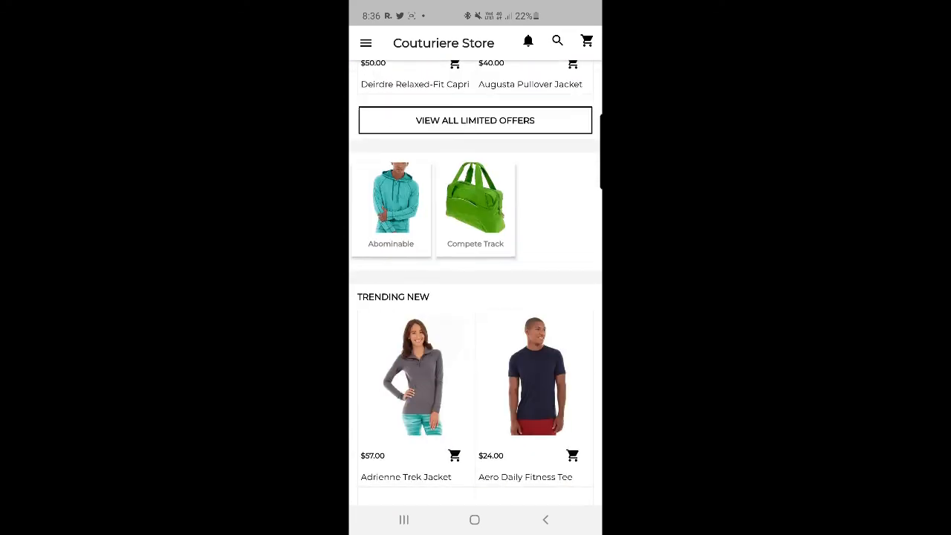
scroll(476, 282, down, 6)
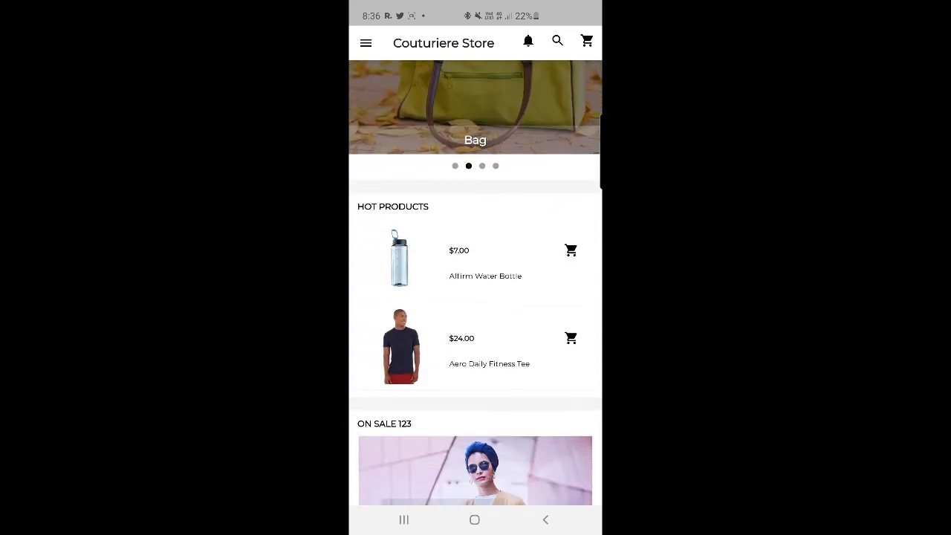
scroll(476, 282, up, 6)
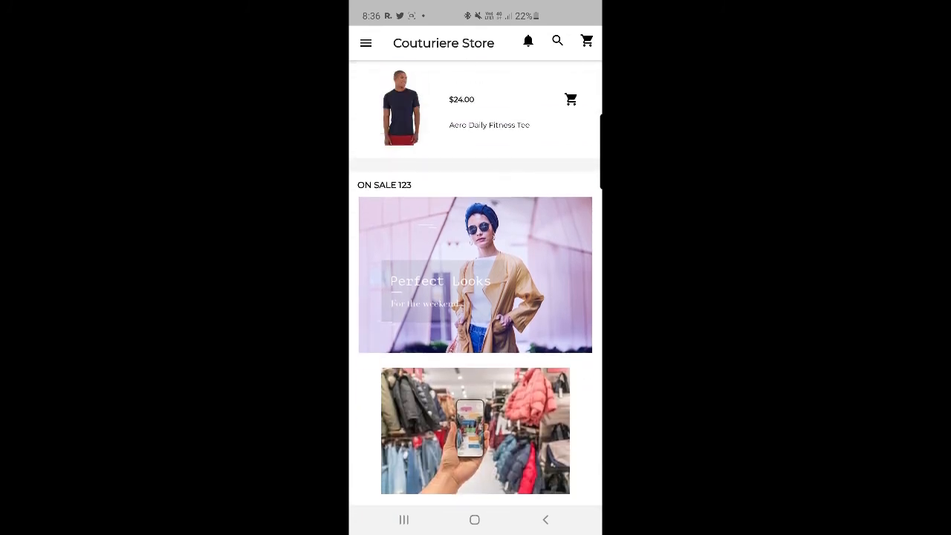
scroll(476, 283, down, 6)
scroll(476, 283, up, 7)
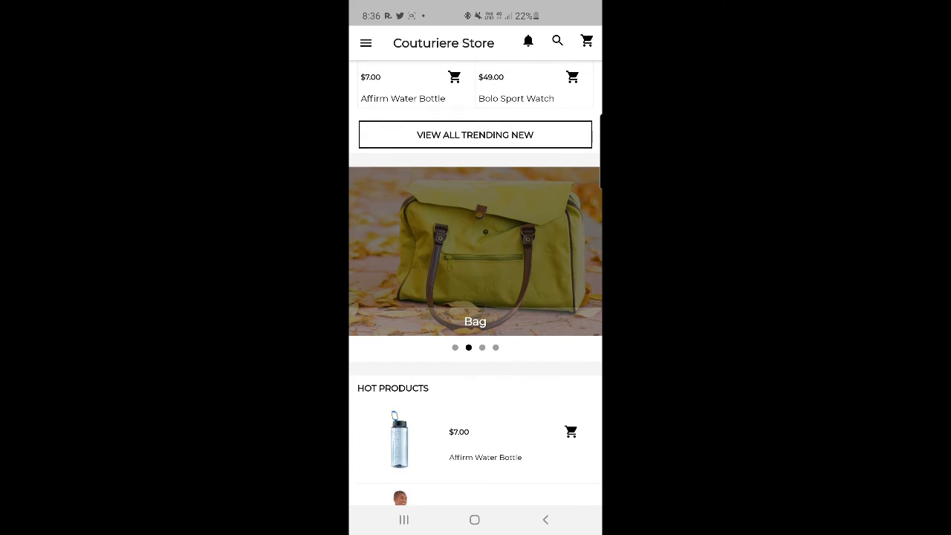
scroll(476, 282, up, 10)
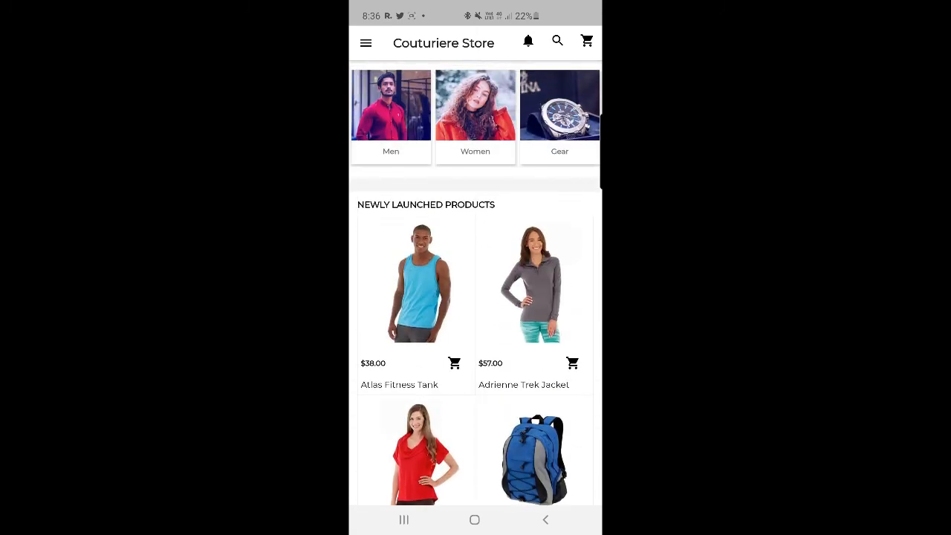
Step: Open Sub Hot Products from the drawer's Categories to list the Eco Collection new products
click(365, 43)
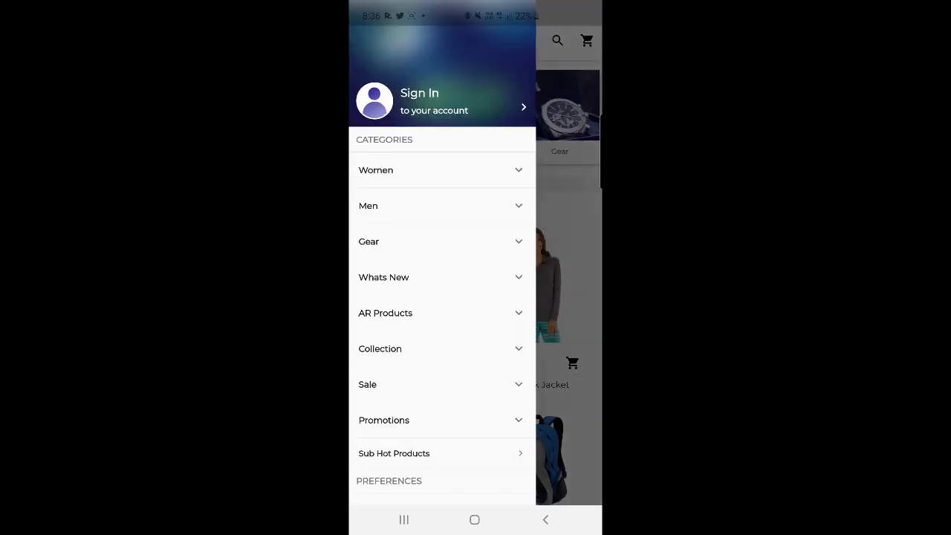
scroll(442, 298, down, 2)
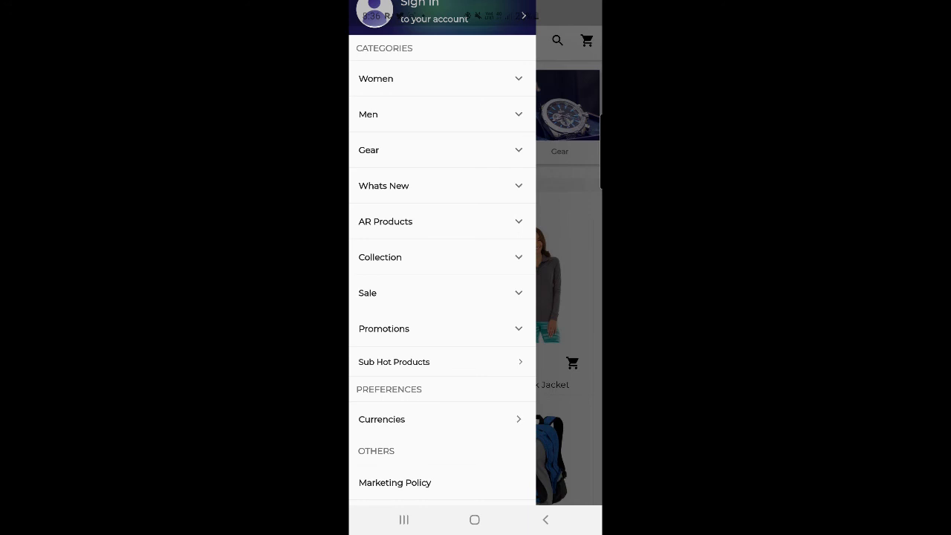
click(394, 362)
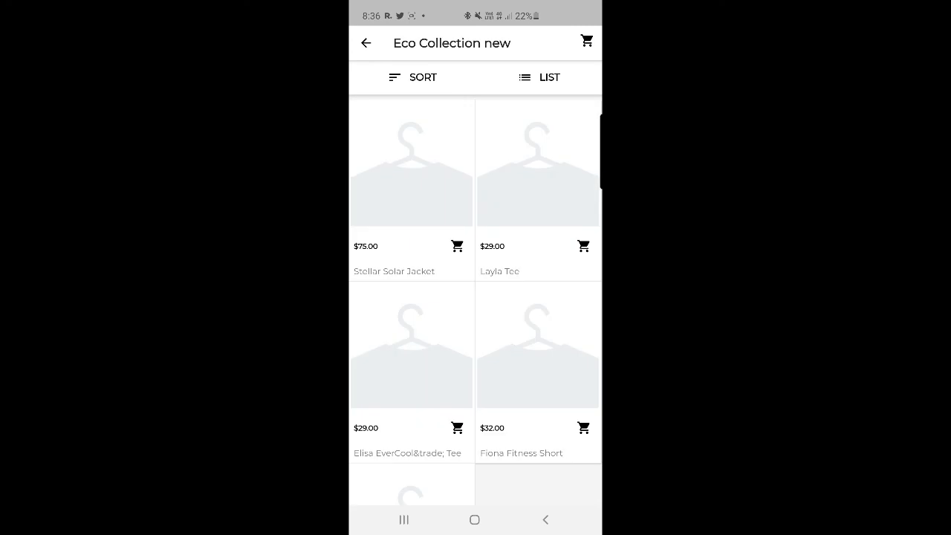
scroll(476, 298, down, 2)
scroll(476, 297, up, 2)
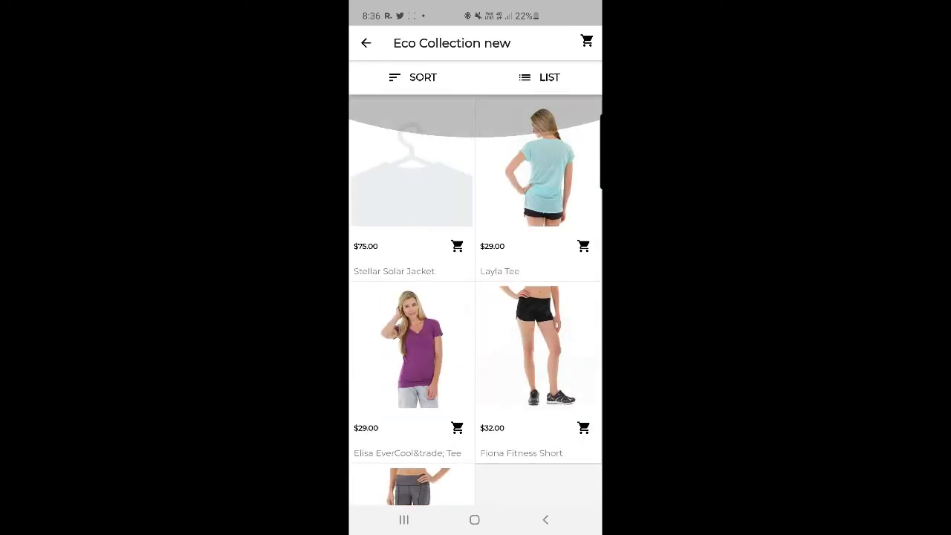
Step: Go back home and confirm Hot Products shows Affirm Water Bottle and Aero Daily Fitness Tee
click(545, 519)
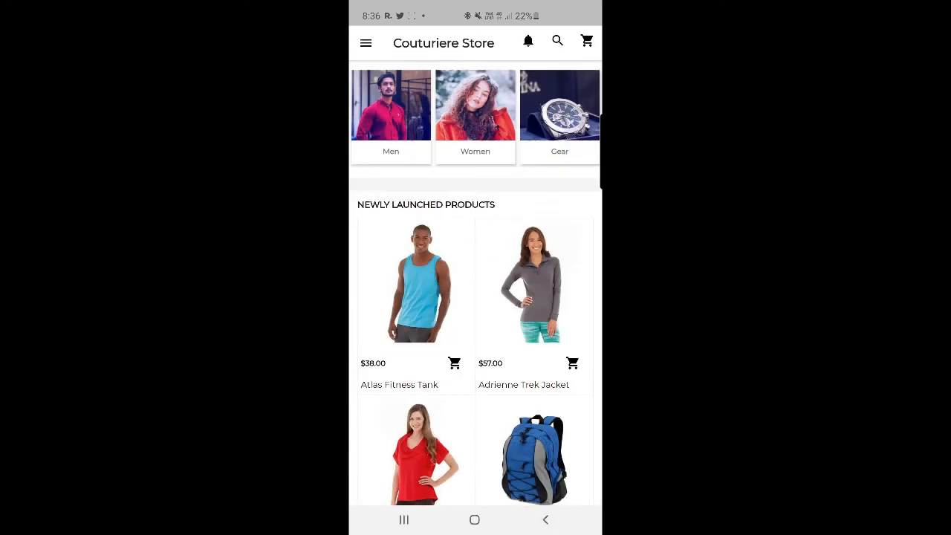
scroll(476, 298, down, 15)
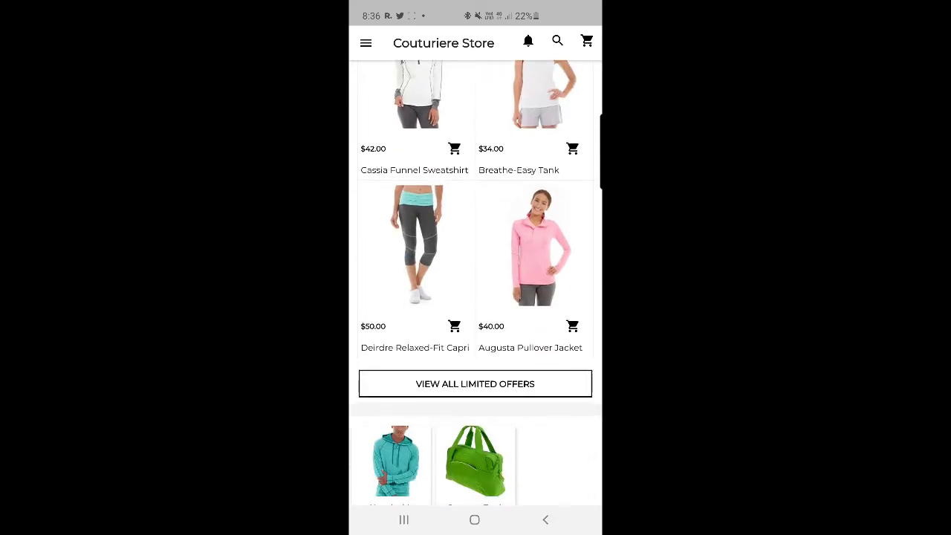
scroll(476, 298, up, 2)
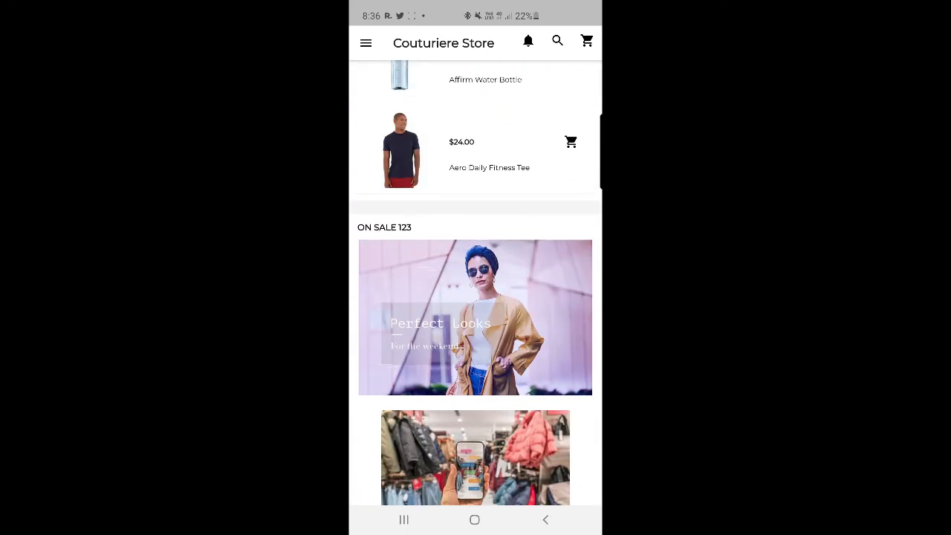
scroll(476, 297, up, 1)
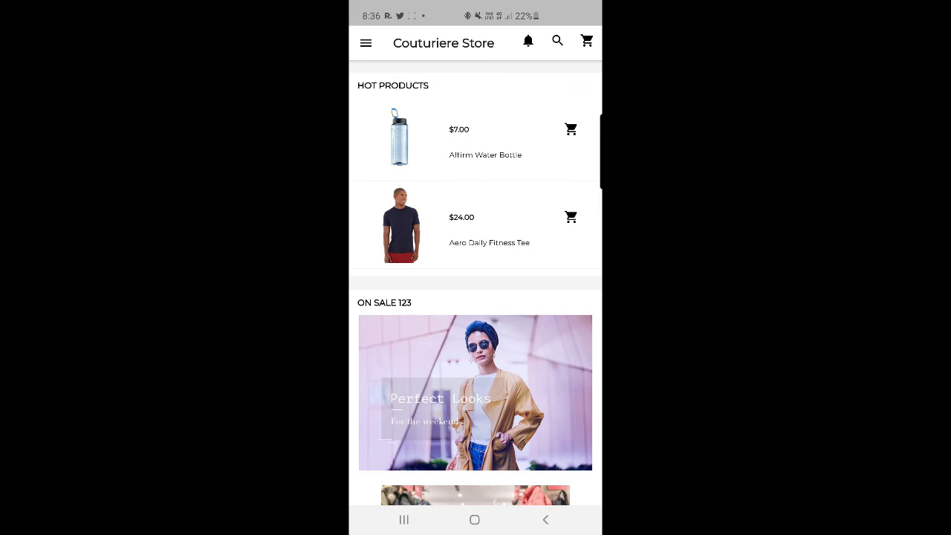
scroll(476, 297, down, 2)
scroll(475, 297, up, 3)
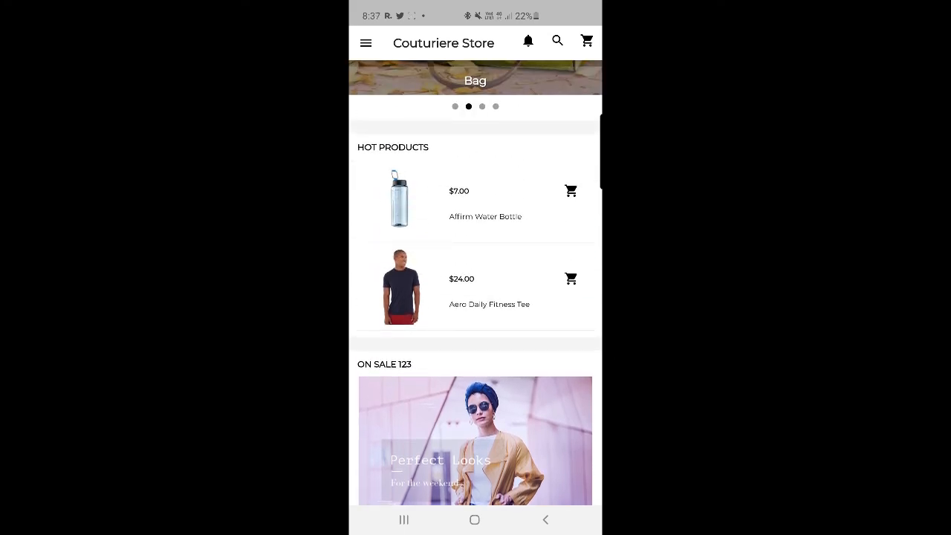
scroll(475, 297, up, 10)
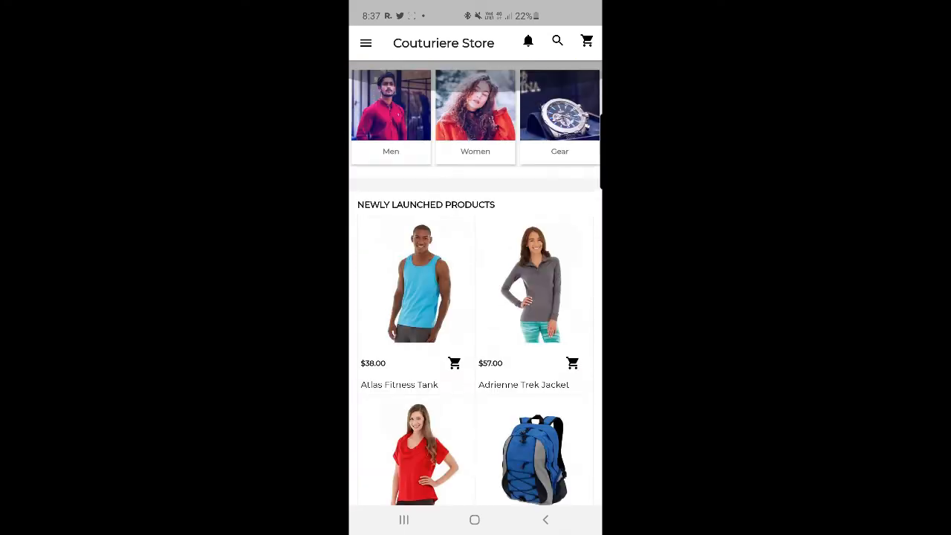